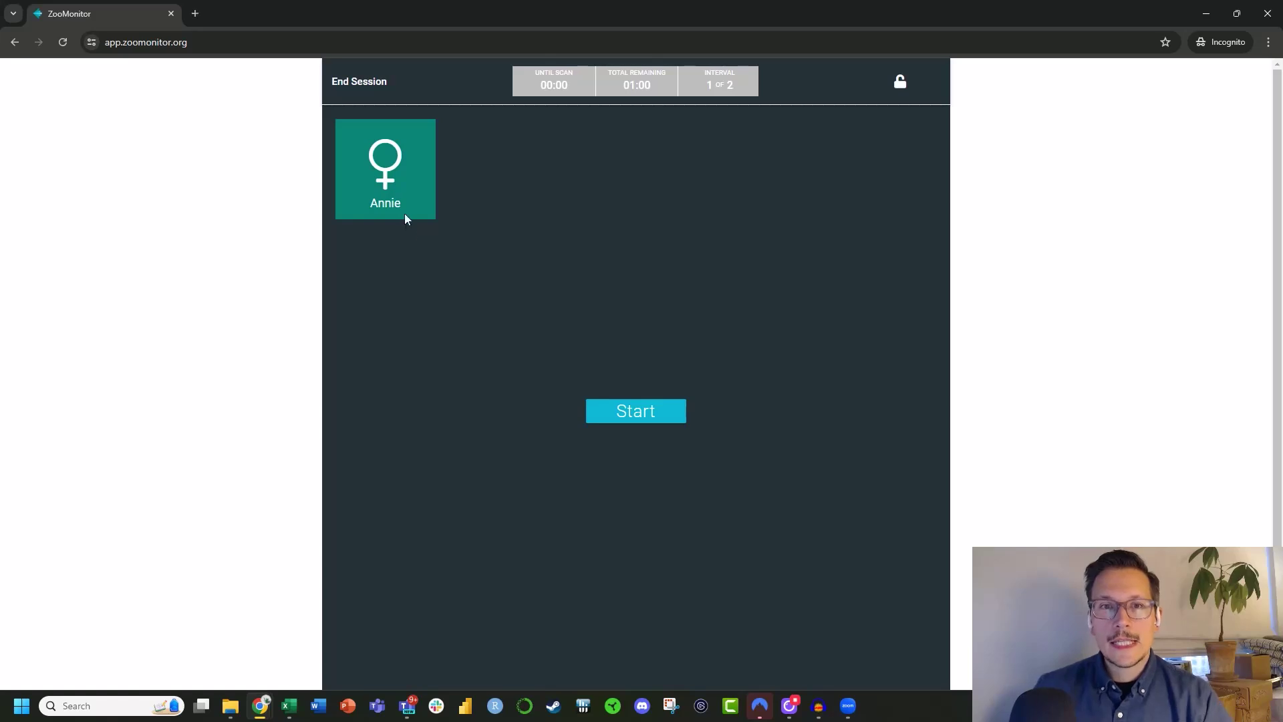
Step: Start the observation session, select Annie, and save the general comment "This is a comment!" for her
click(637, 414)
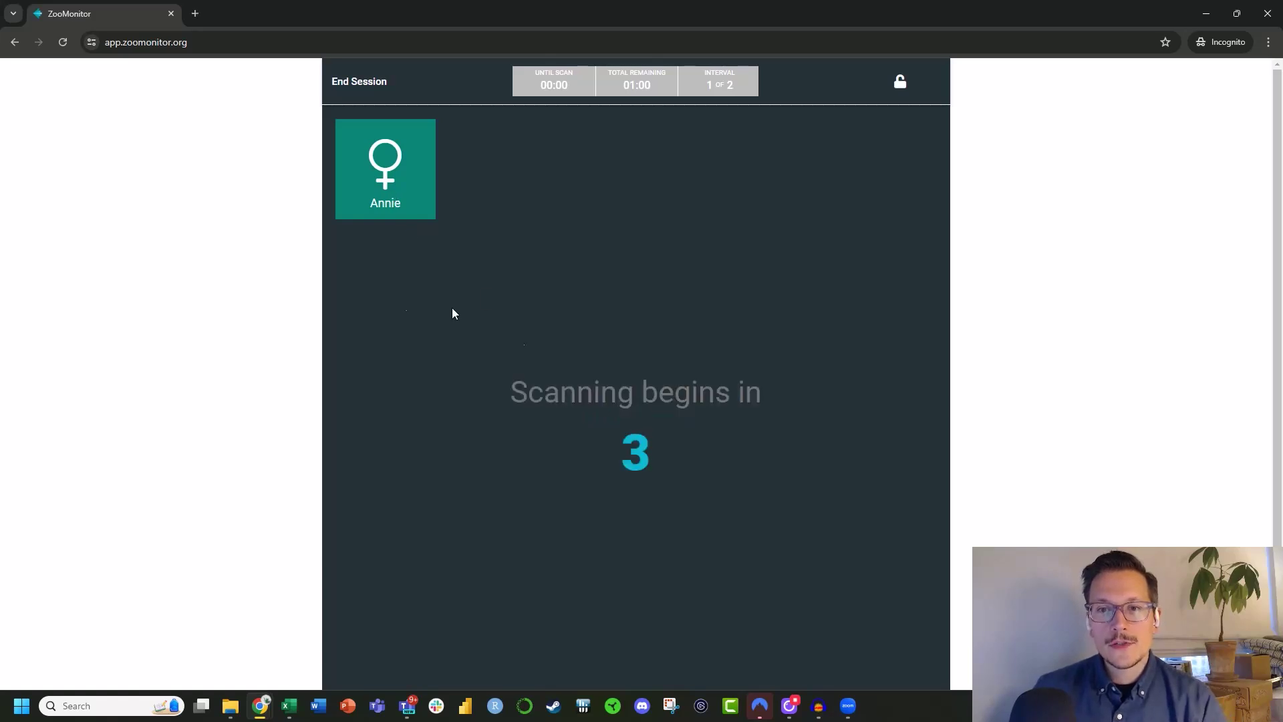
click(417, 194)
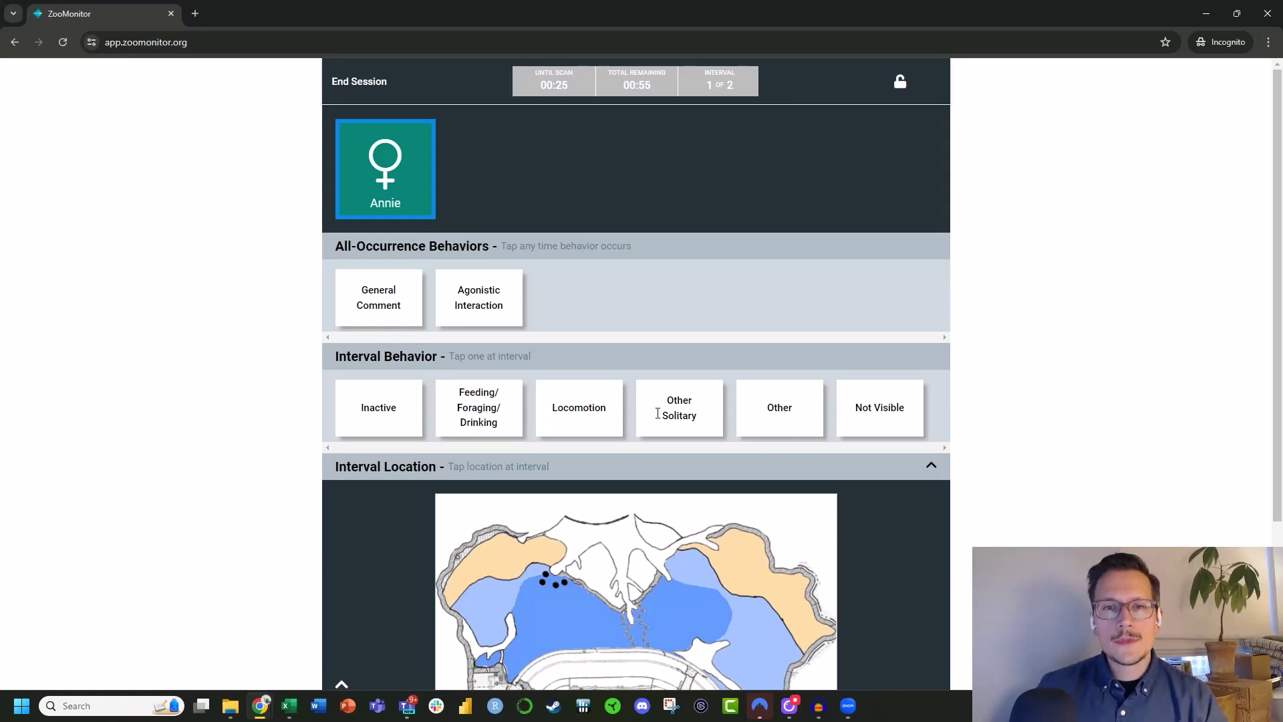
click(382, 304)
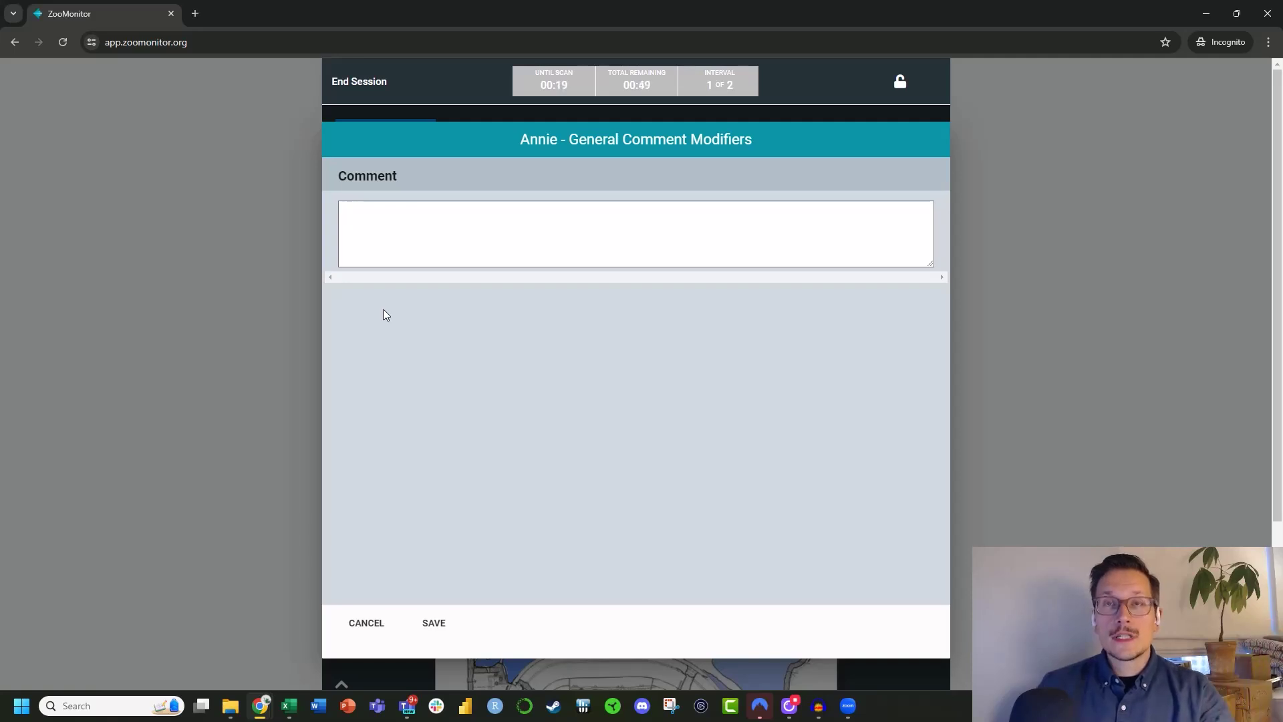
click(425, 262)
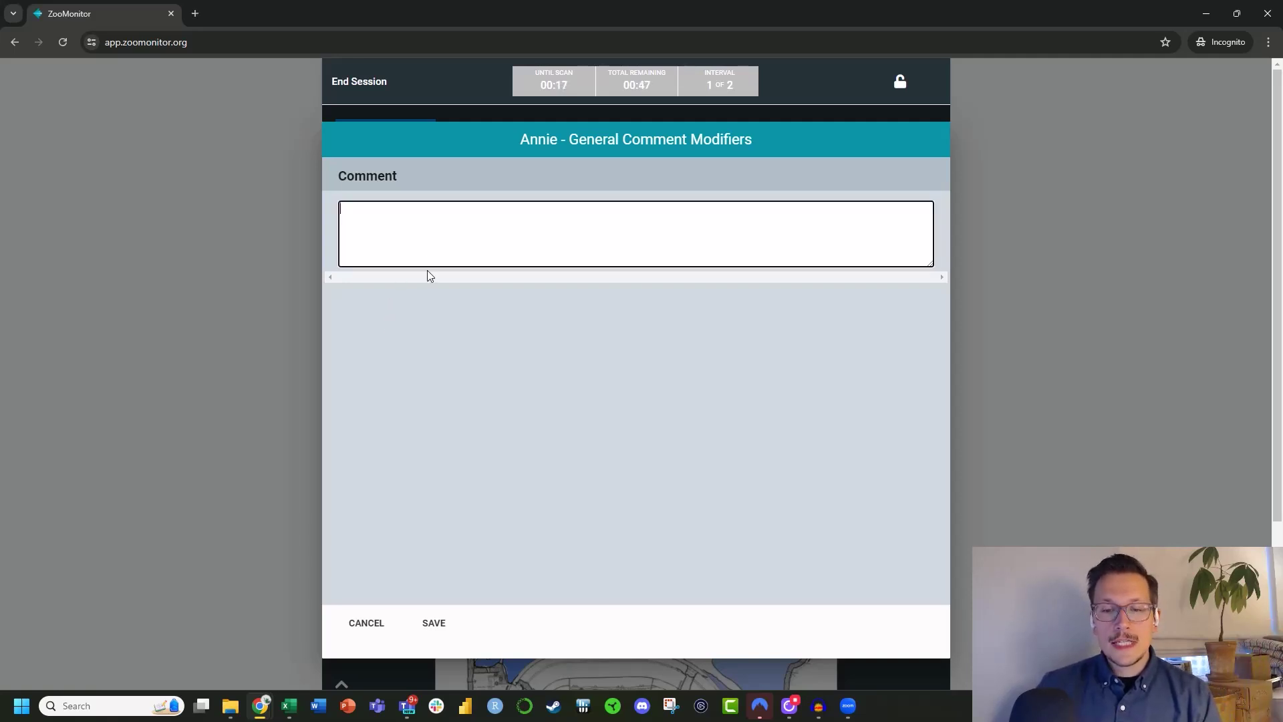
text(This is a)
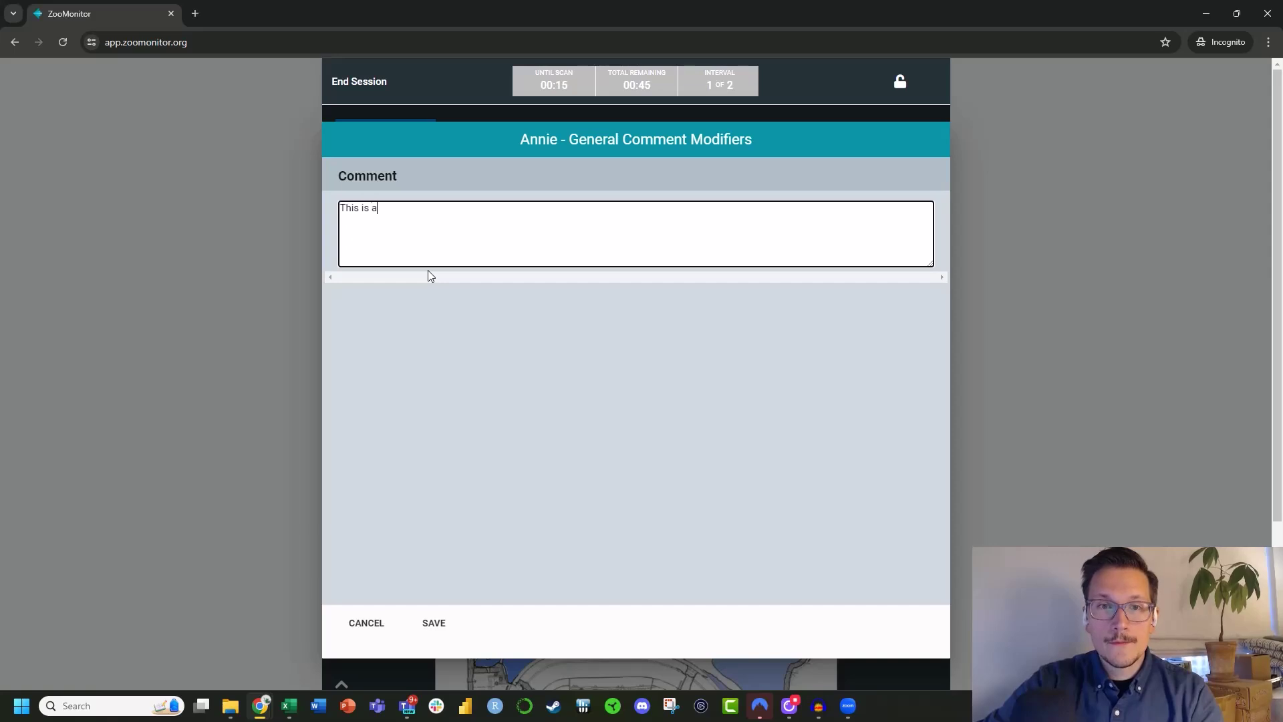
text( comment!)
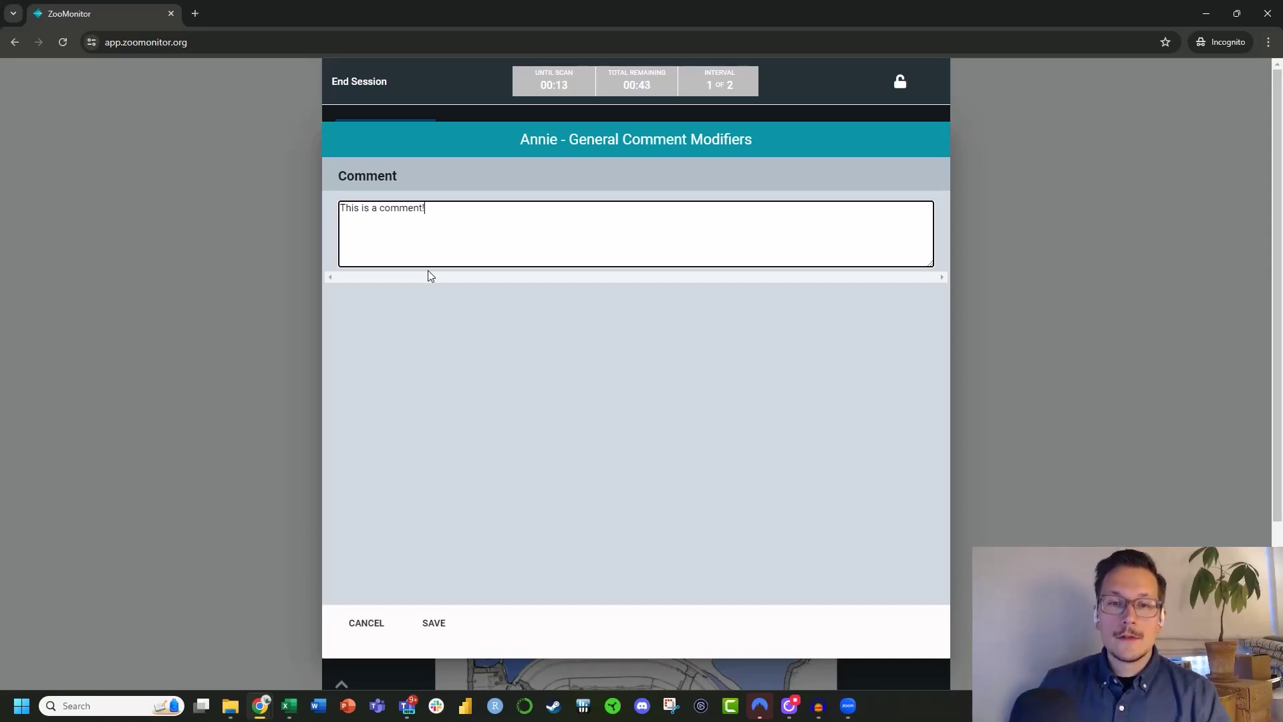
click(434, 623)
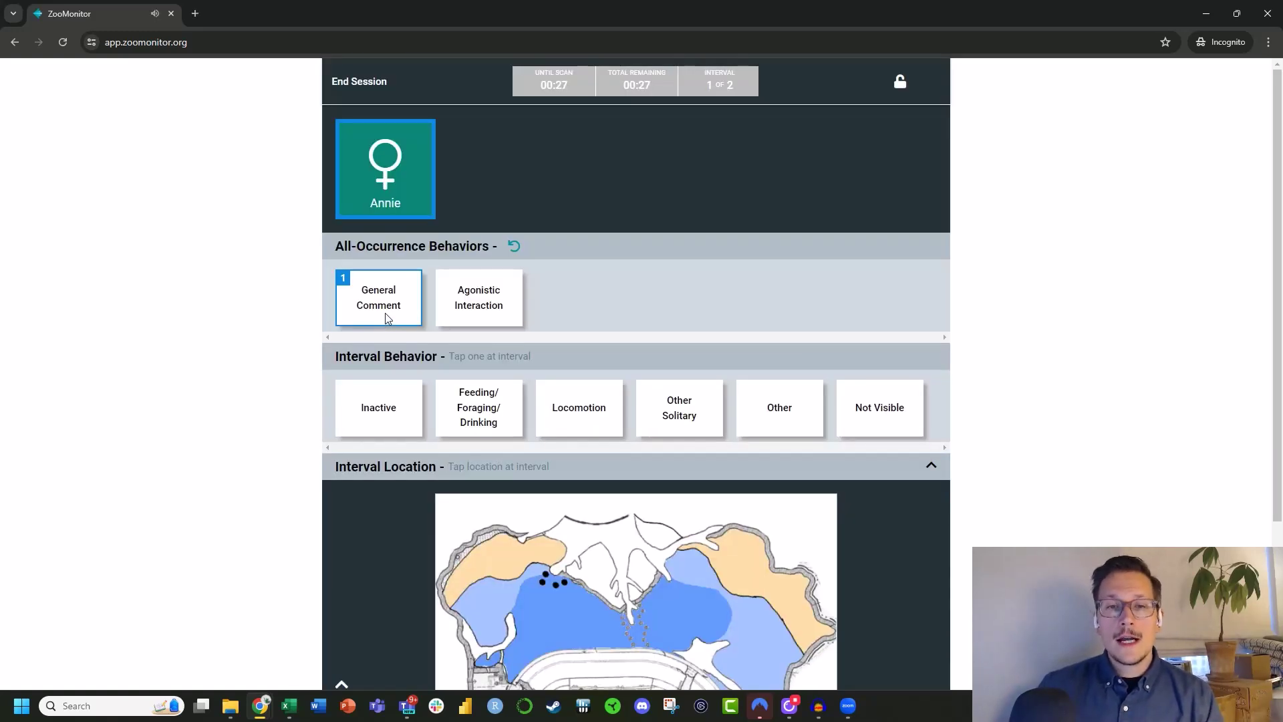
Step: Record an agonistic interaction for Annie as Initiator with Pogo, without marking a location, and save the ended session
click(479, 298)
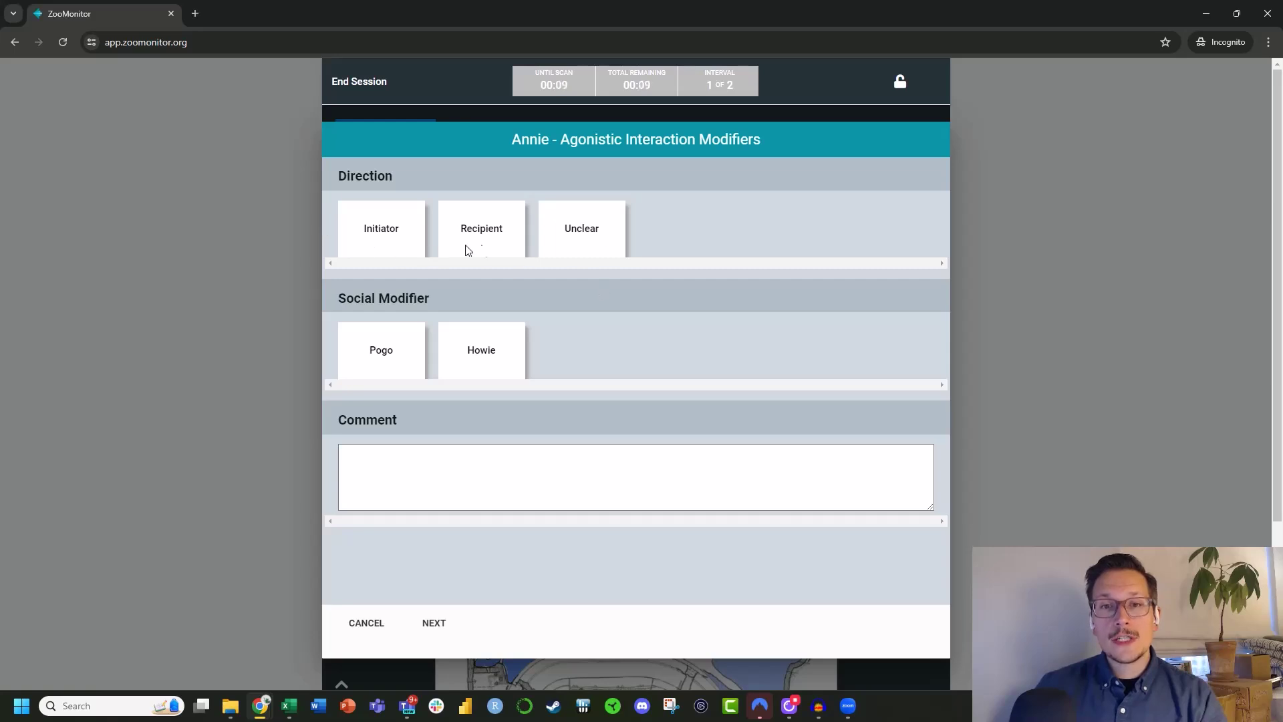
click(391, 237)
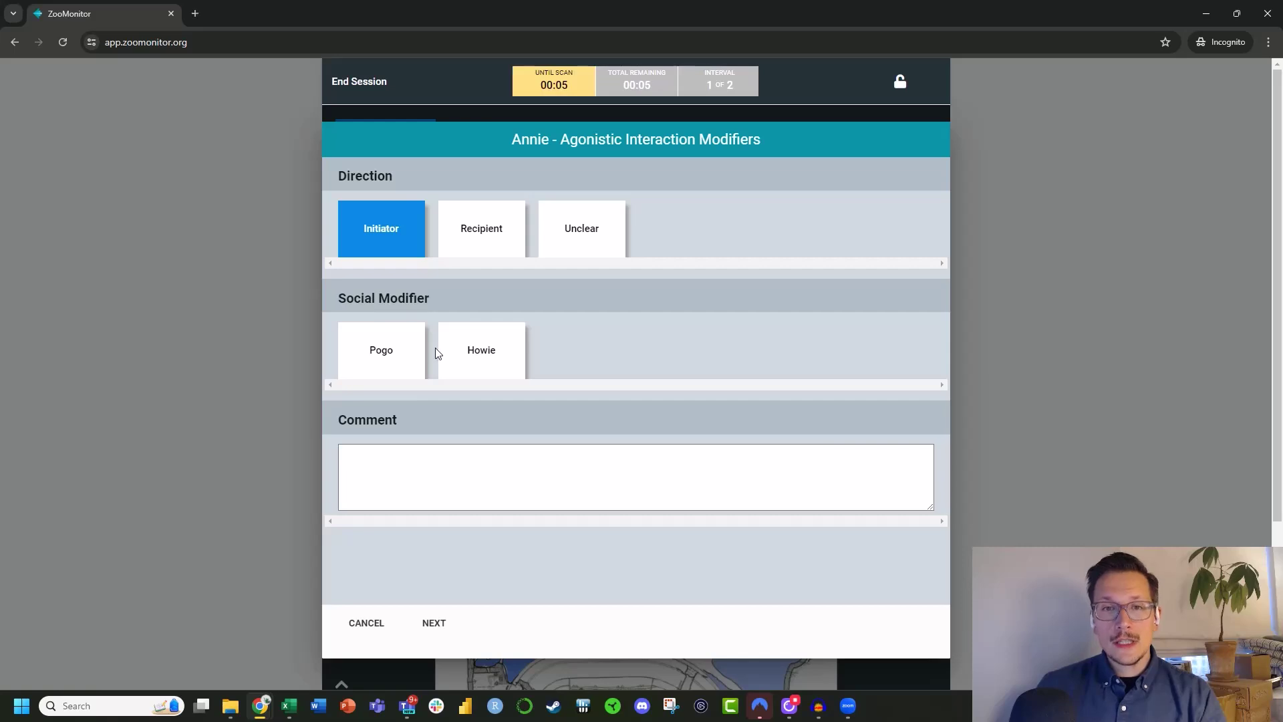
click(407, 360)
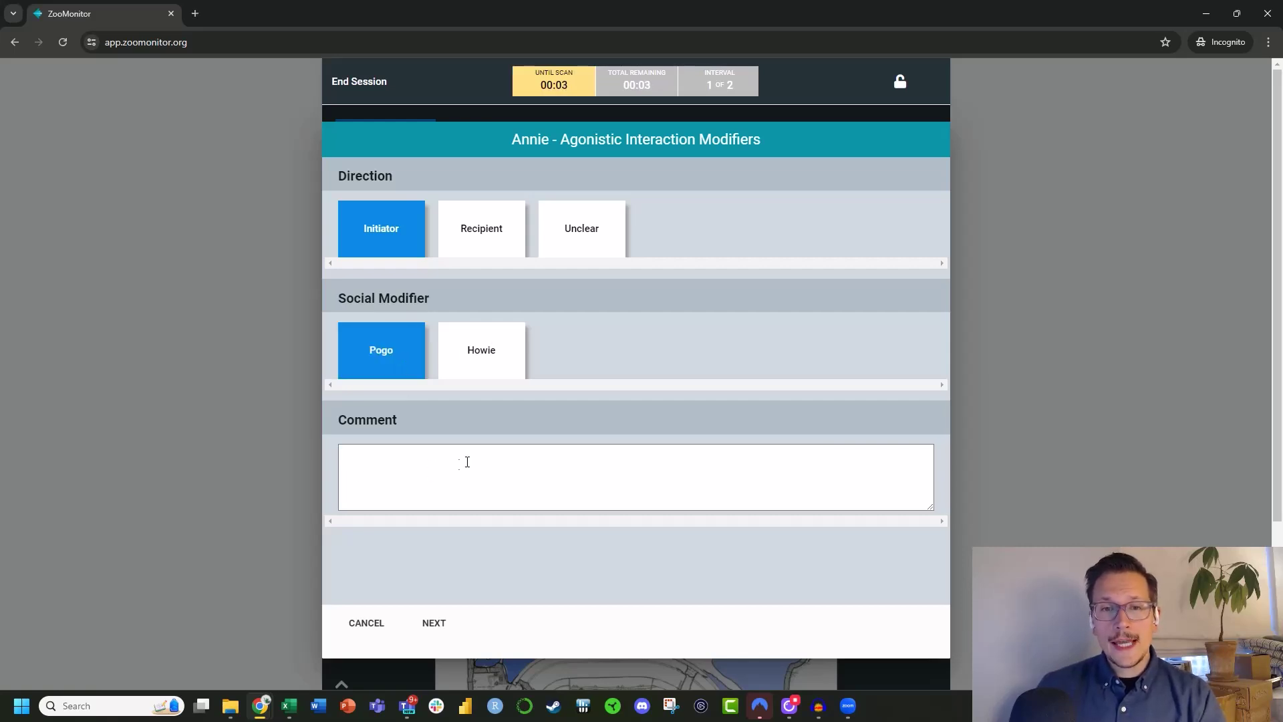
click(434, 623)
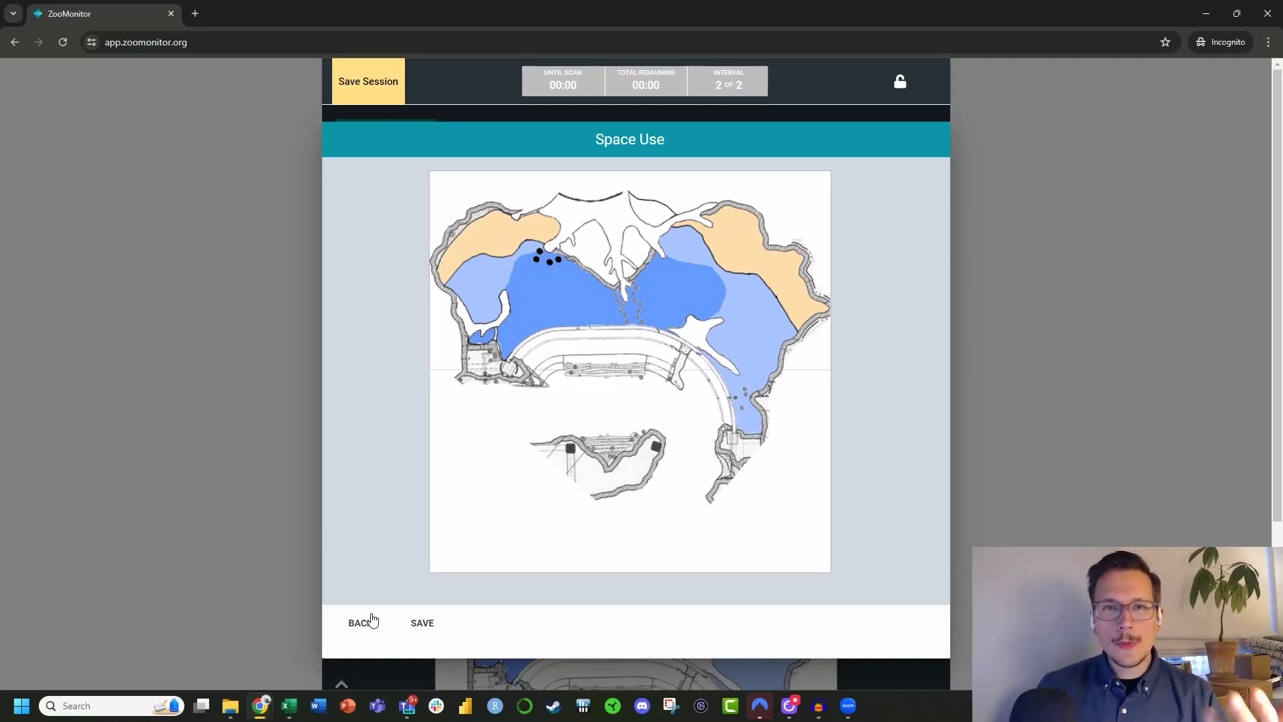
click(423, 625)
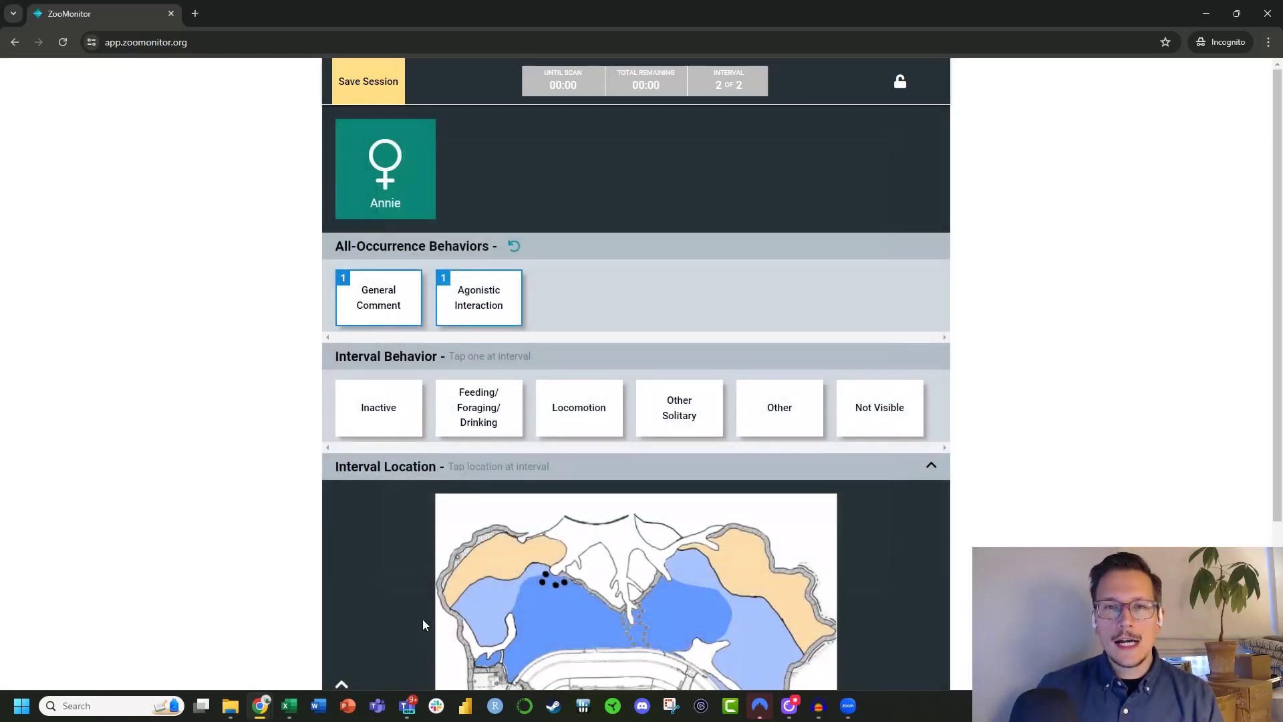
click(380, 93)
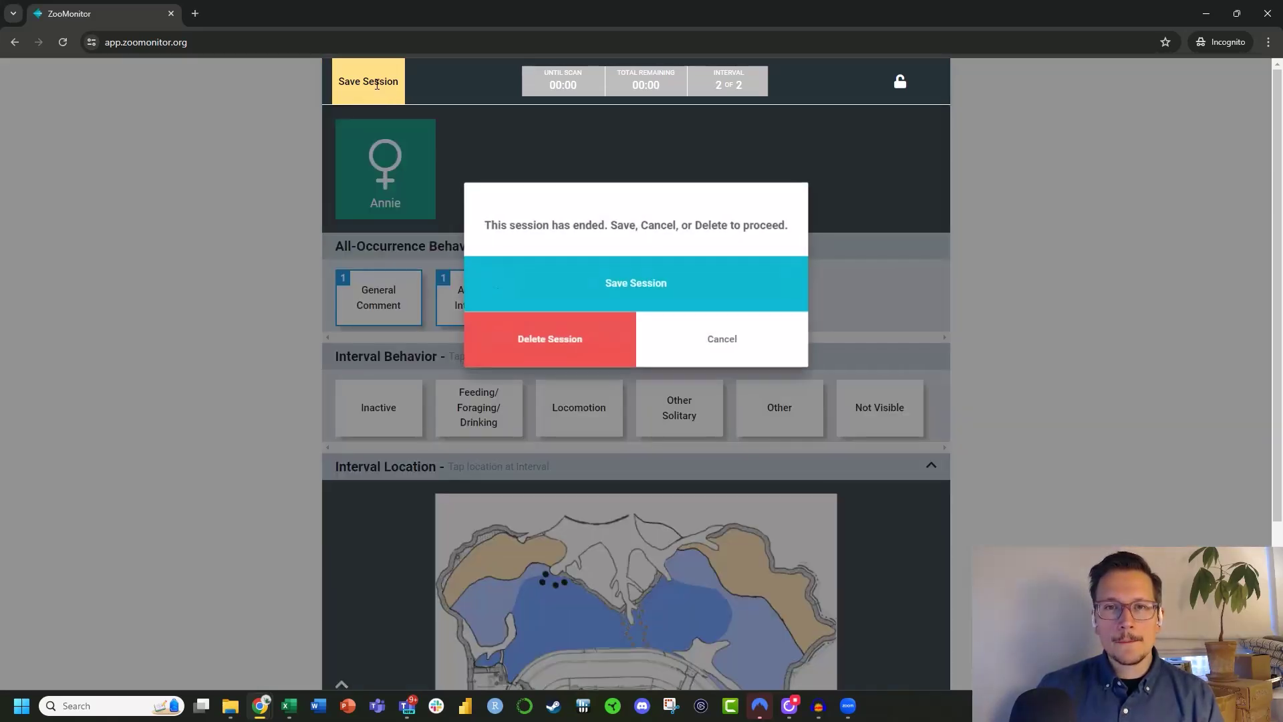
click(636, 274)
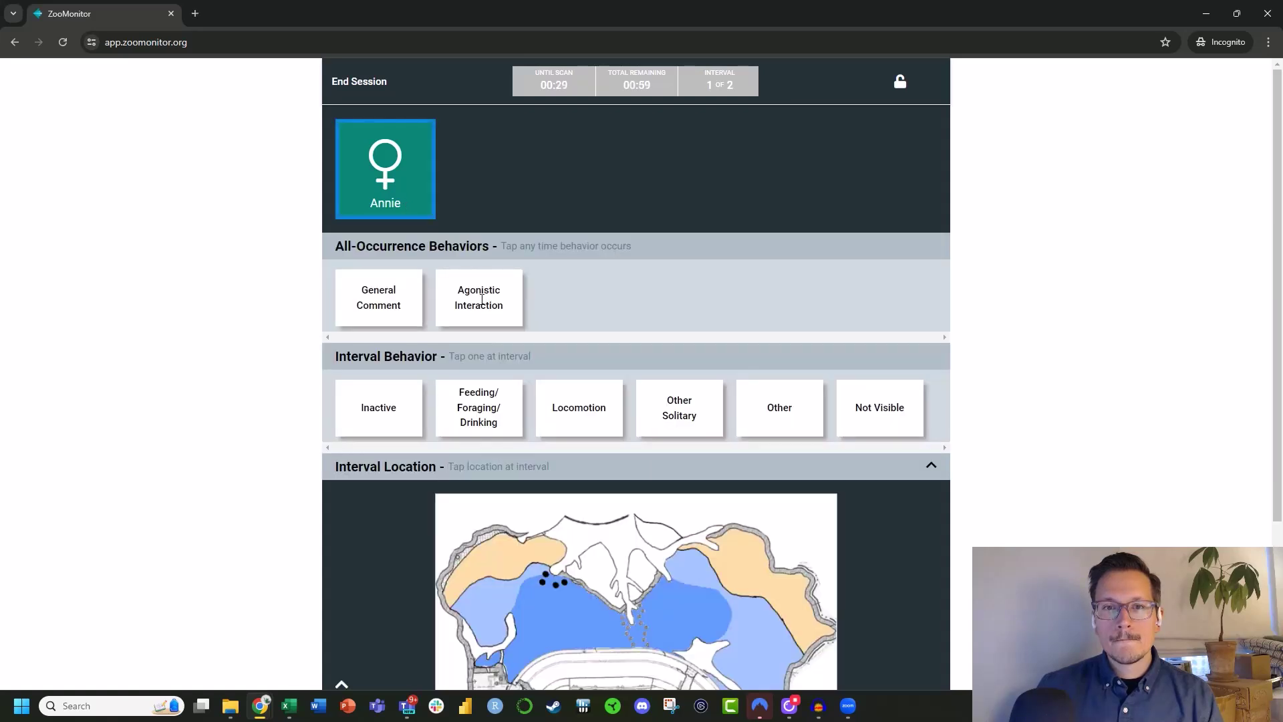
Step: Record an agonistic interaction for Annie as Initiator with Pogo, marking its location in the map's upper-left tan area
click(484, 297)
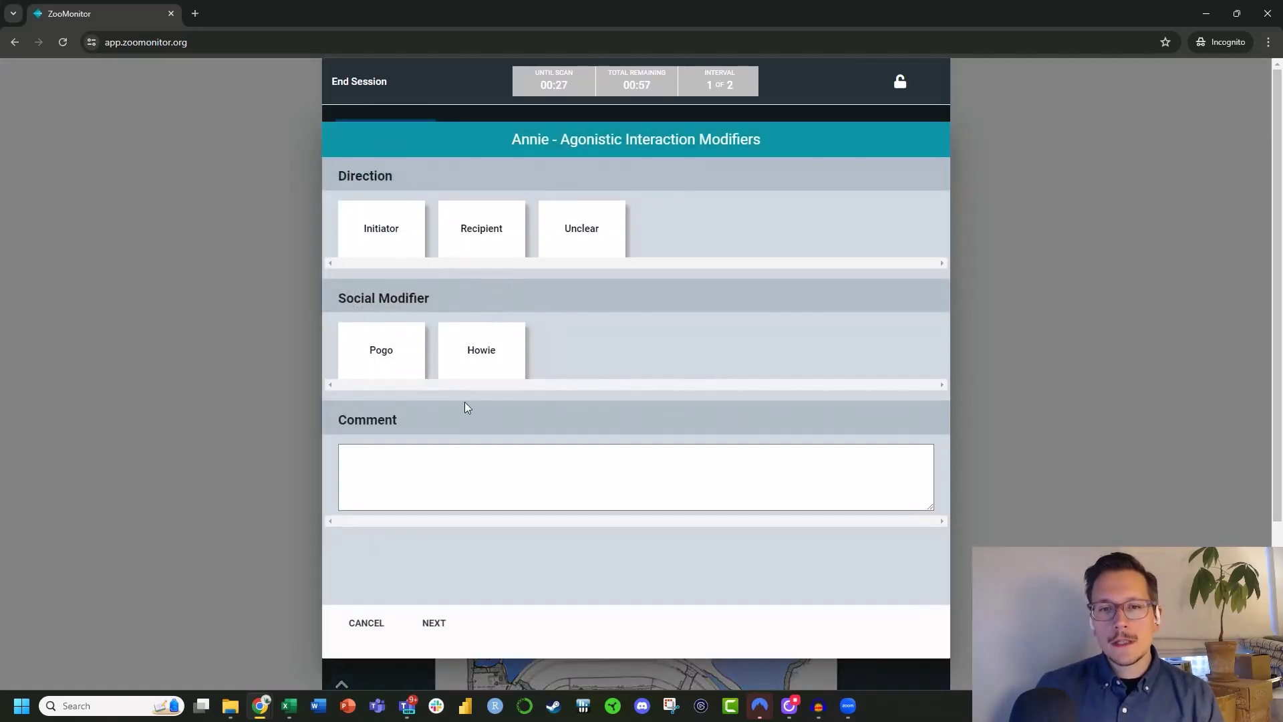
click(390, 231)
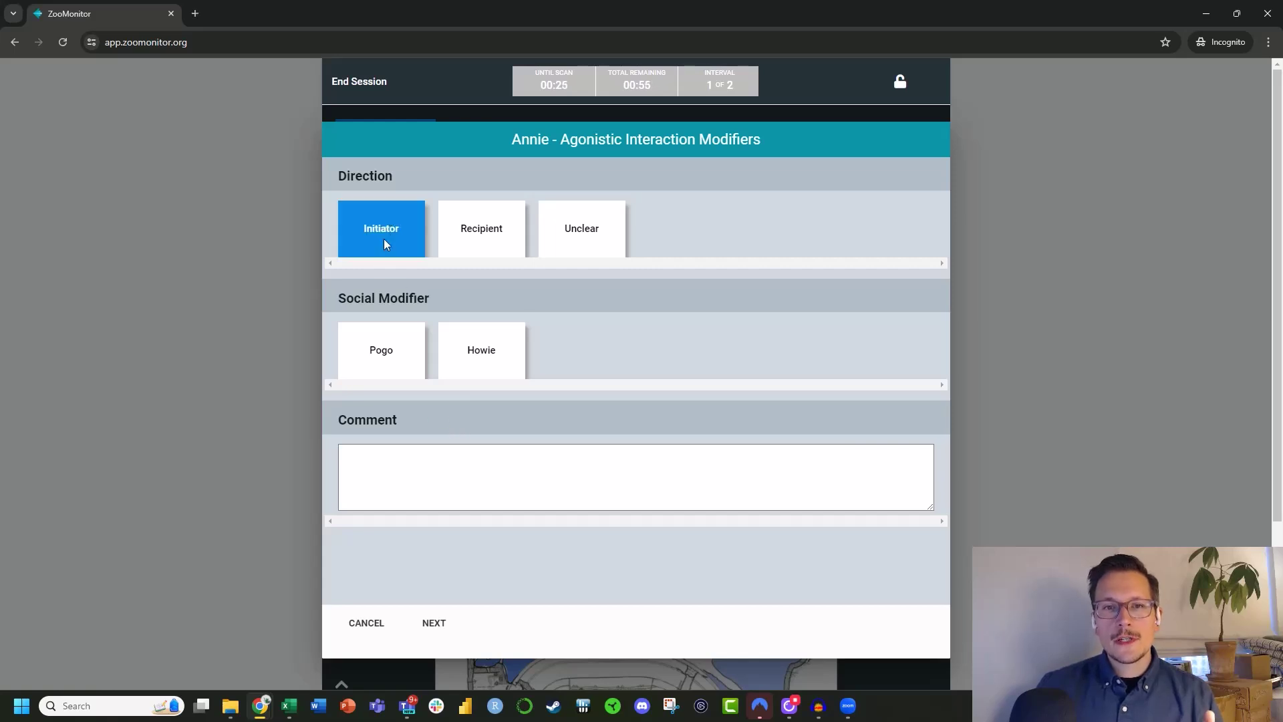
click(382, 365)
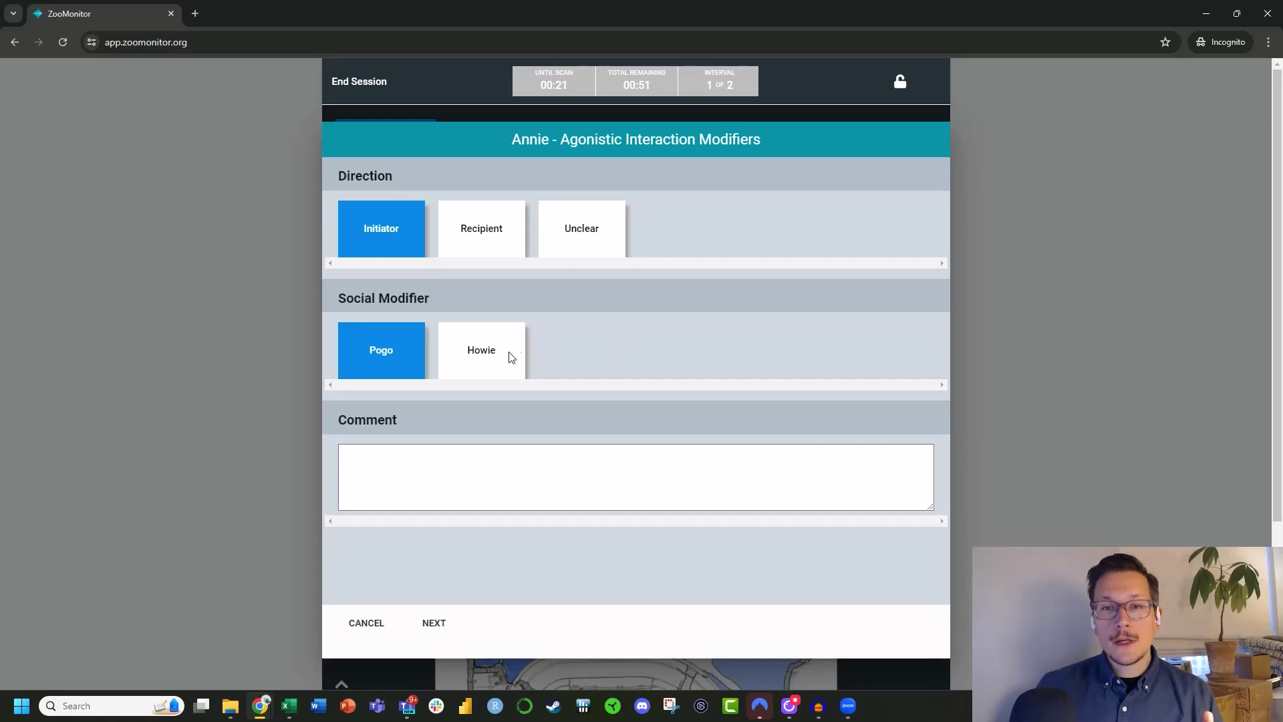
click(434, 624)
click(491, 239)
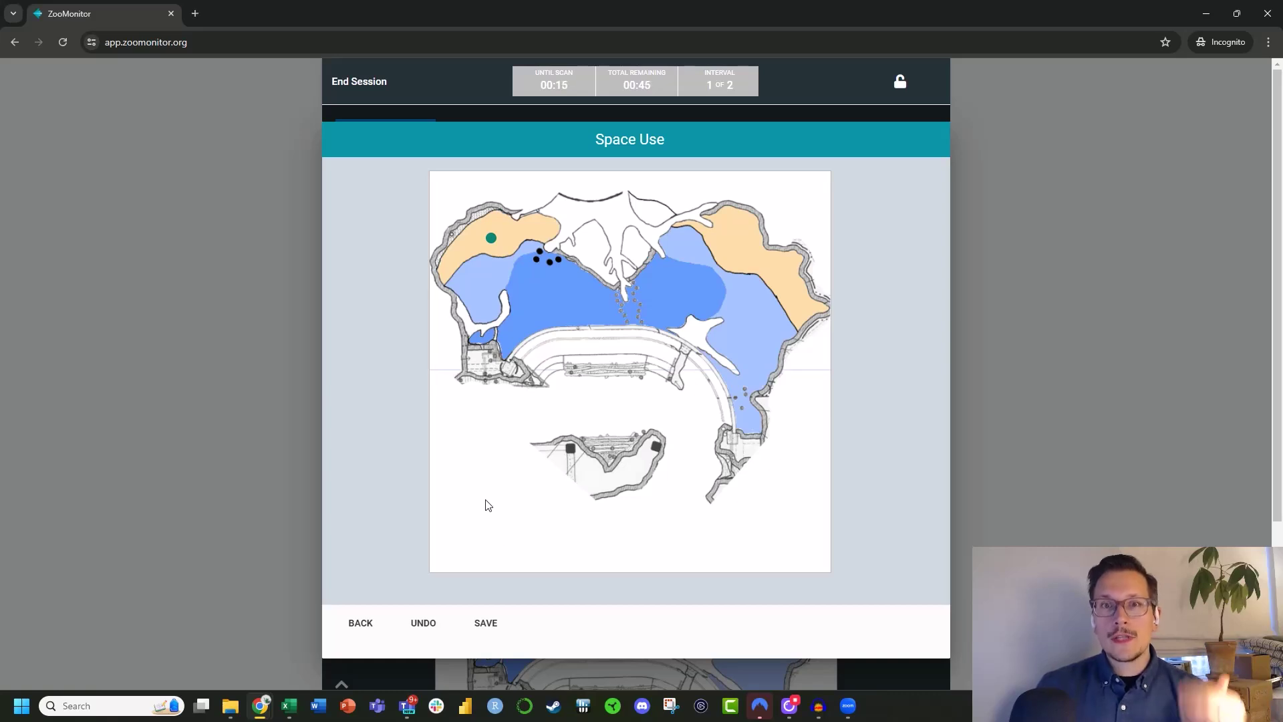
click(485, 623)
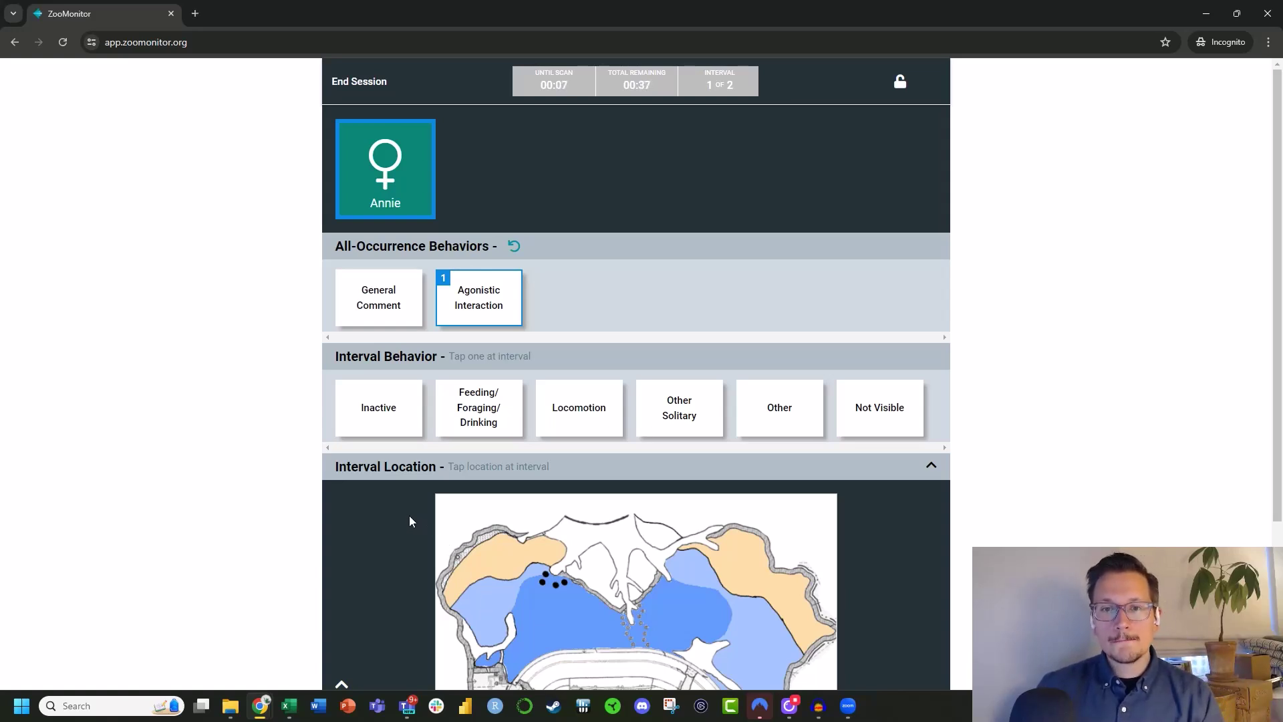
Step: Mark Annie's interval location in the upper-left tan area of the enclosure map
scroll(439, 488, down, 1)
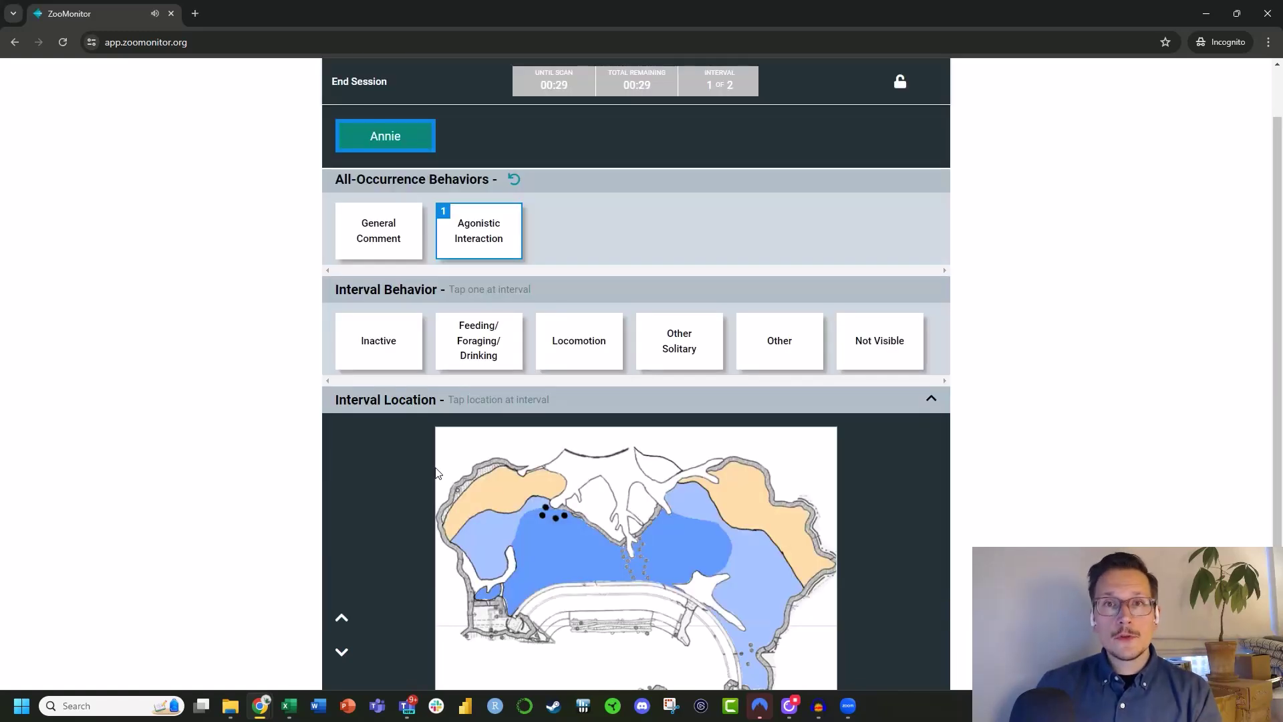
scroll(441, 455, down, 1)
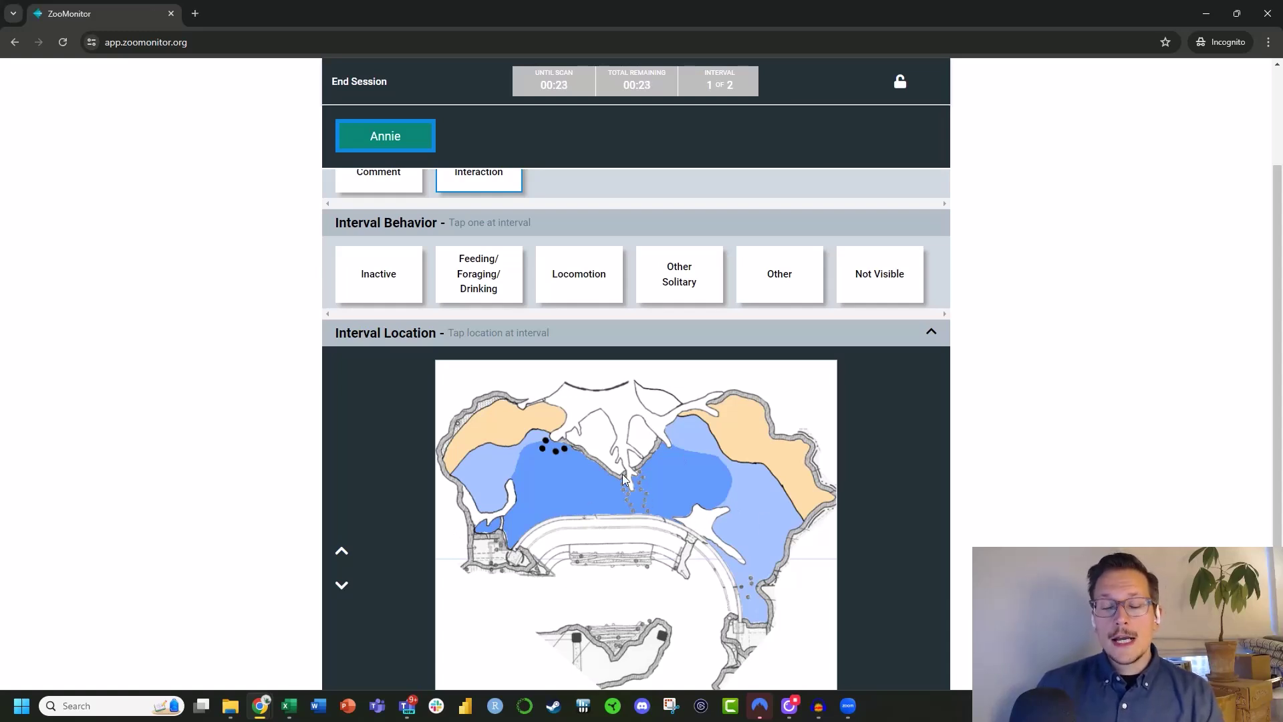
click(504, 425)
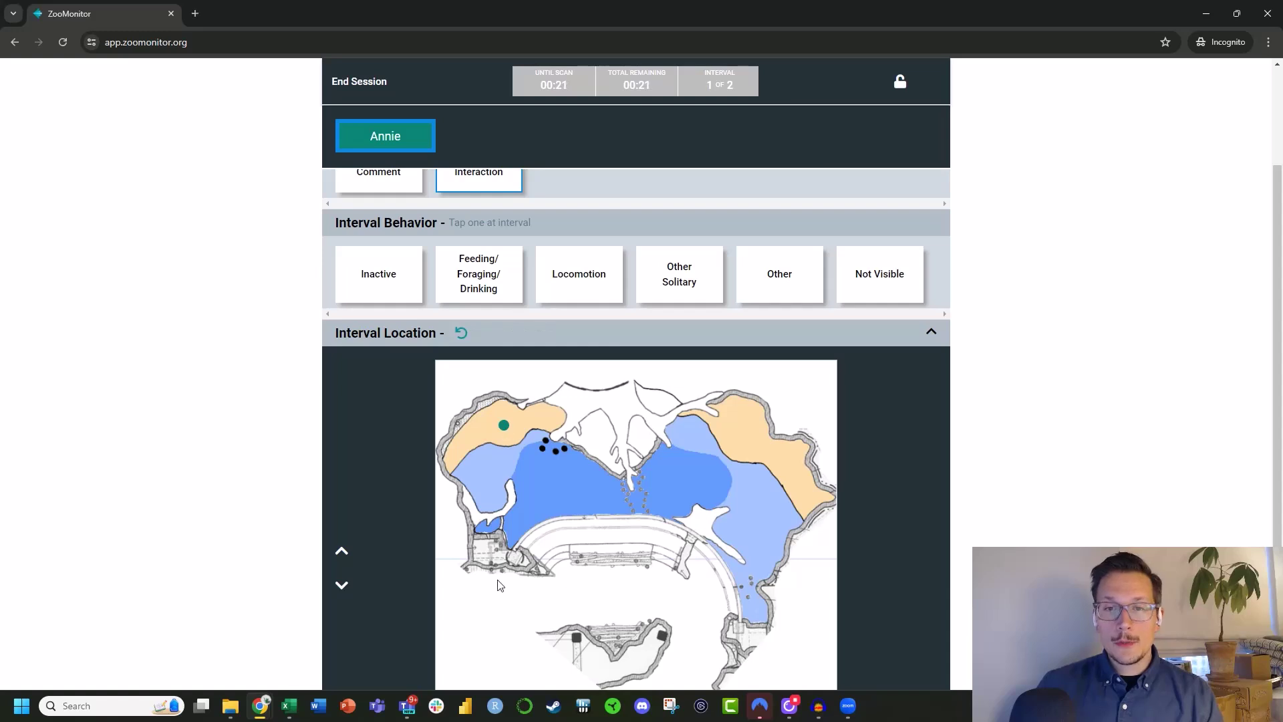
Step: Reselect Annie and examine the modifiers of the Inactive and Feeding/Foraging/Drinking interval behaviors without saving any
click(394, 275)
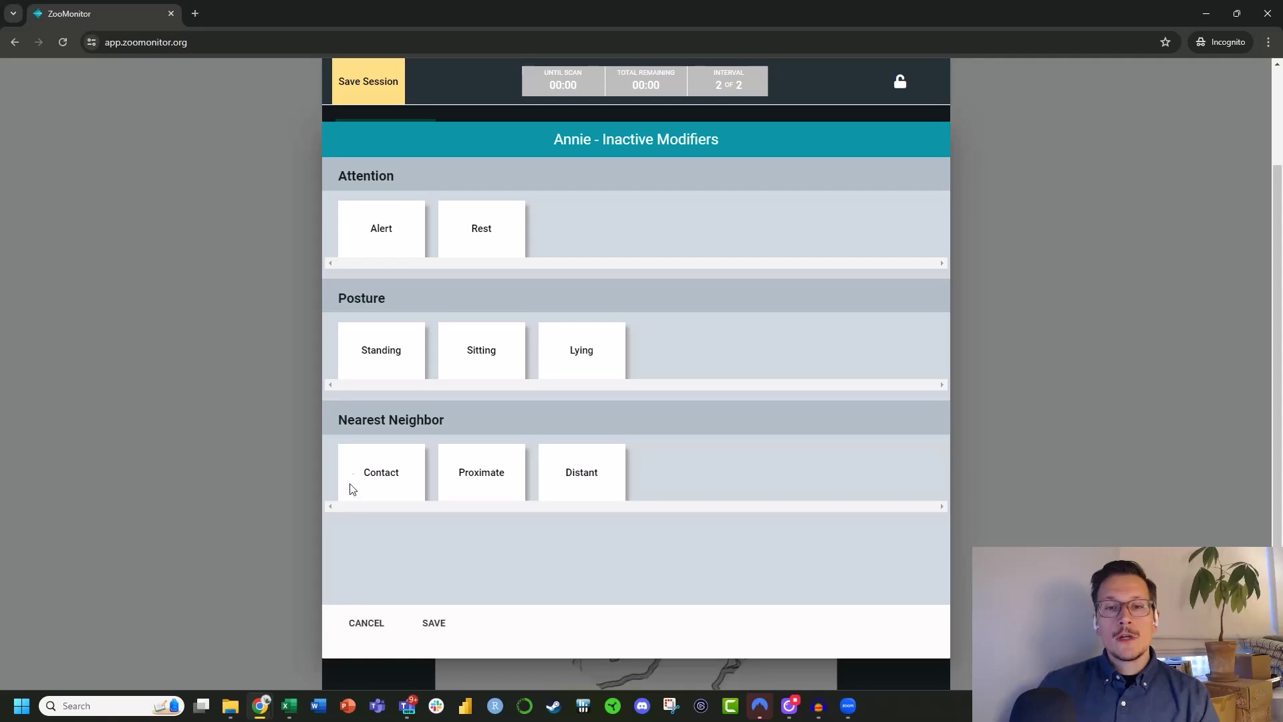
click(365, 623)
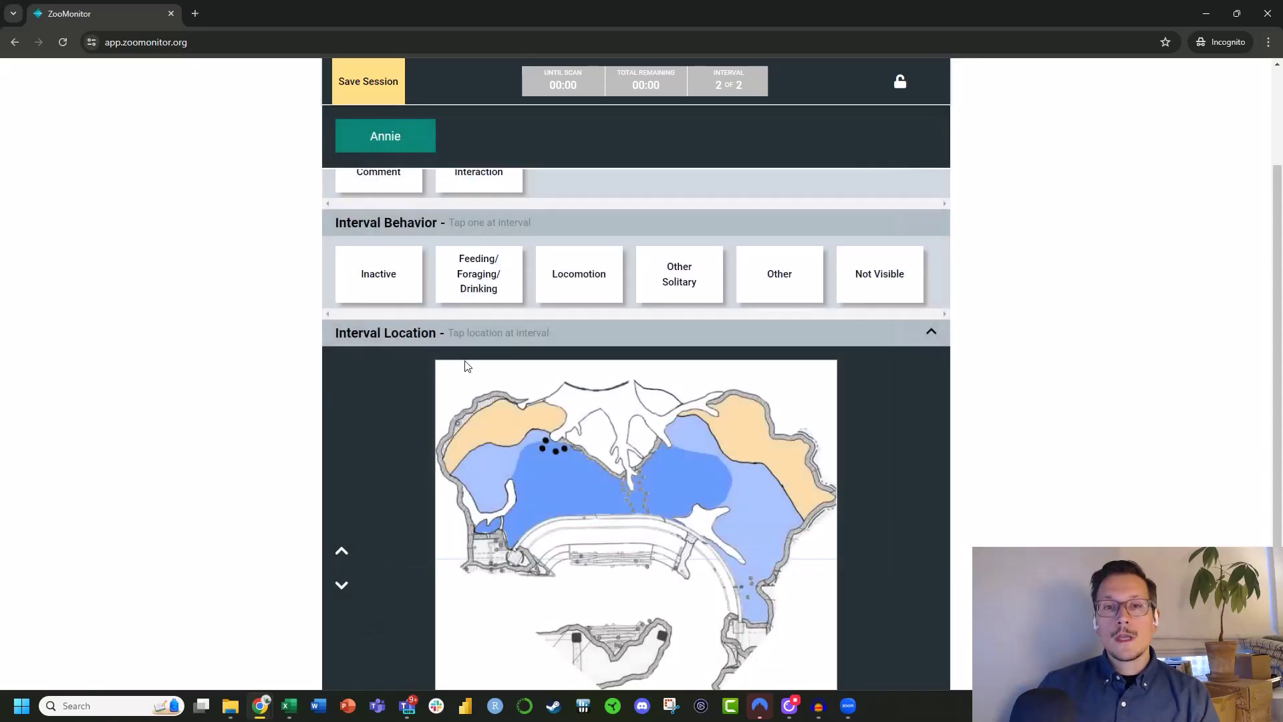
click(415, 276)
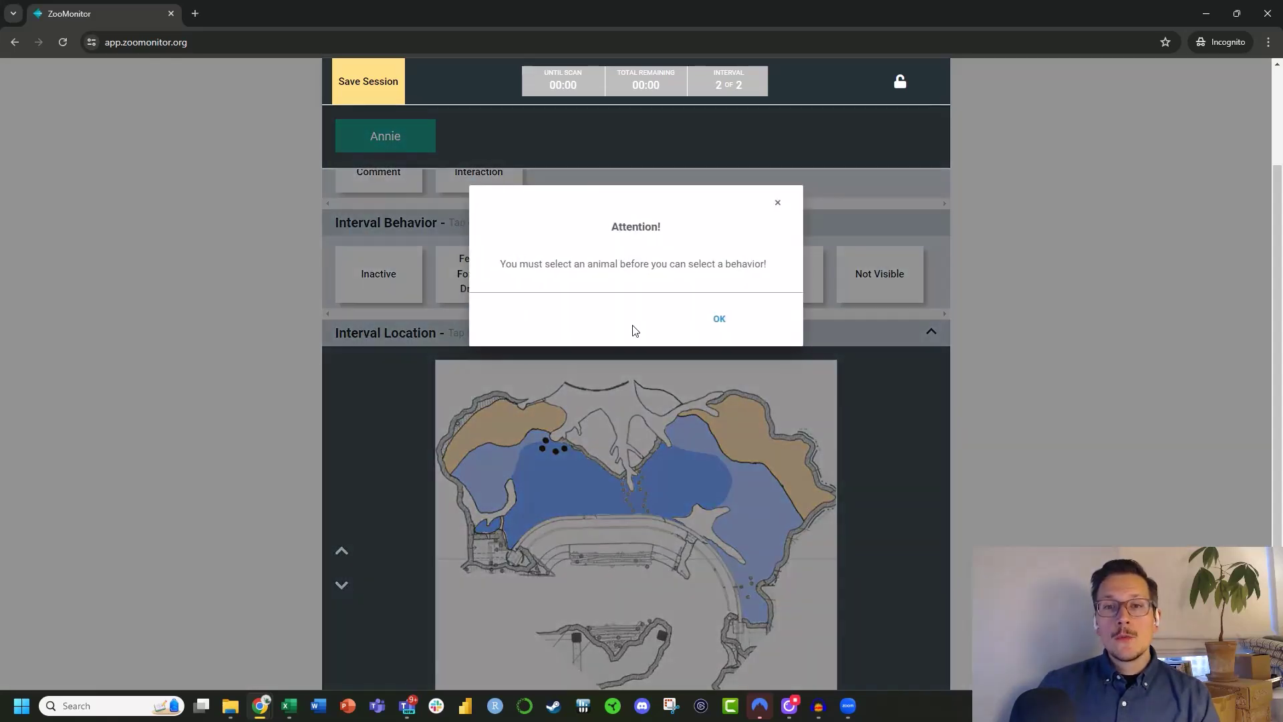
click(719, 319)
click(409, 143)
click(375, 296)
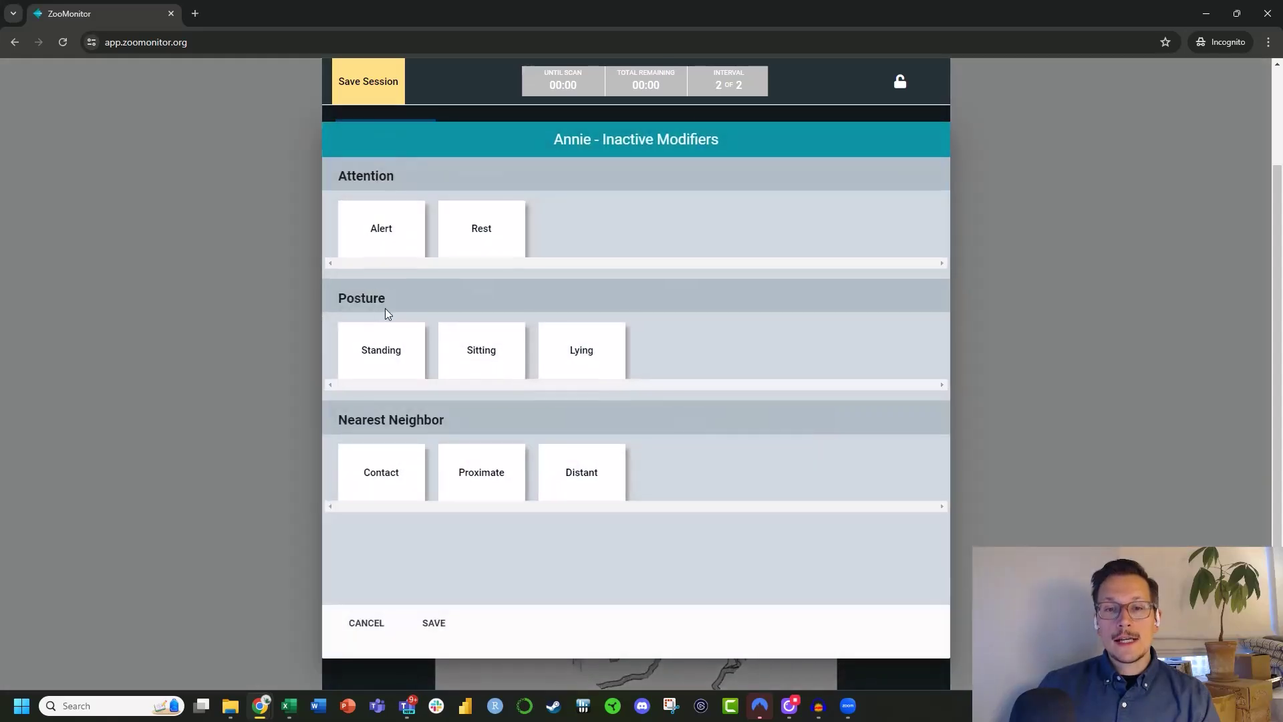
click(369, 624)
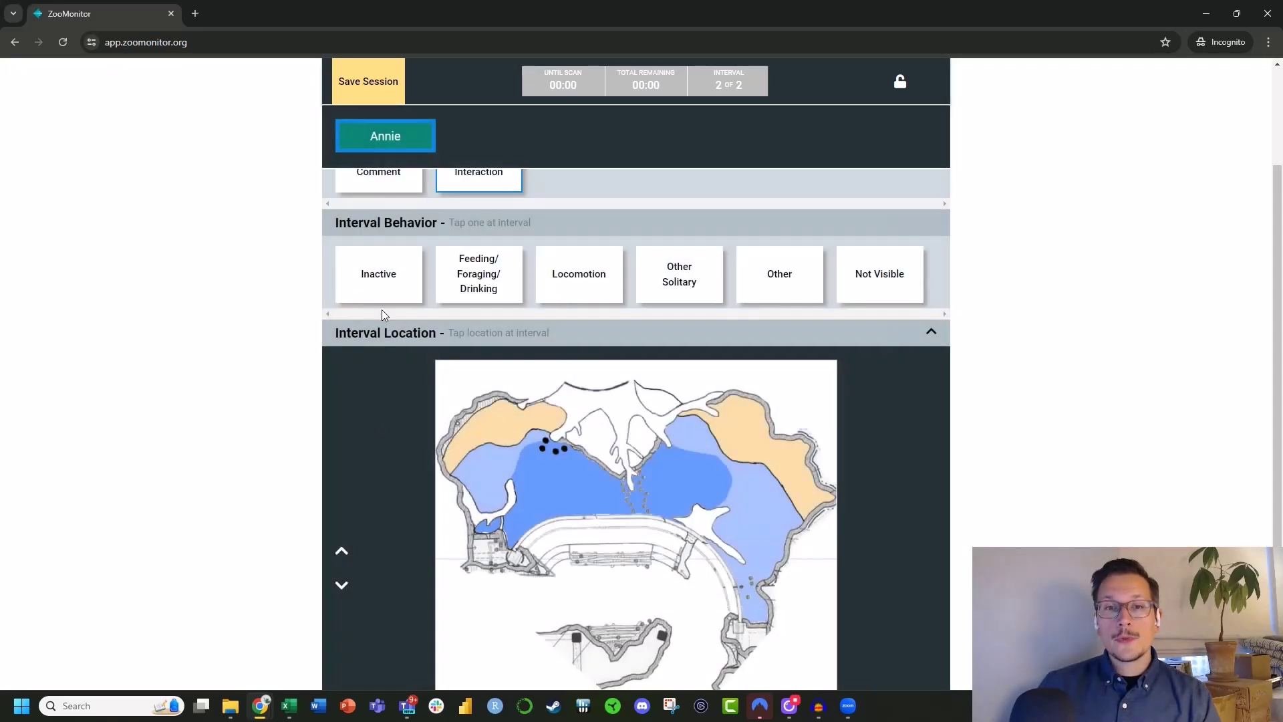
click(470, 272)
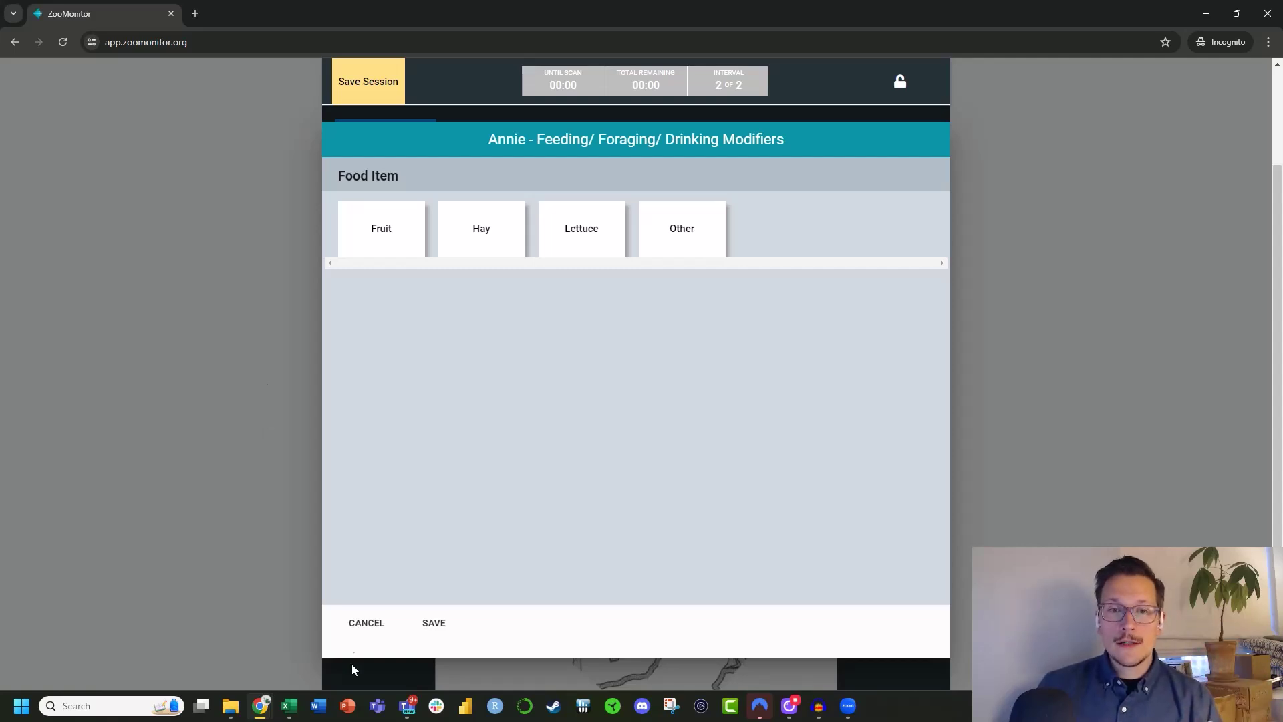
click(369, 632)
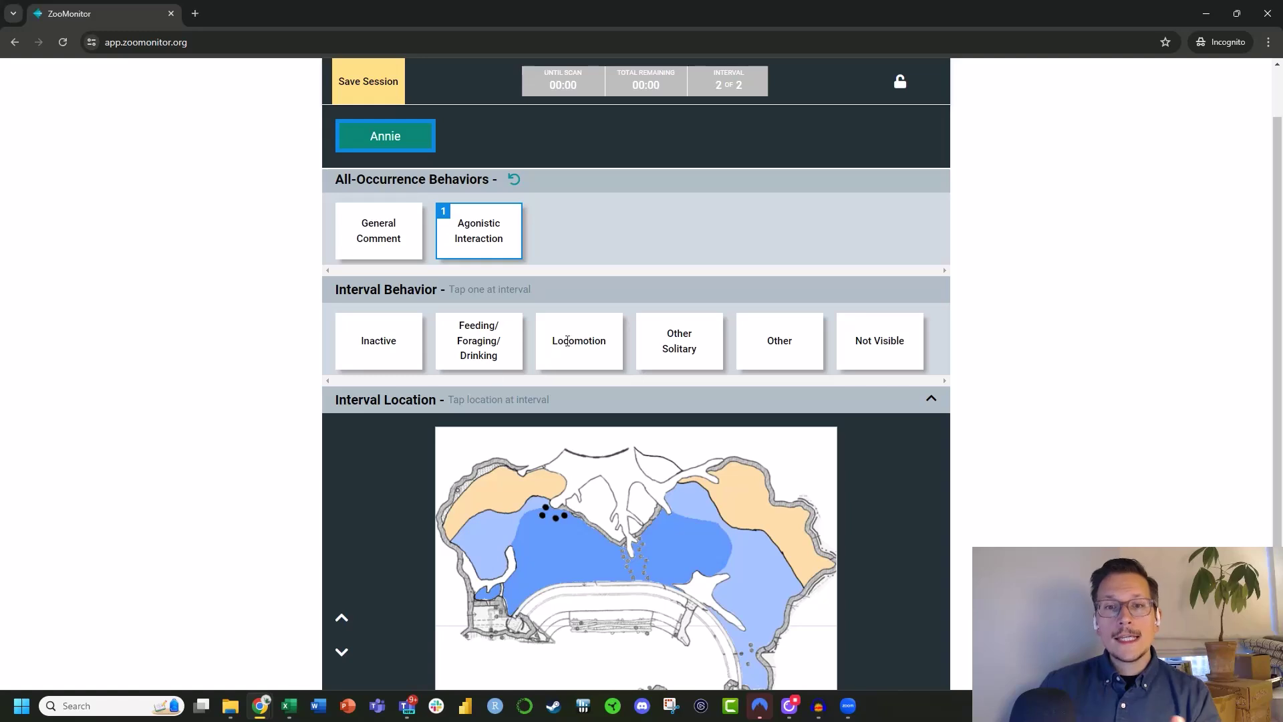
Step: Record Annie's interval behavior as Feeding/Foraging/Drinking with the food items Fruit, Hay and Lettuce
click(502, 346)
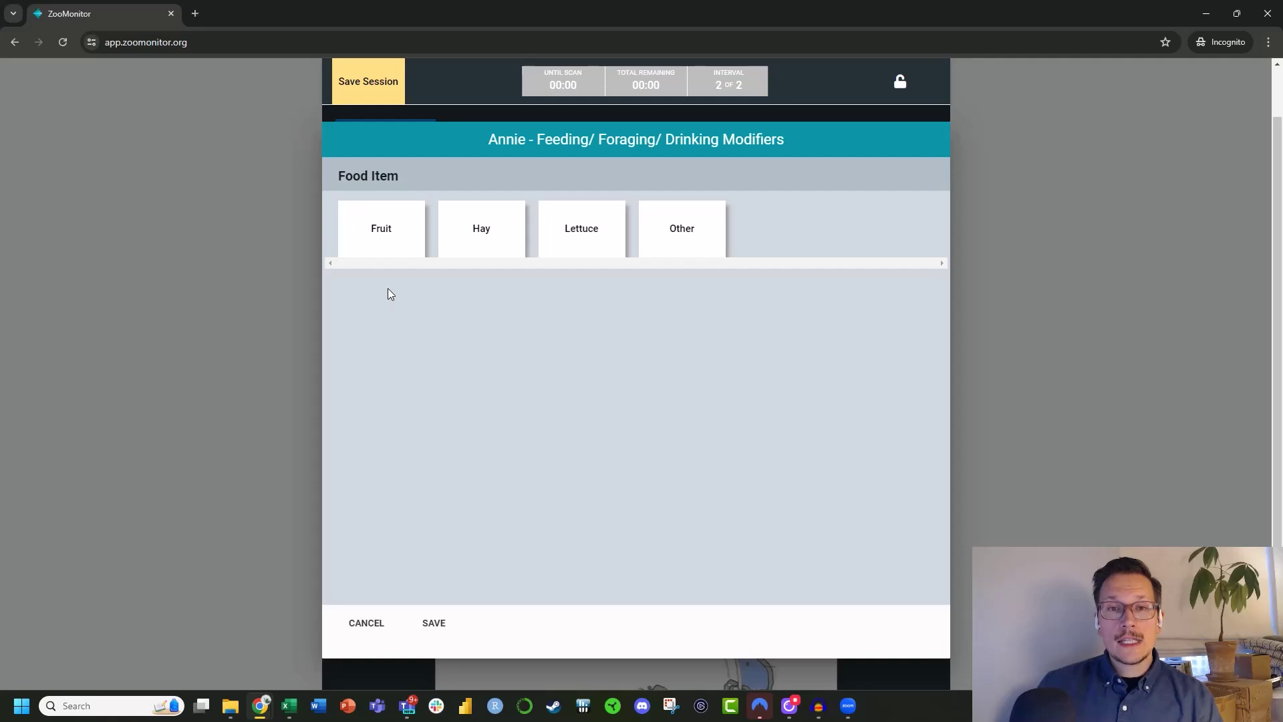
click(391, 244)
click(471, 248)
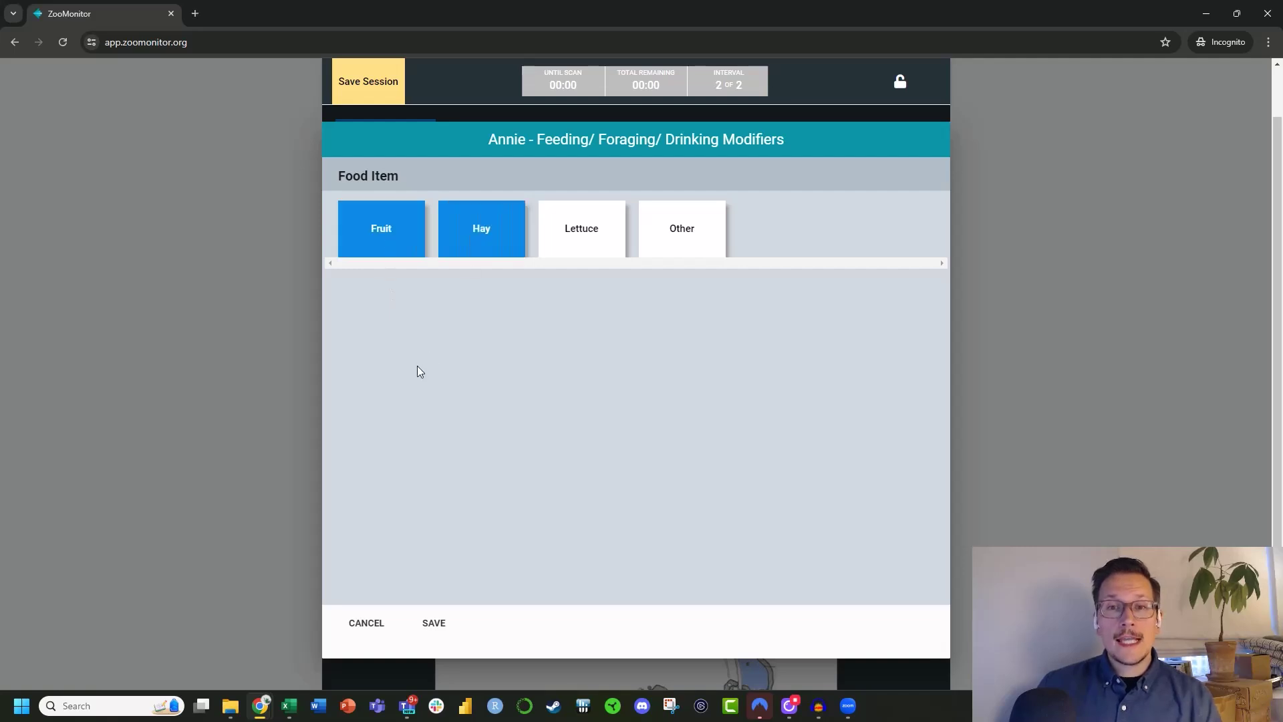
click(560, 254)
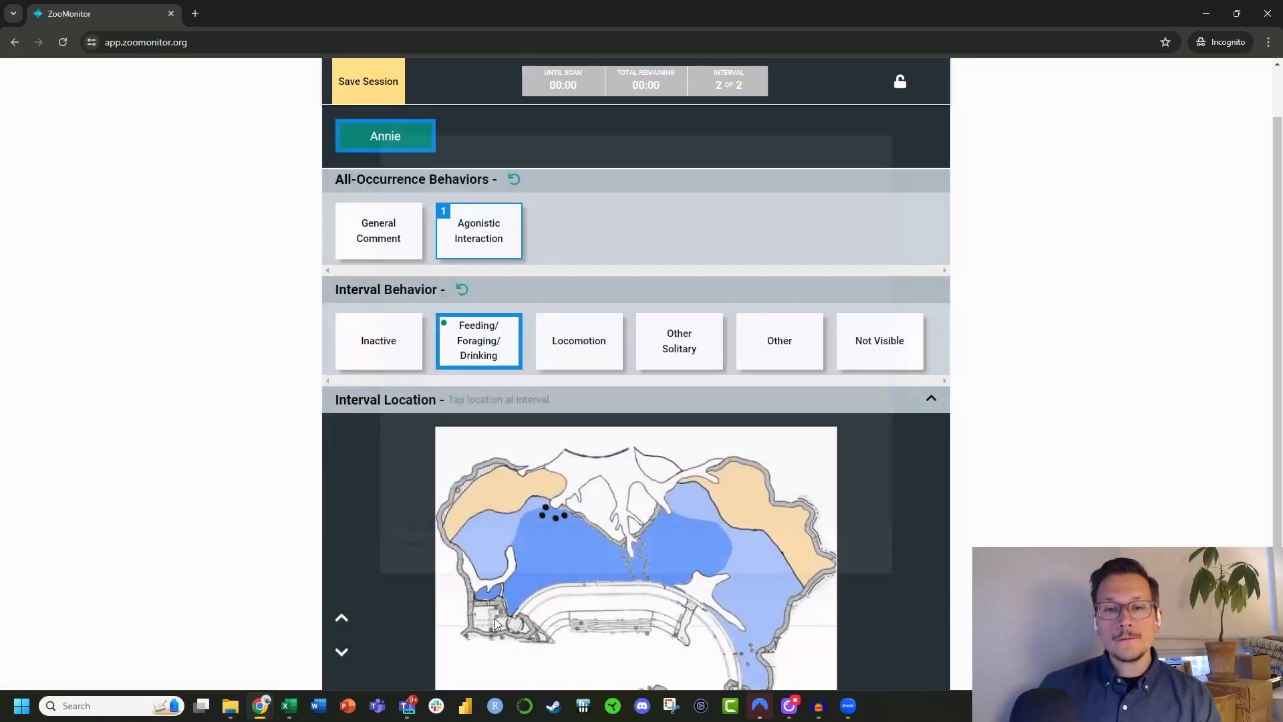
click(437, 631)
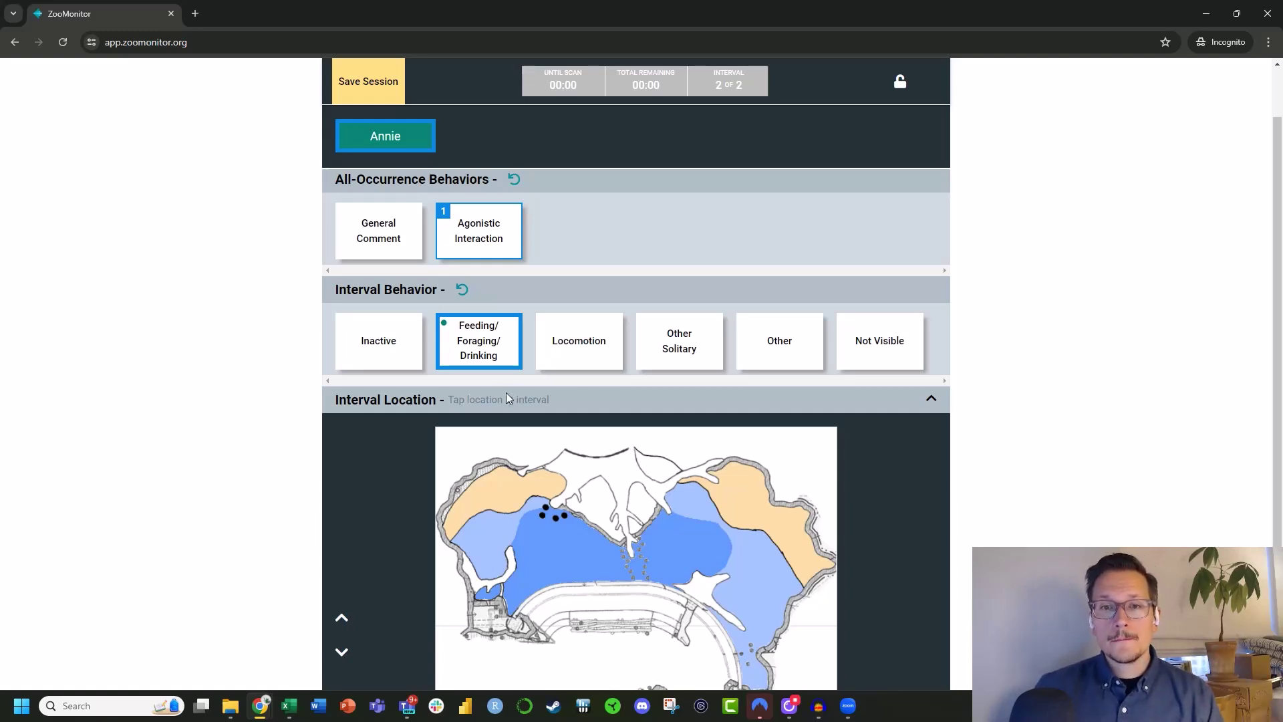
scroll(502, 395, down, 1)
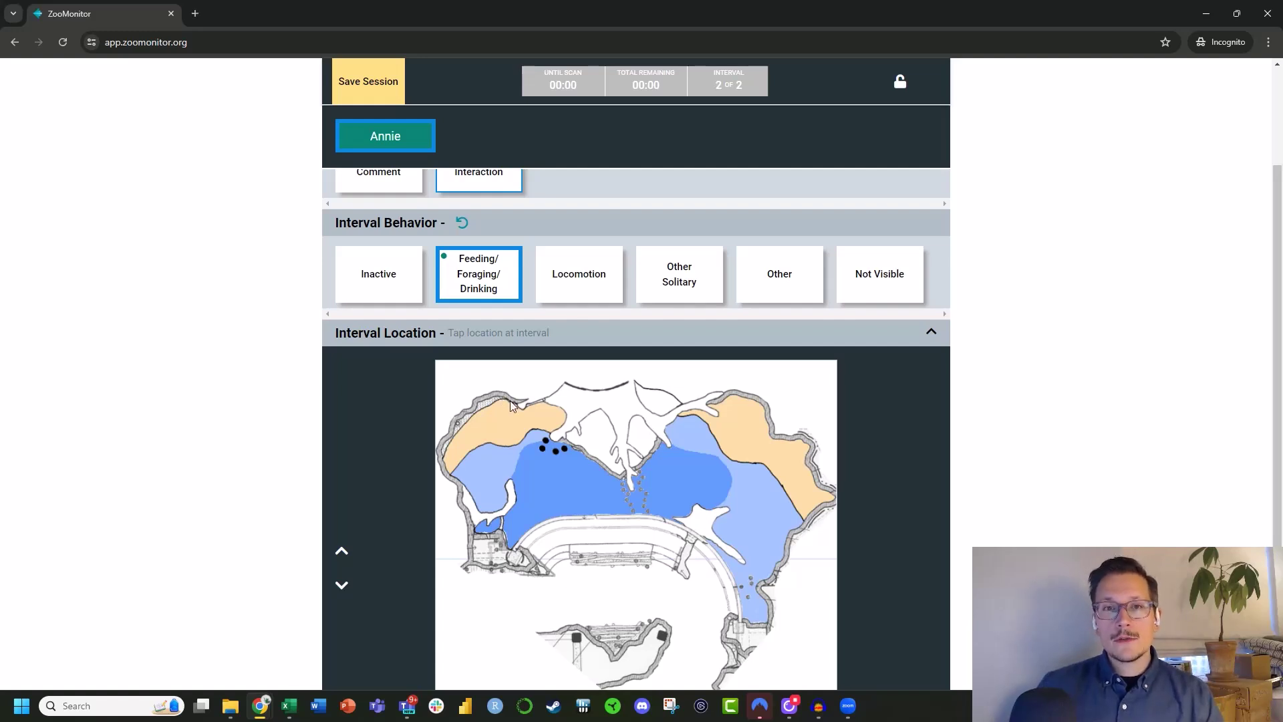
scroll(510, 400, up, 2)
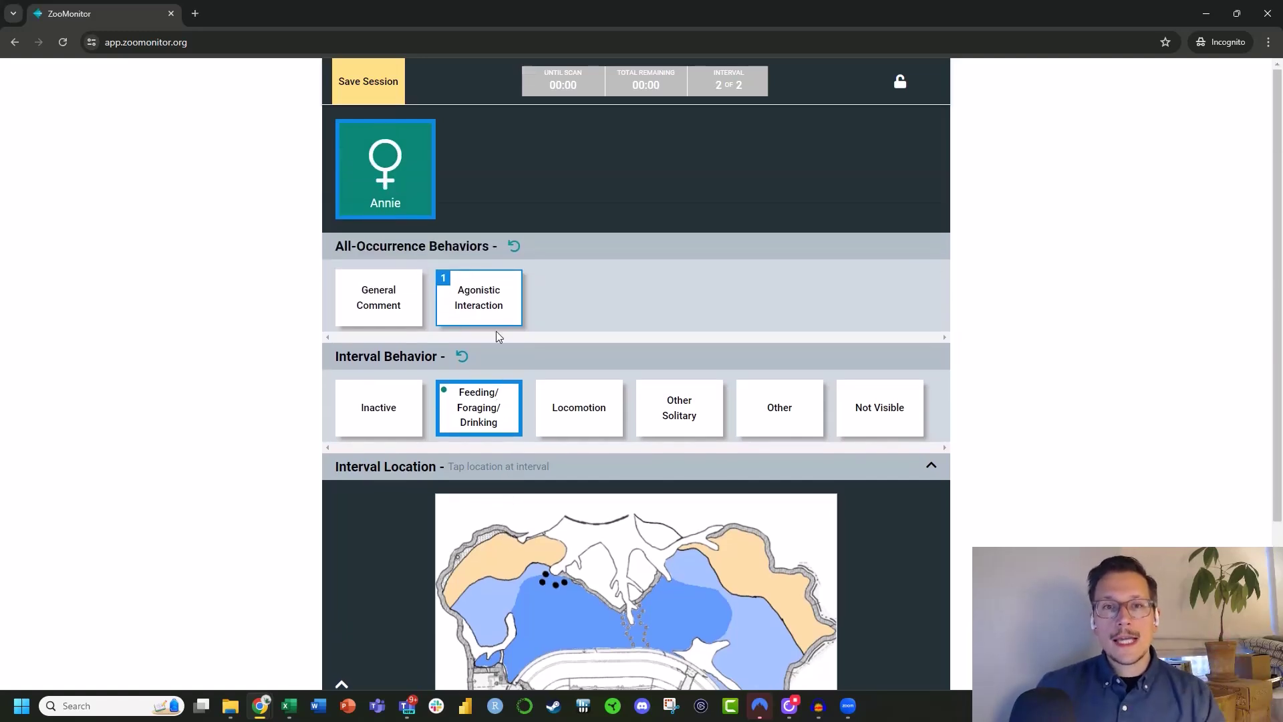
Step: Save the completed observation session and switch to the Admin area
click(368, 82)
click(648, 304)
click(356, 87)
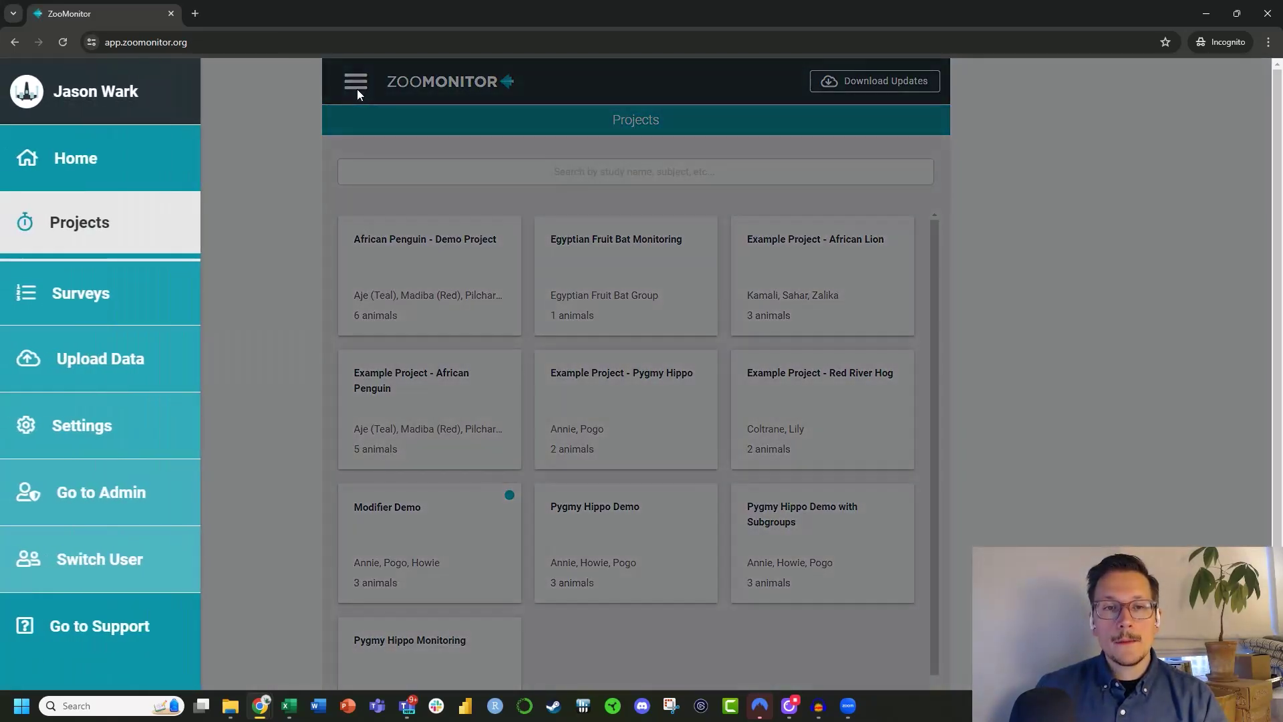
click(98, 500)
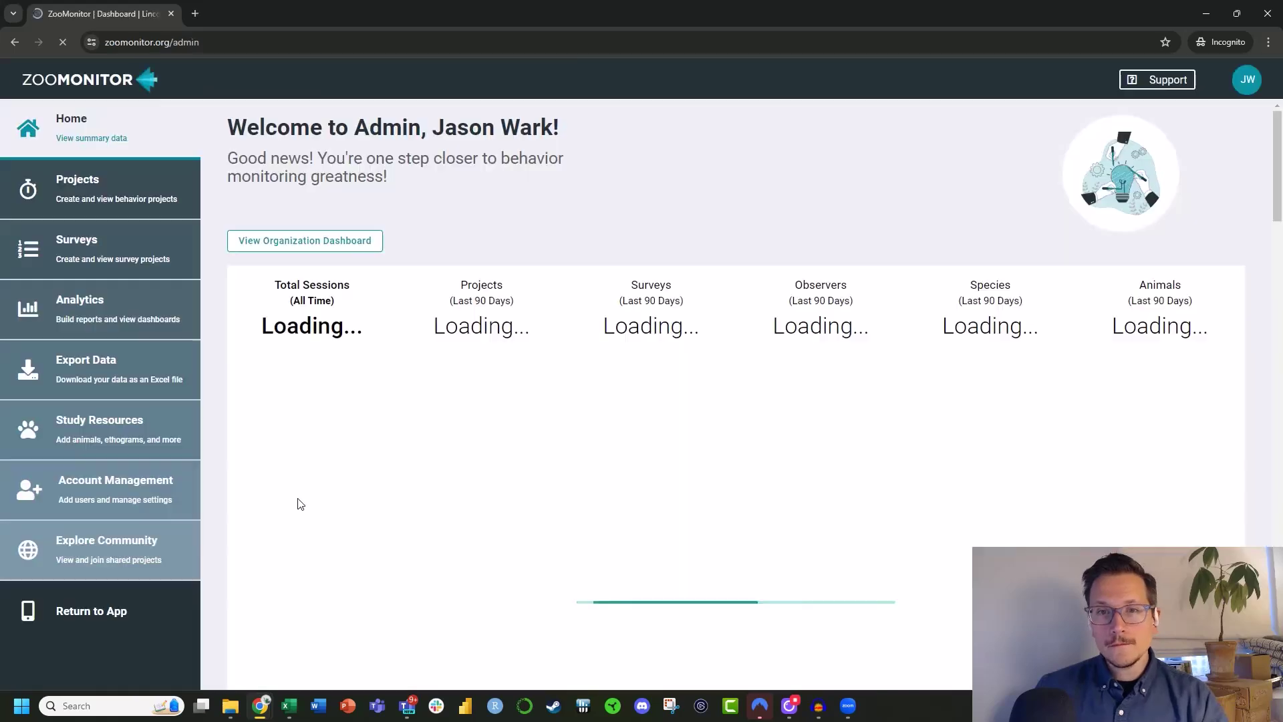
Step: Open the Modifier Demo project's behavior settings and show its active all-occurrence behaviors
click(161, 192)
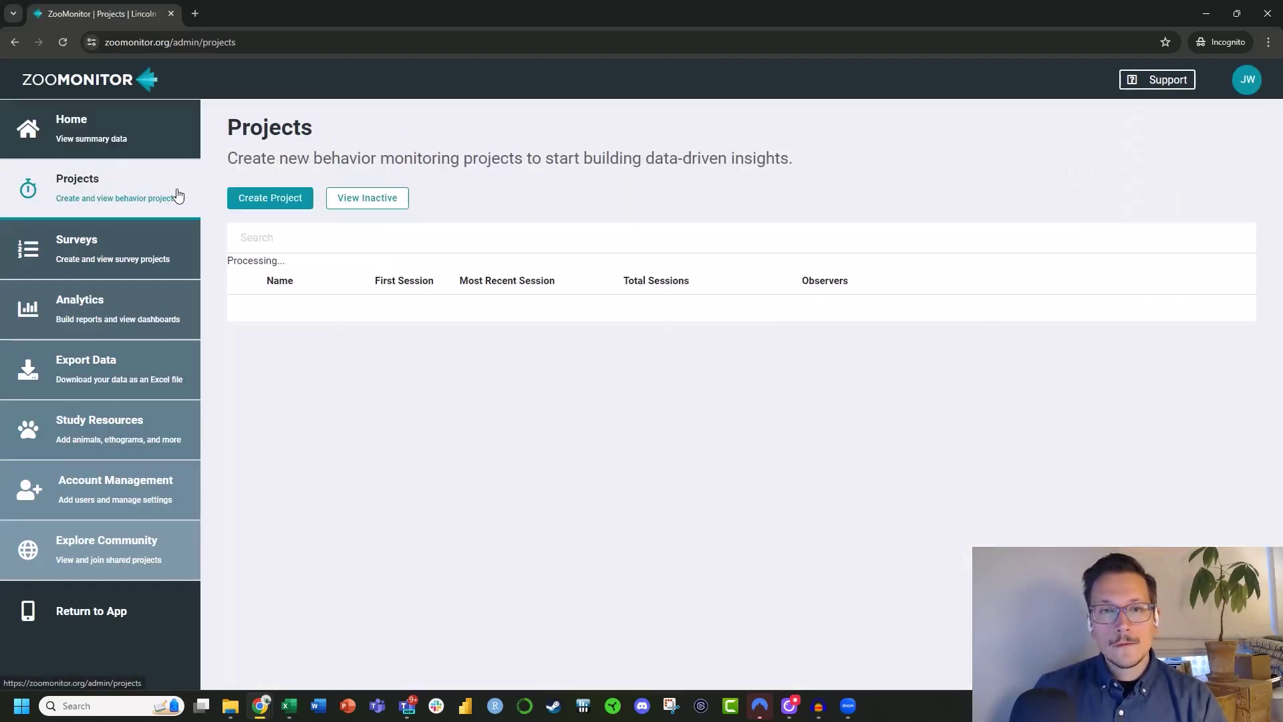
click(304, 527)
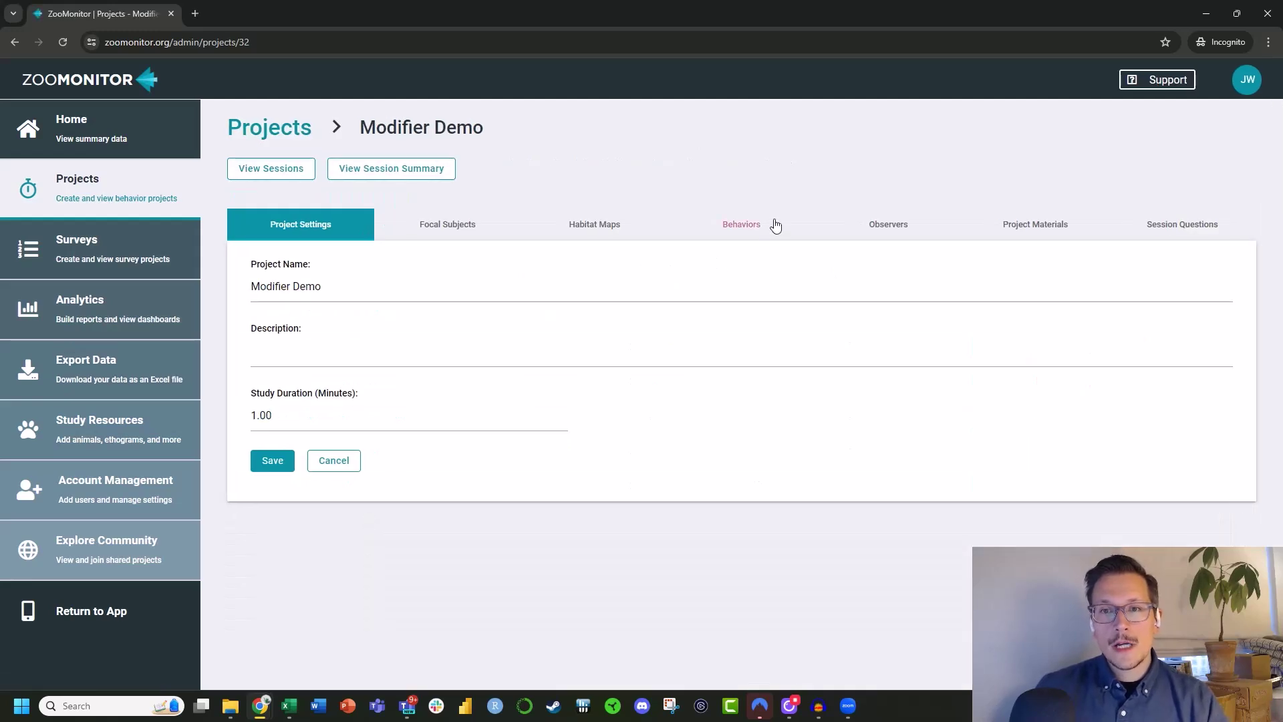
click(753, 228)
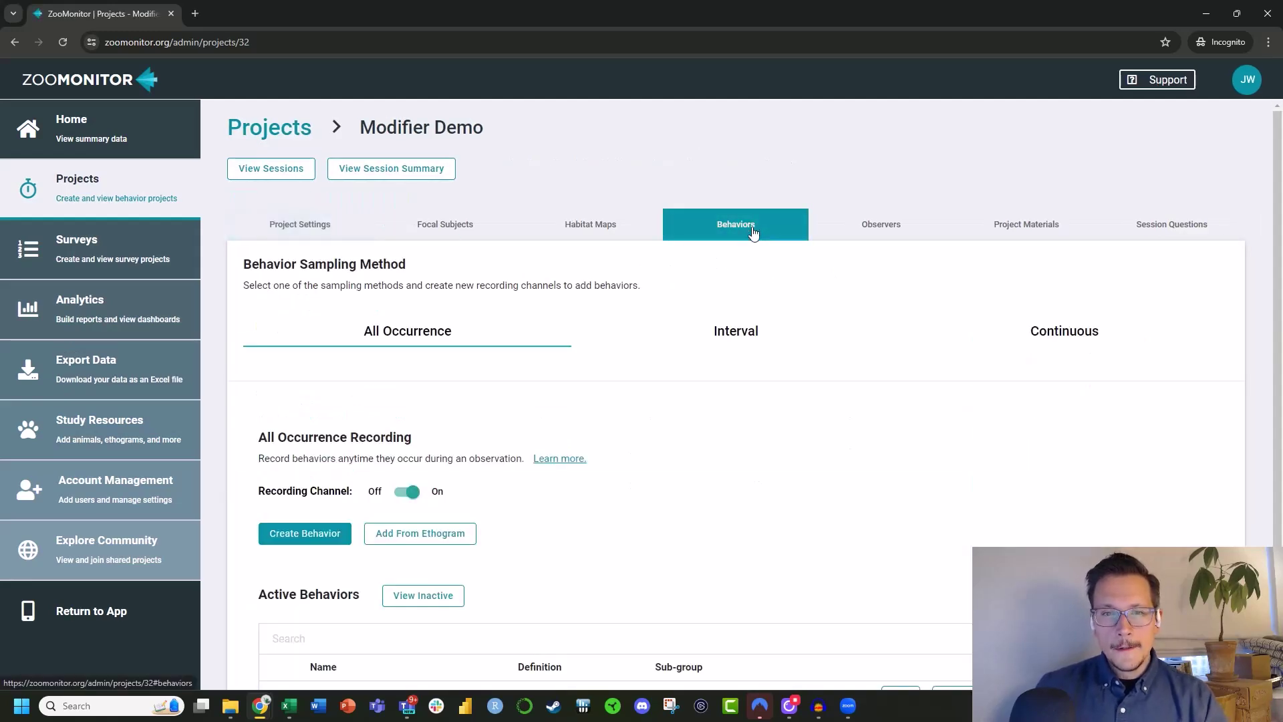
scroll(581, 421, down, 1)
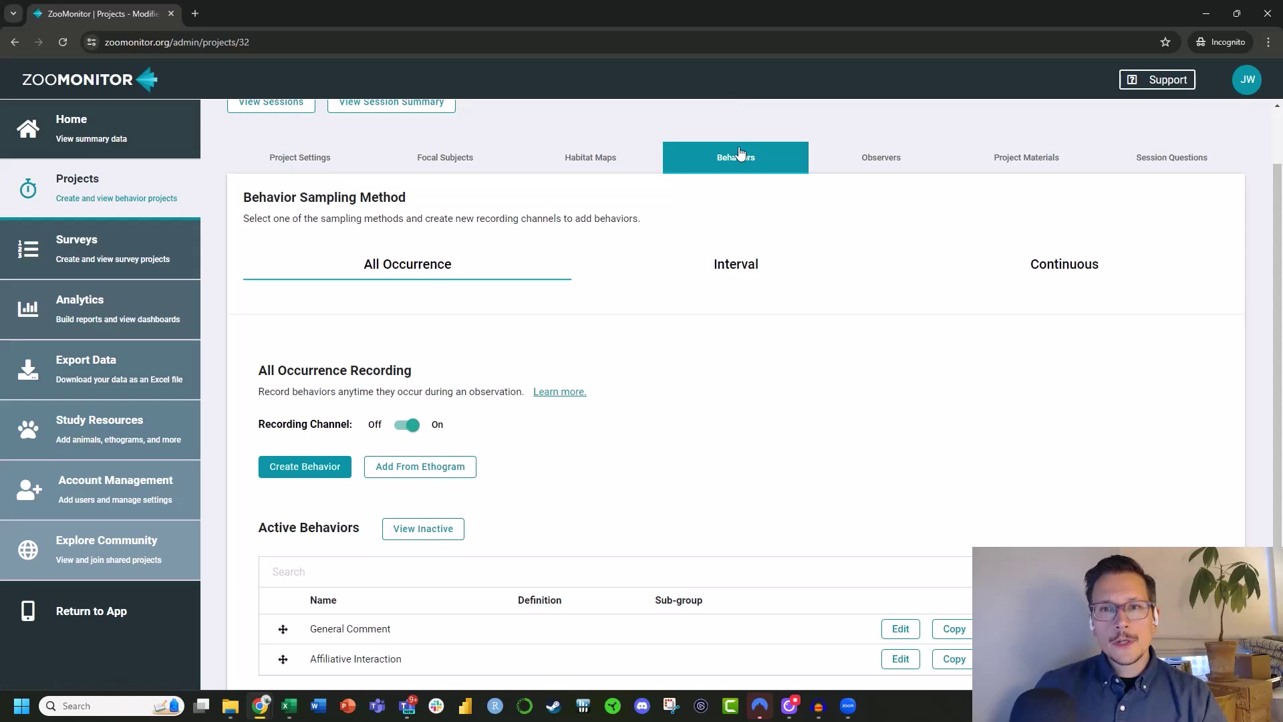
scroll(561, 387, down, 1)
scroll(560, 386, down, 1)
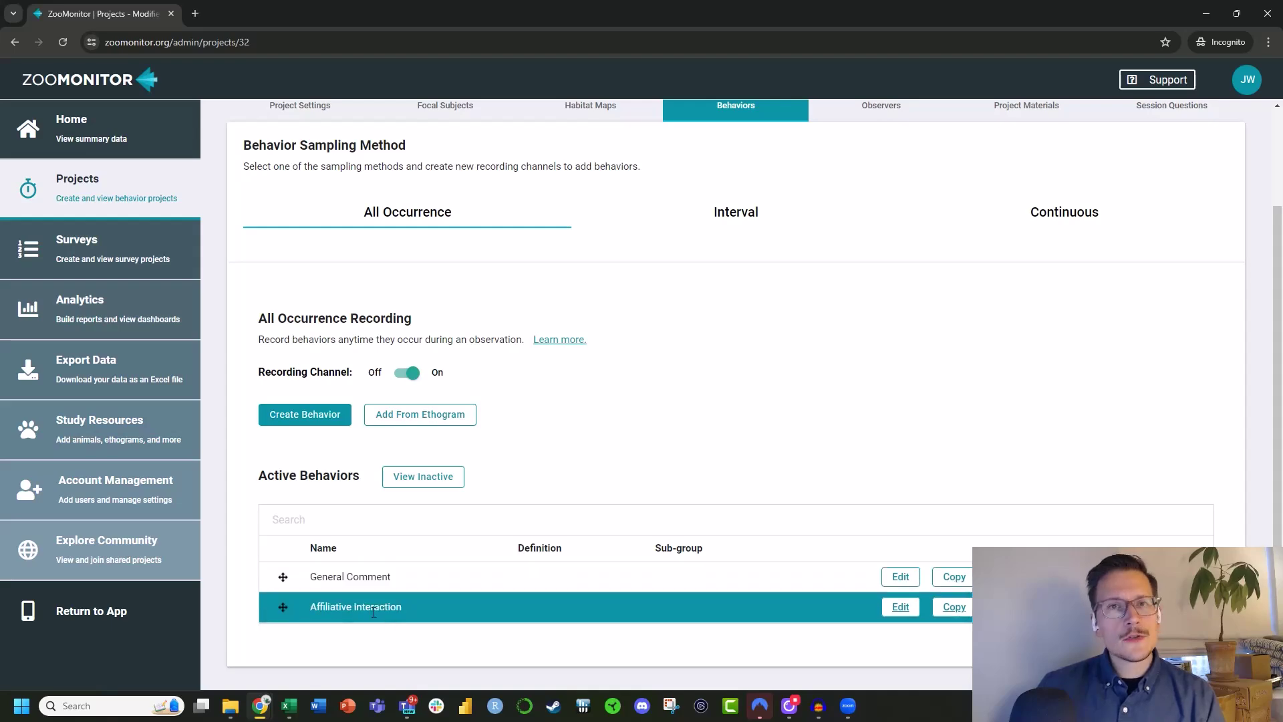
Step: Open the General Comment behavior for editing and examine its three behavior modifier category and value fields
click(900, 576)
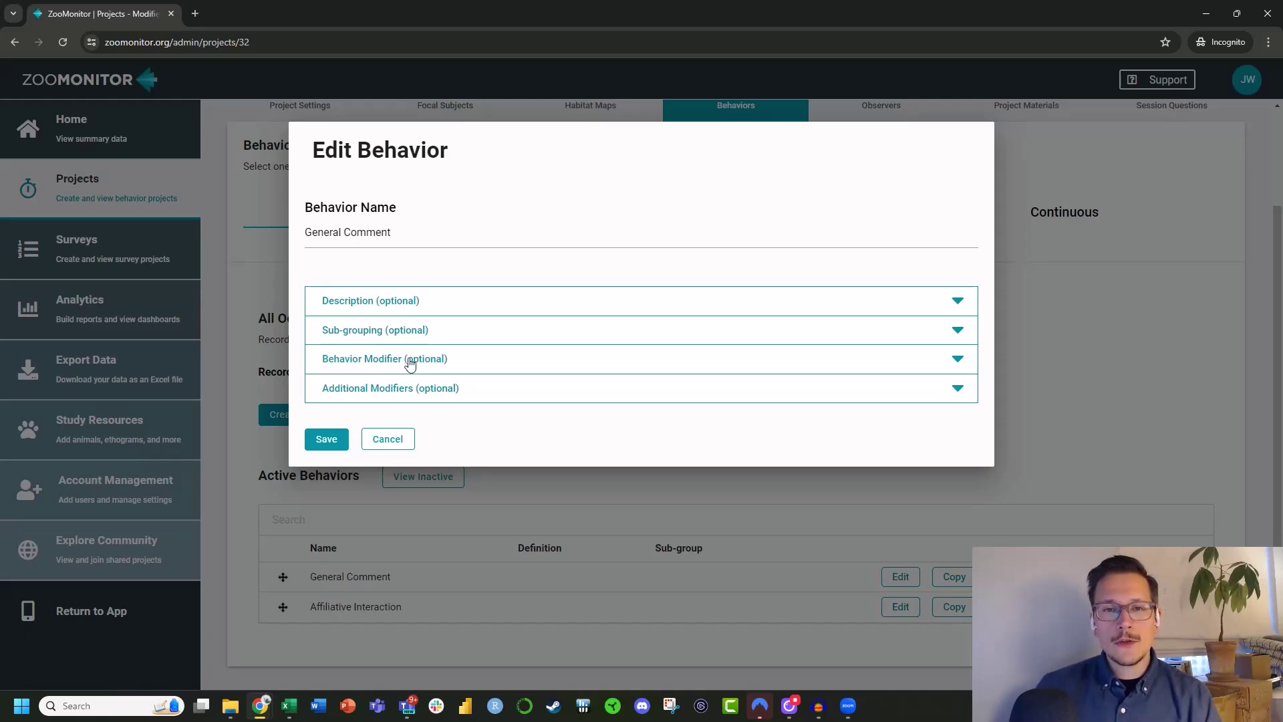
click(445, 361)
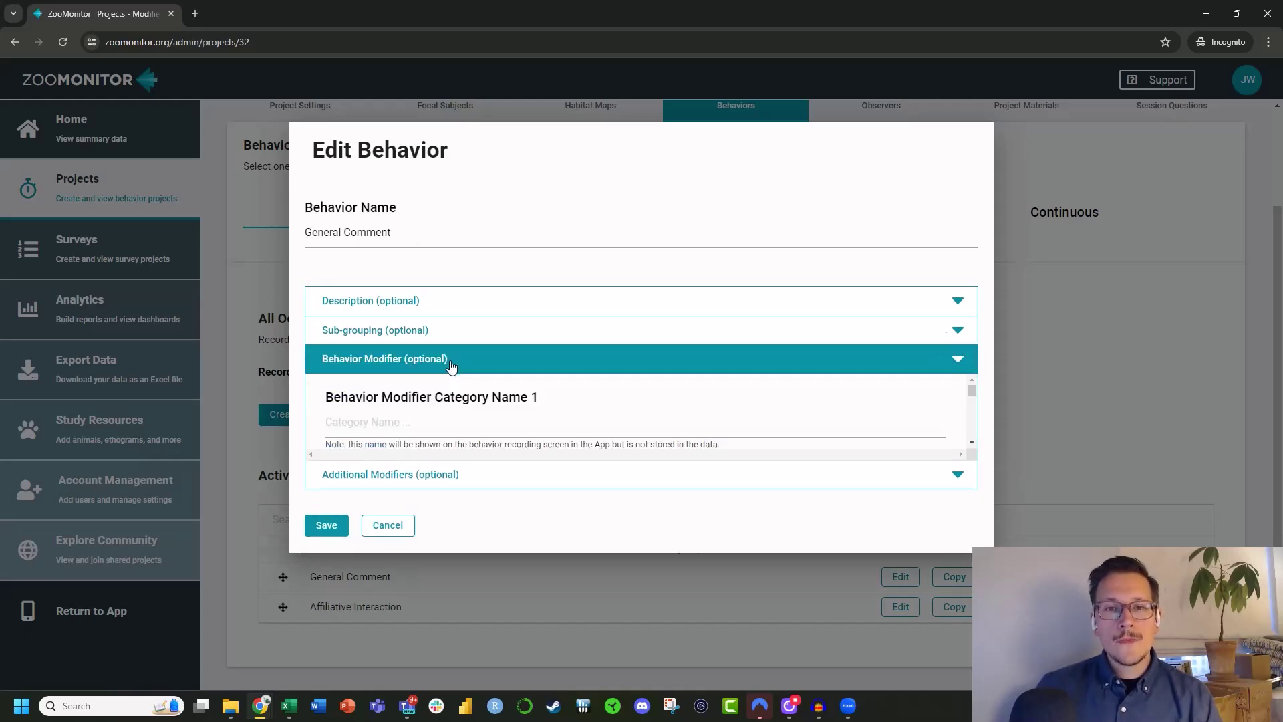
scroll(510, 374, down, 3)
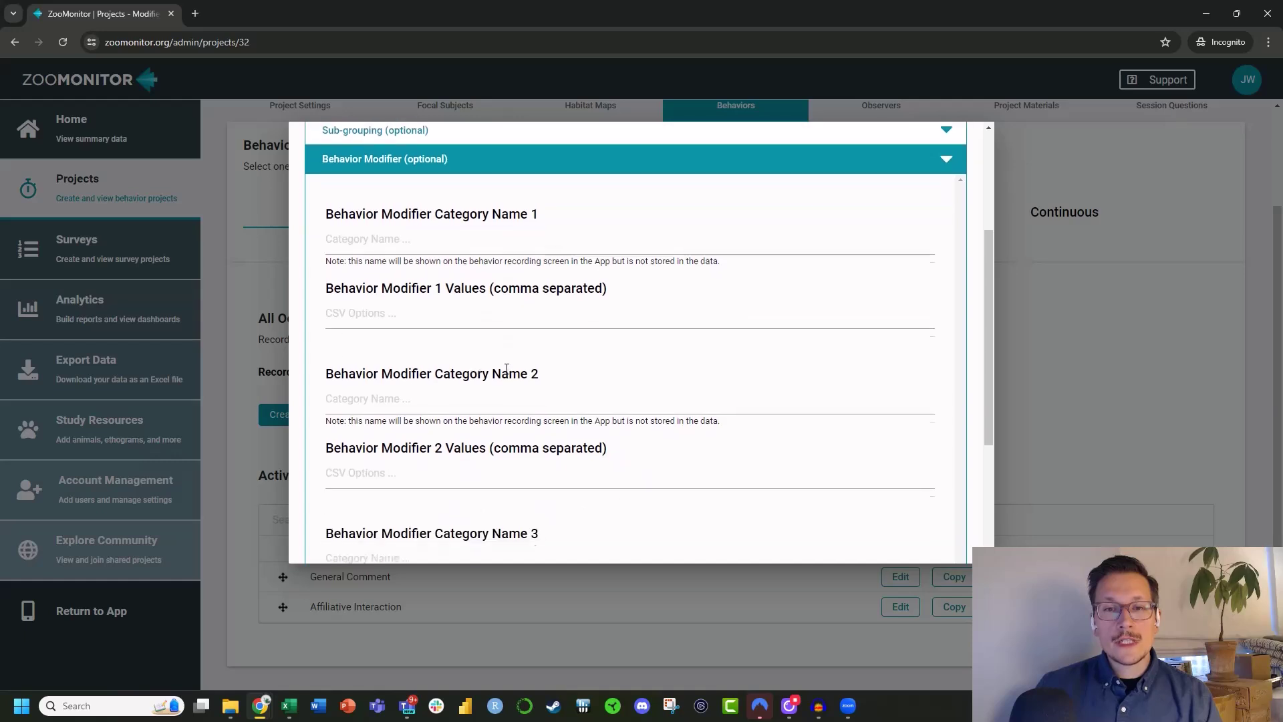
scroll(541, 480, down, 2)
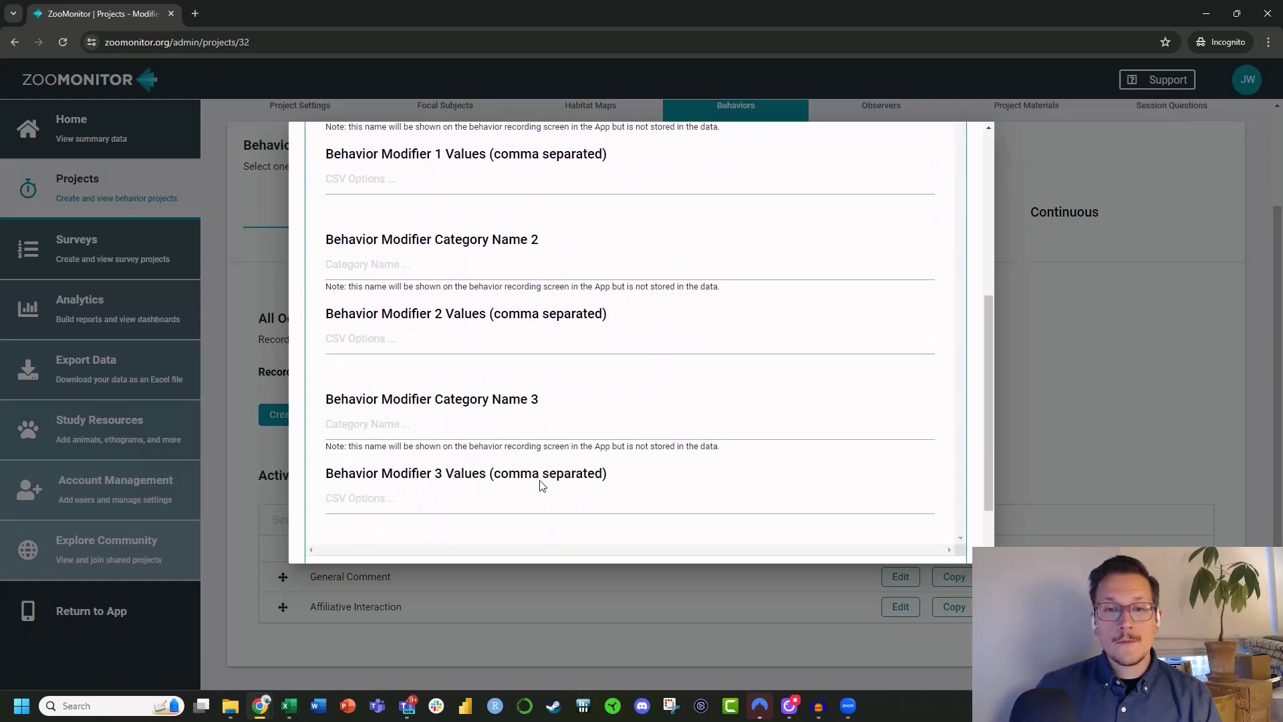
scroll(533, 464, up, 5)
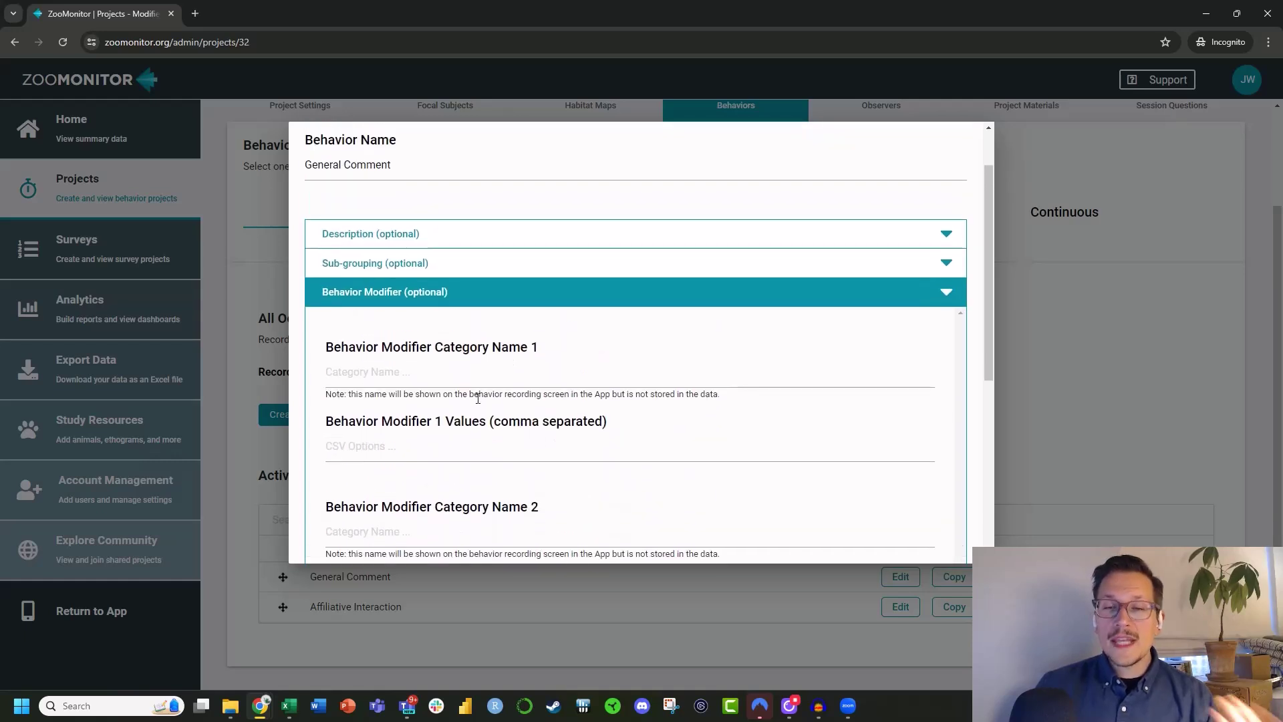
click(471, 295)
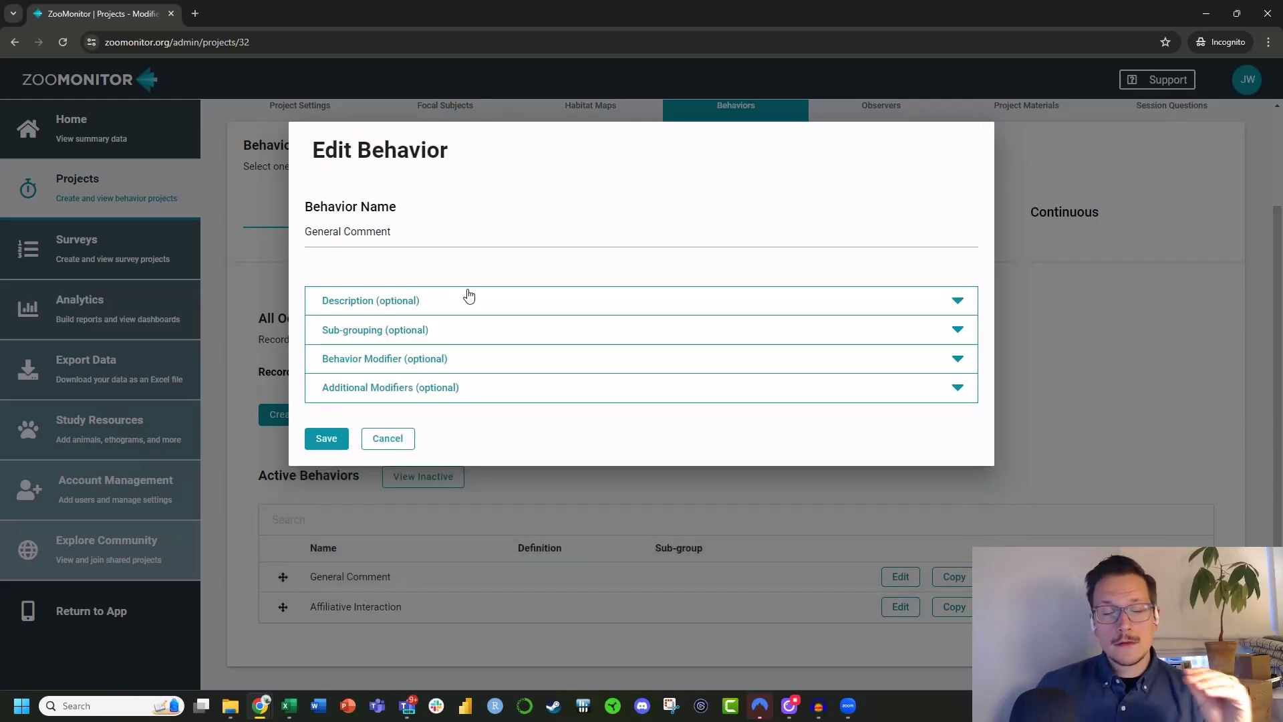
Step: Examine General Comment's additional modifiers for social, comment and space use options, closing the behavior without saving
click(481, 391)
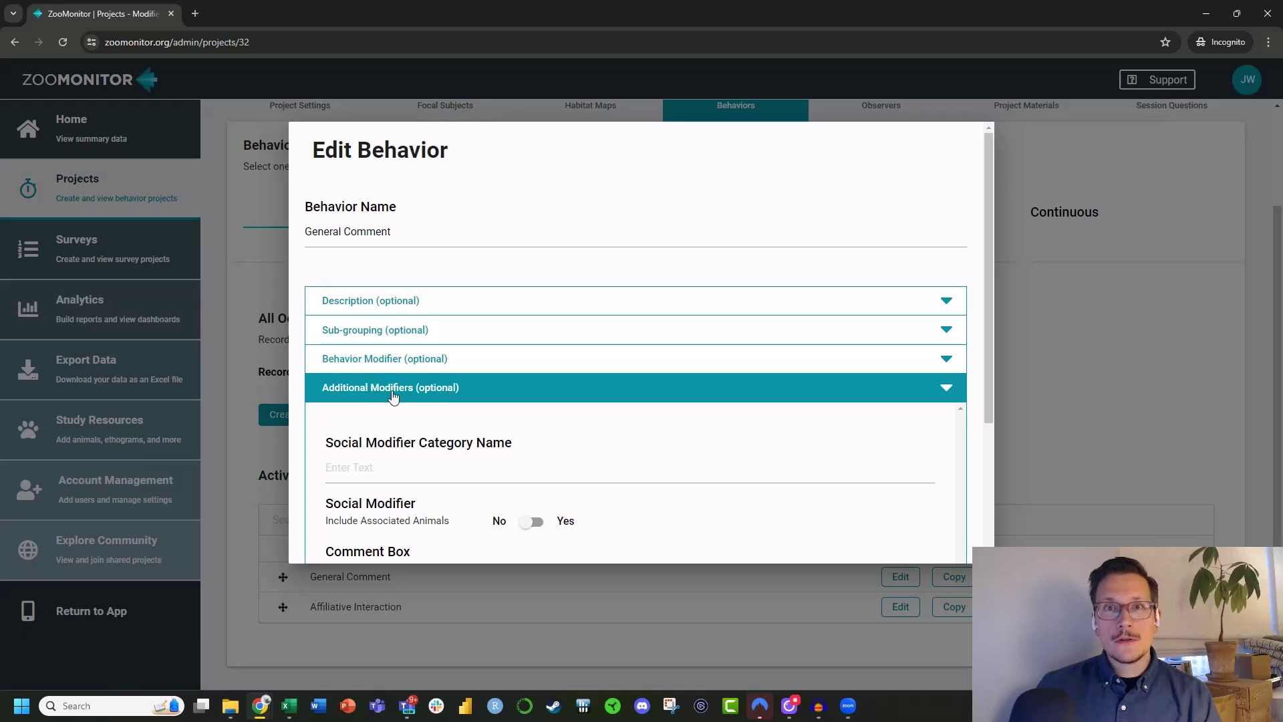
scroll(530, 429, down, 2)
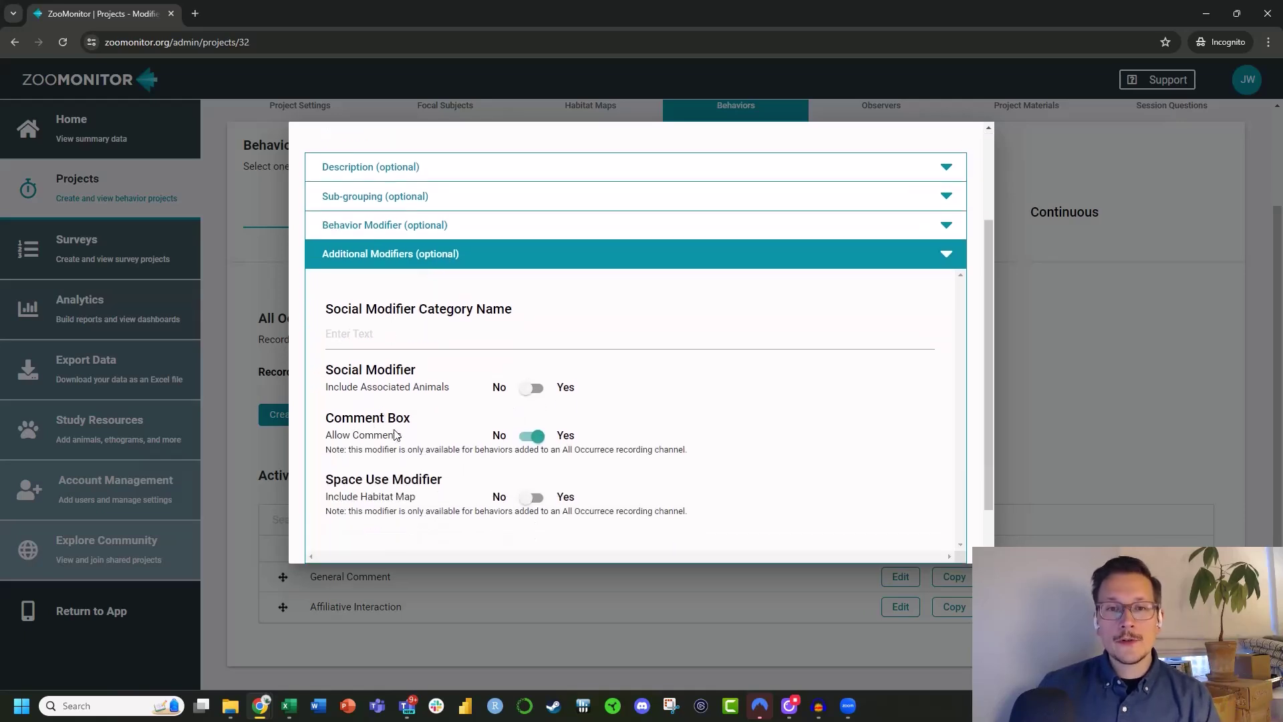
scroll(405, 435, down, 1)
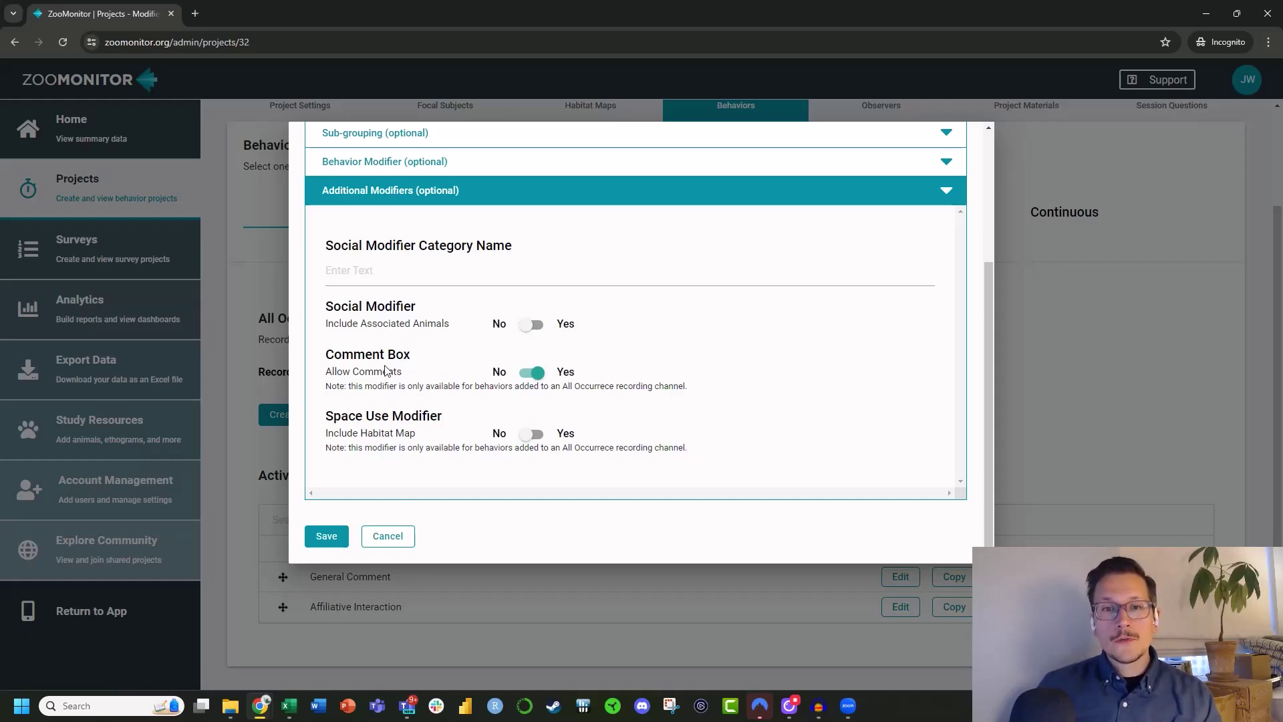
click(387, 535)
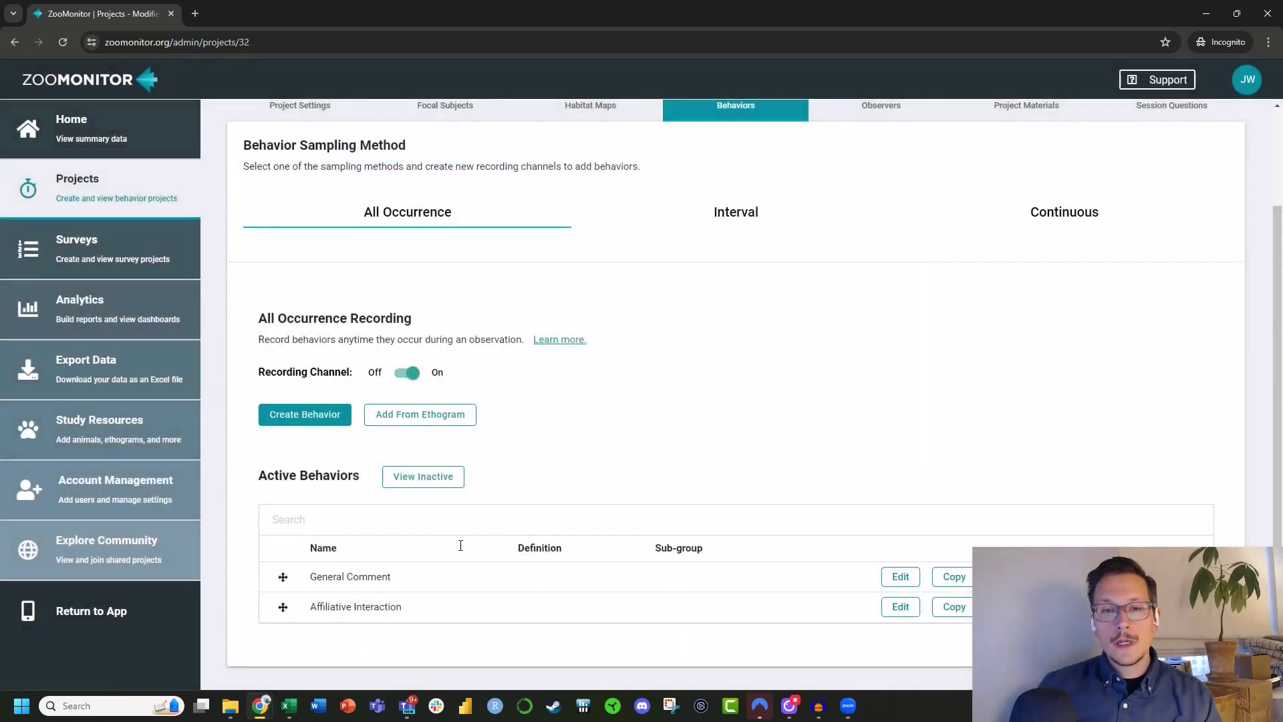
Step: Examine the Affiliative Interaction behavior's modifier categories and comma-separated values, closing the behavior without saving
click(906, 606)
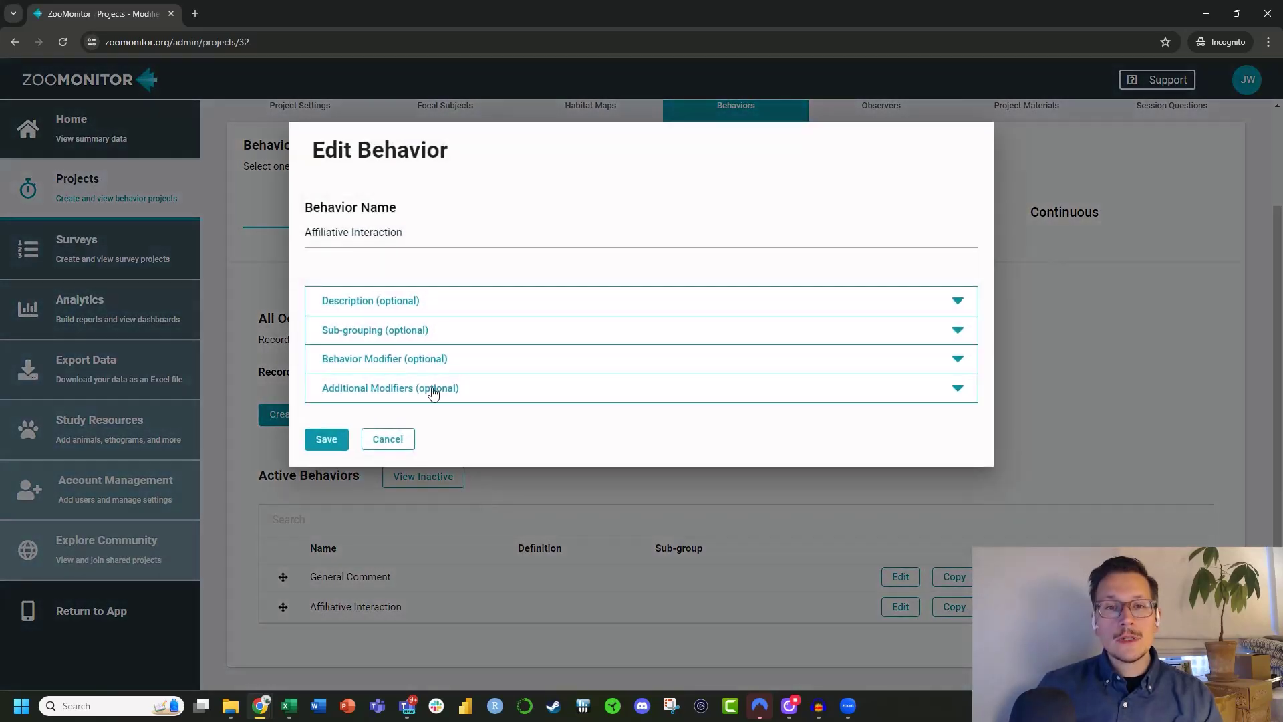
click(478, 361)
scroll(411, 439, down, 1)
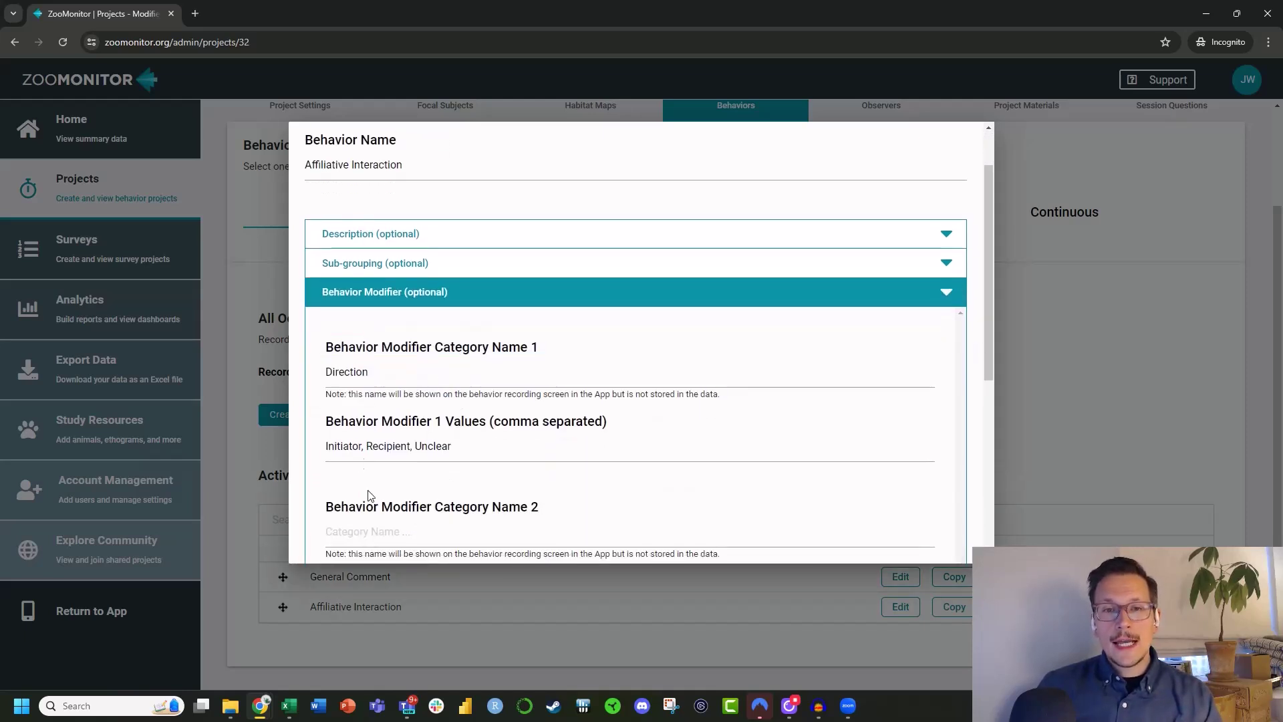
scroll(367, 494, down, 1)
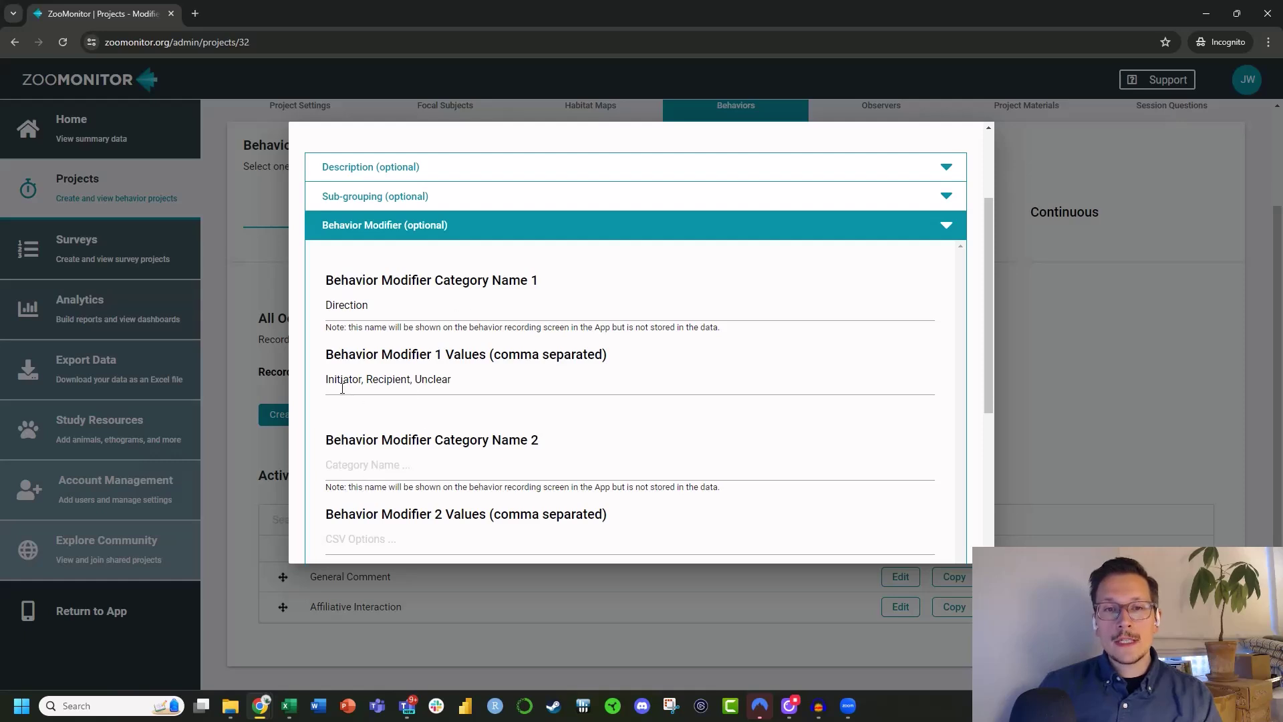
scroll(434, 427, down, 3)
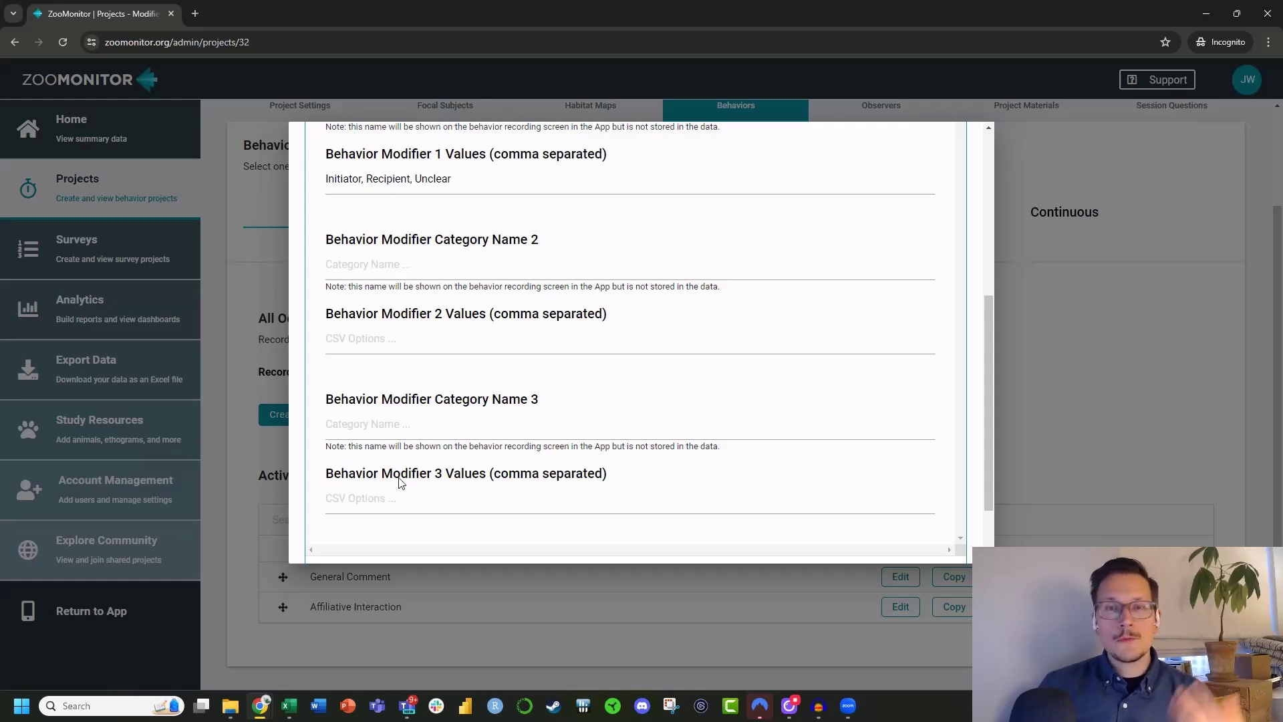
scroll(404, 484, up, 2)
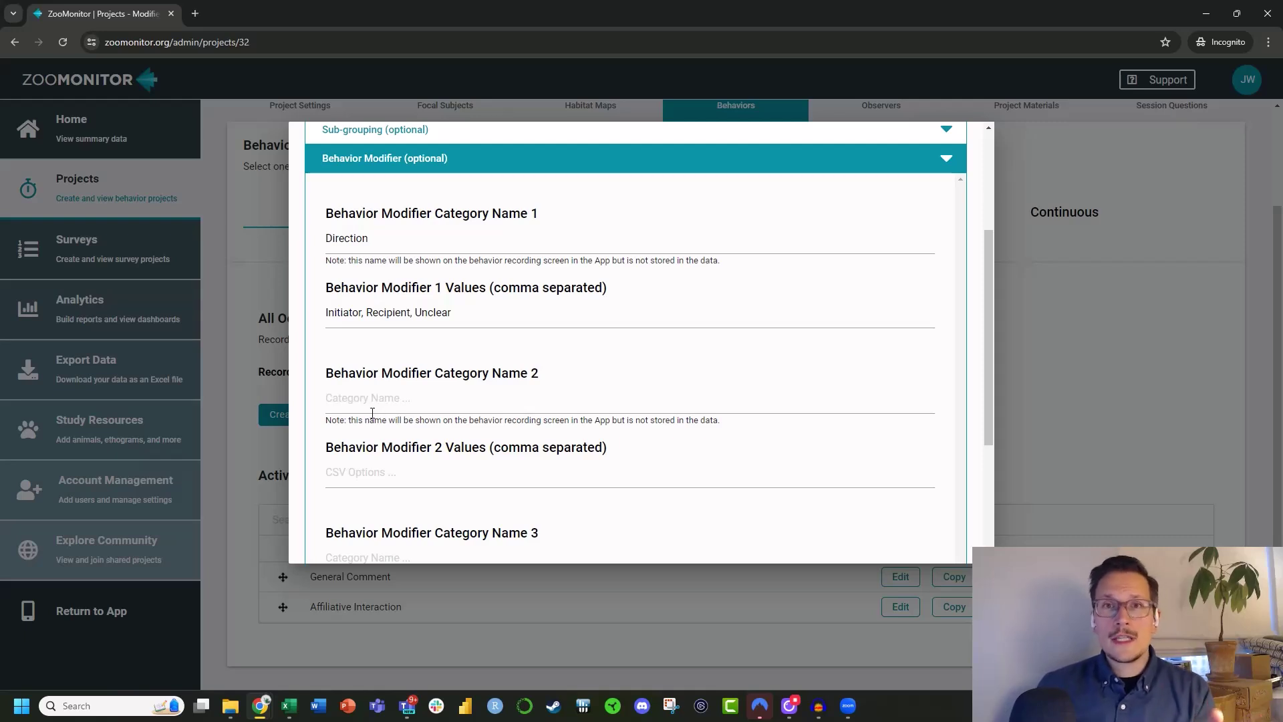
scroll(371, 403, down, 5)
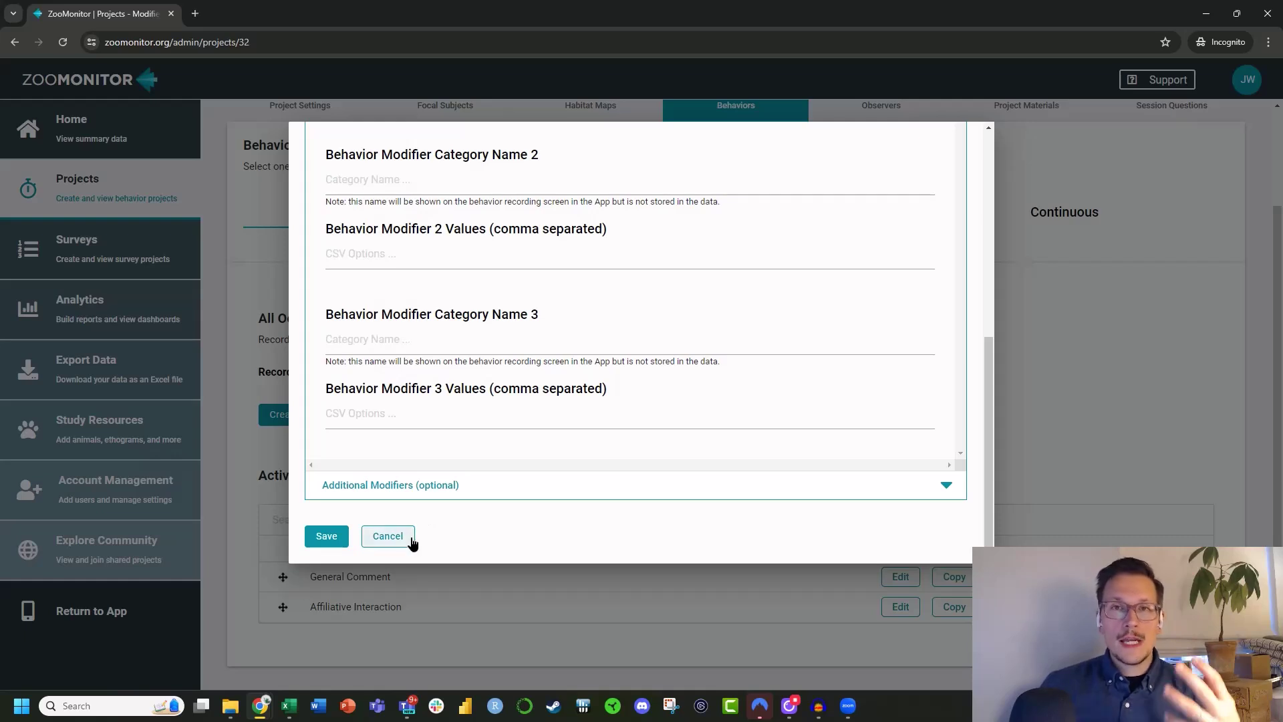
click(387, 535)
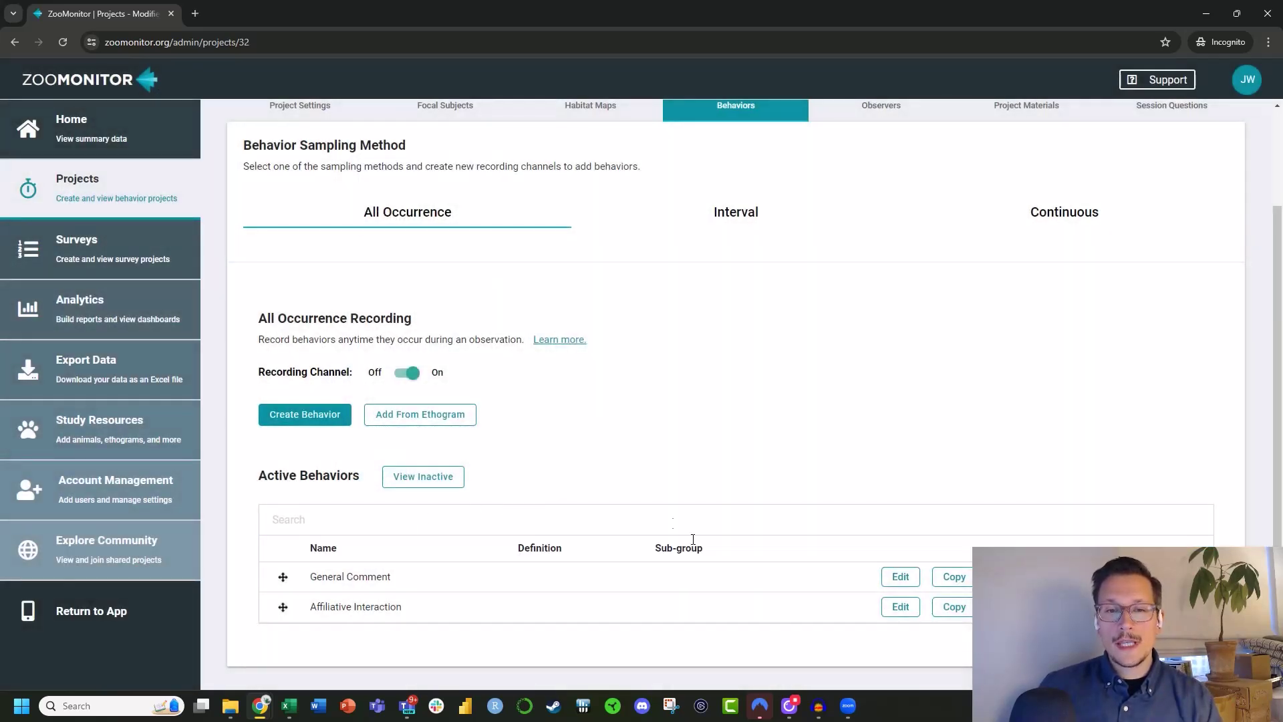
Step: Examine the Affiliative Interaction behavior's additional modifiers for social, comment and space use options, closing without saving
click(899, 607)
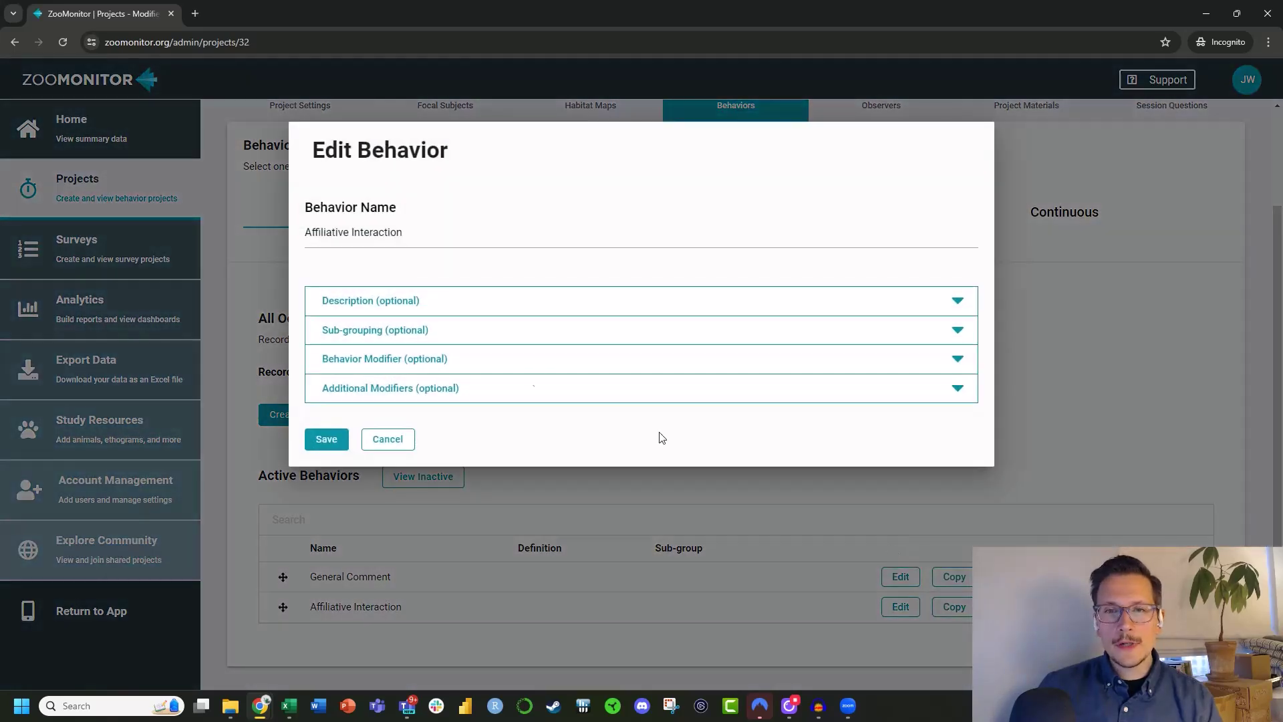
click(488, 389)
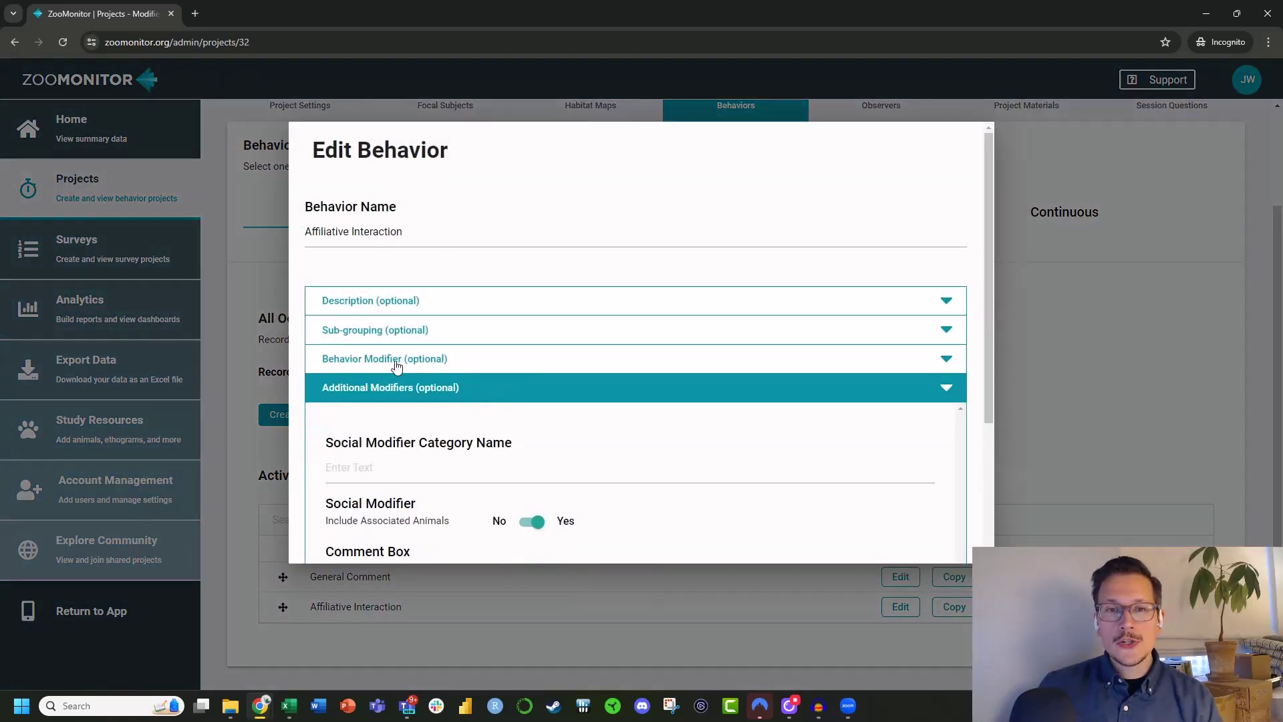
scroll(452, 367, down, 3)
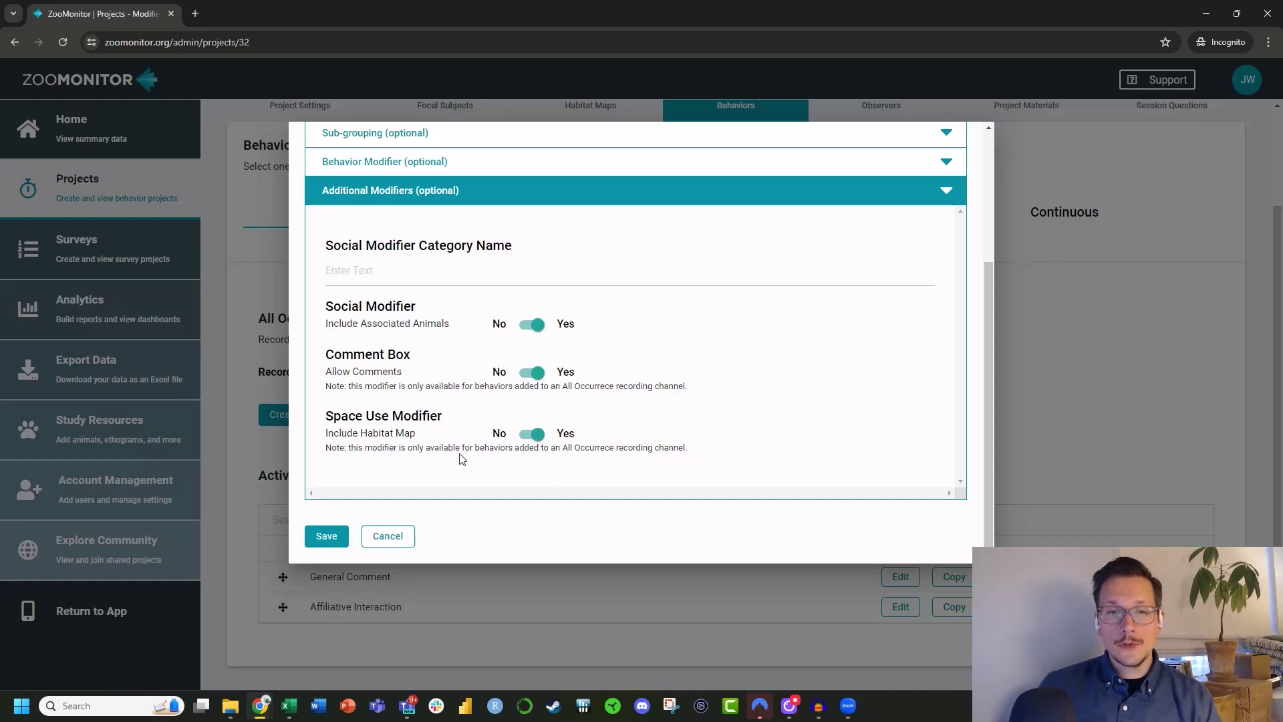
click(389, 538)
Step: Open the Interval Behavior recording channel and examine the additional modifiers of its Inactive behavior
click(733, 227)
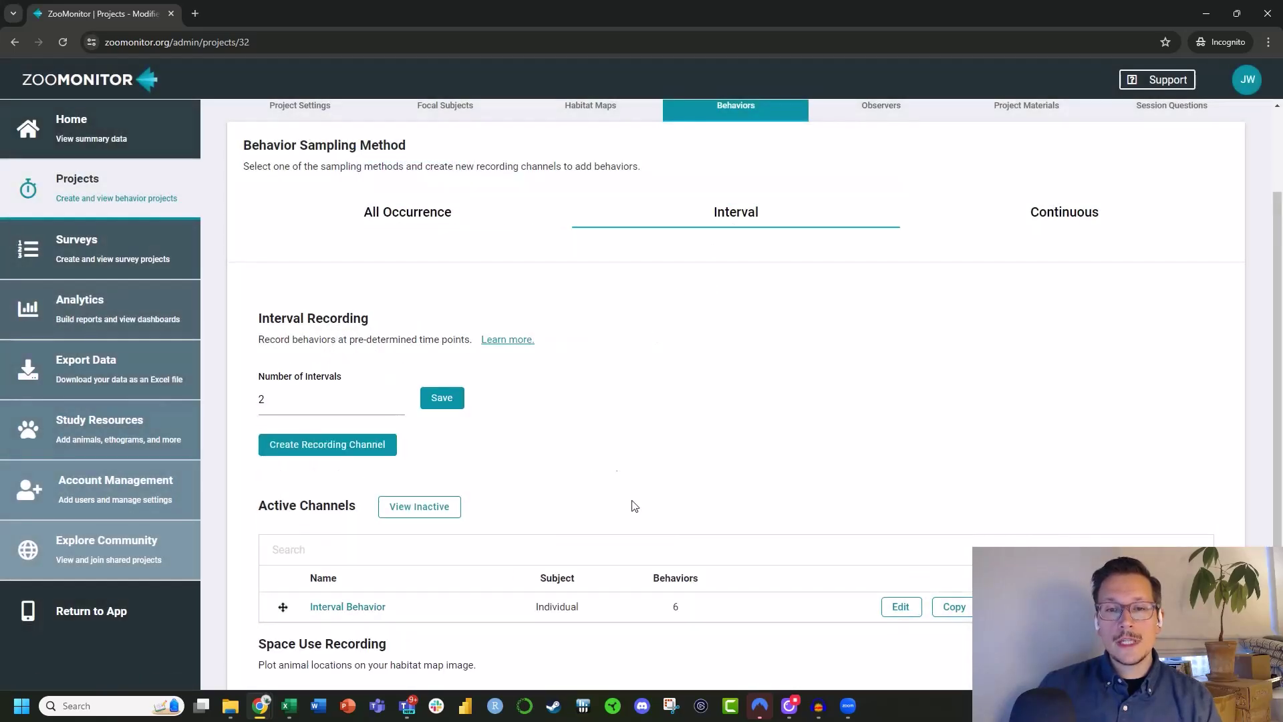
click(892, 609)
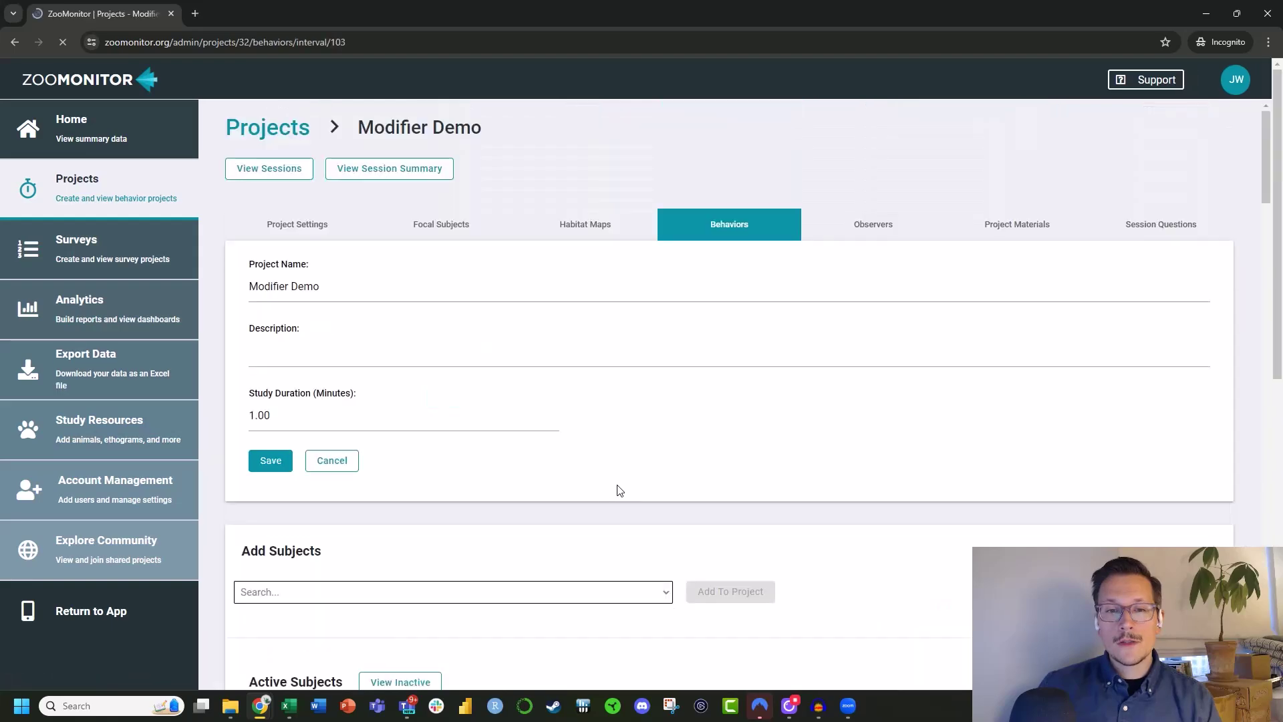
scroll(601, 501, down, 1)
click(902, 457)
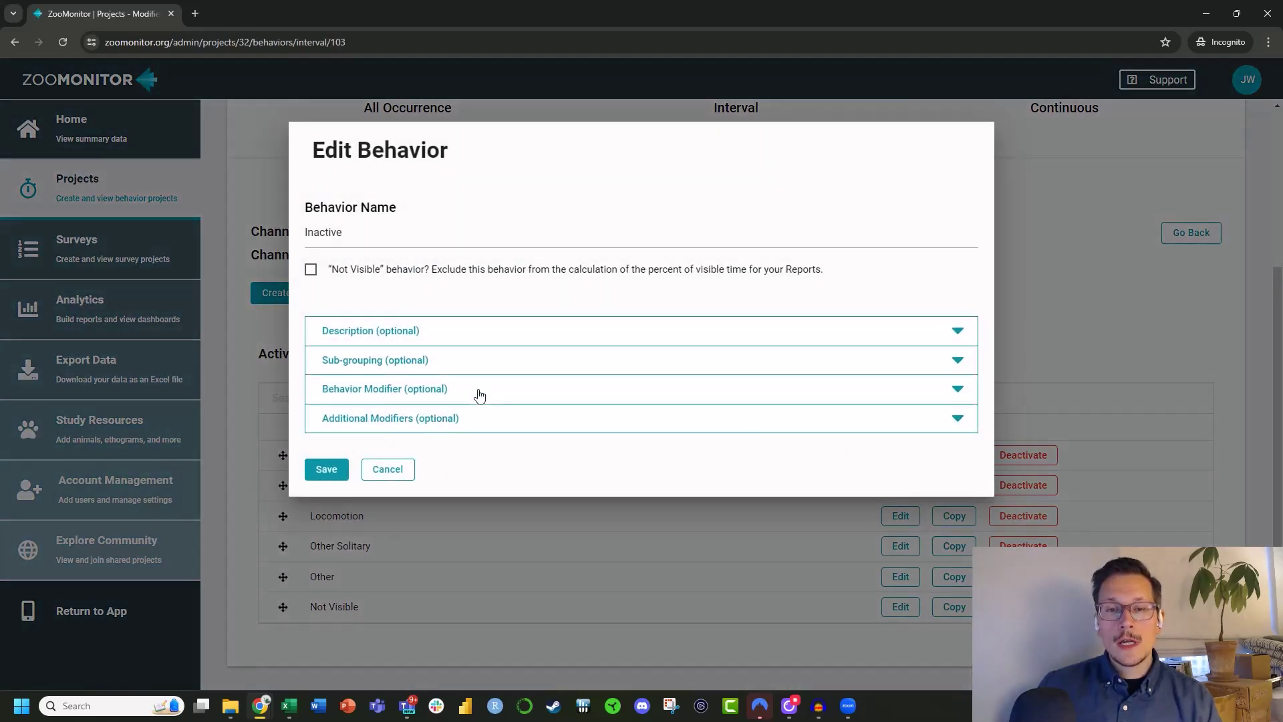
click(496, 426)
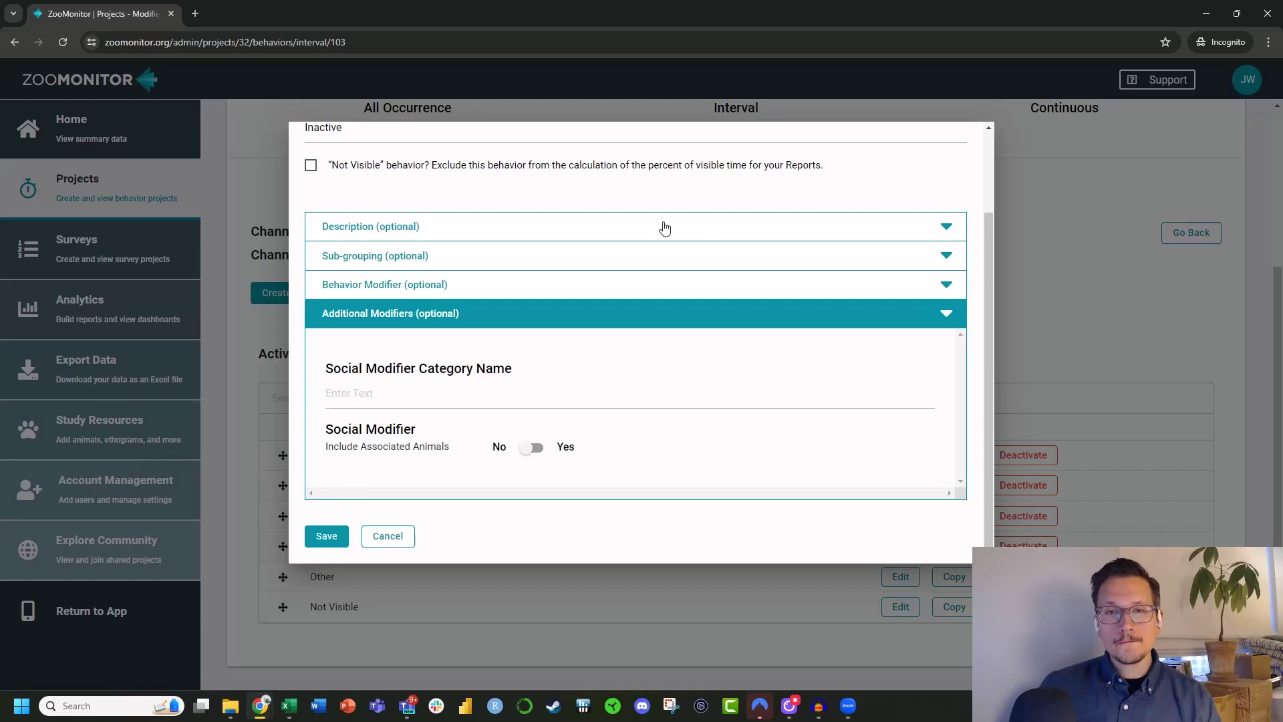
Step: Examine the Inactive behavior's three behavior modifier categories and their comma-separated values
click(496, 288)
scroll(443, 401, up, 1)
scroll(439, 387, up, 1)
scroll(430, 410, down, 2)
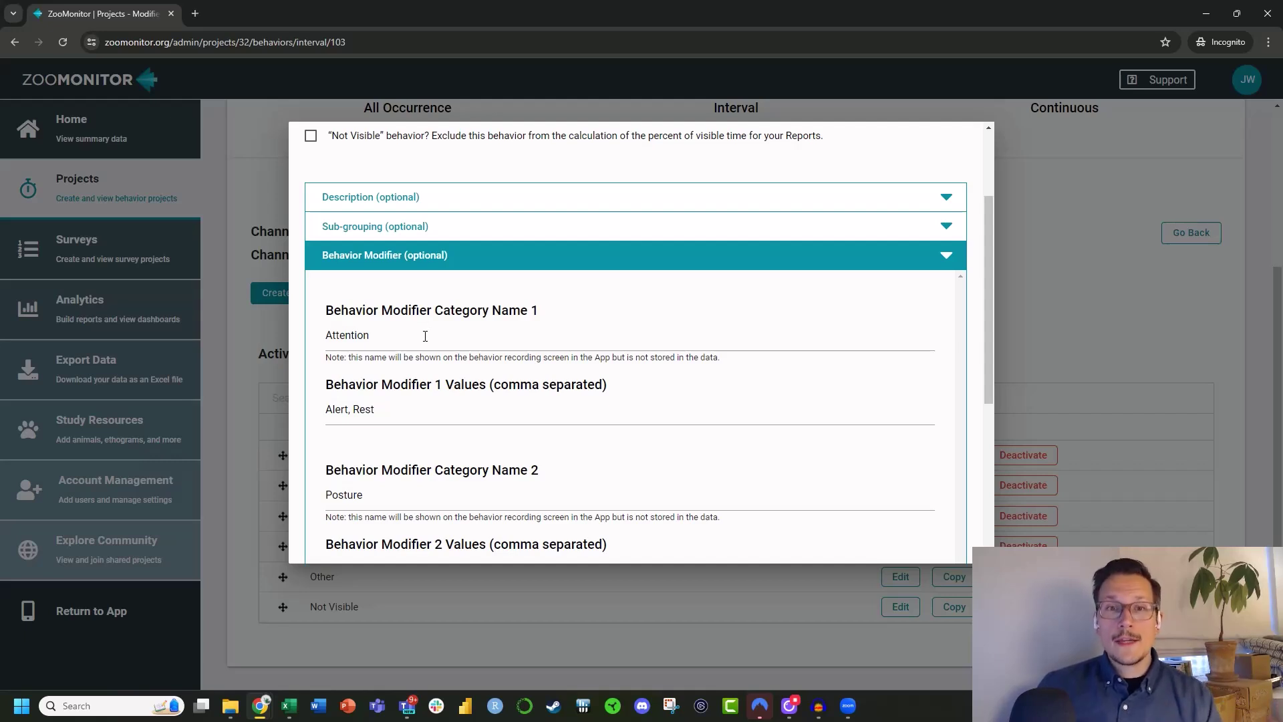
scroll(424, 338, down, 1)
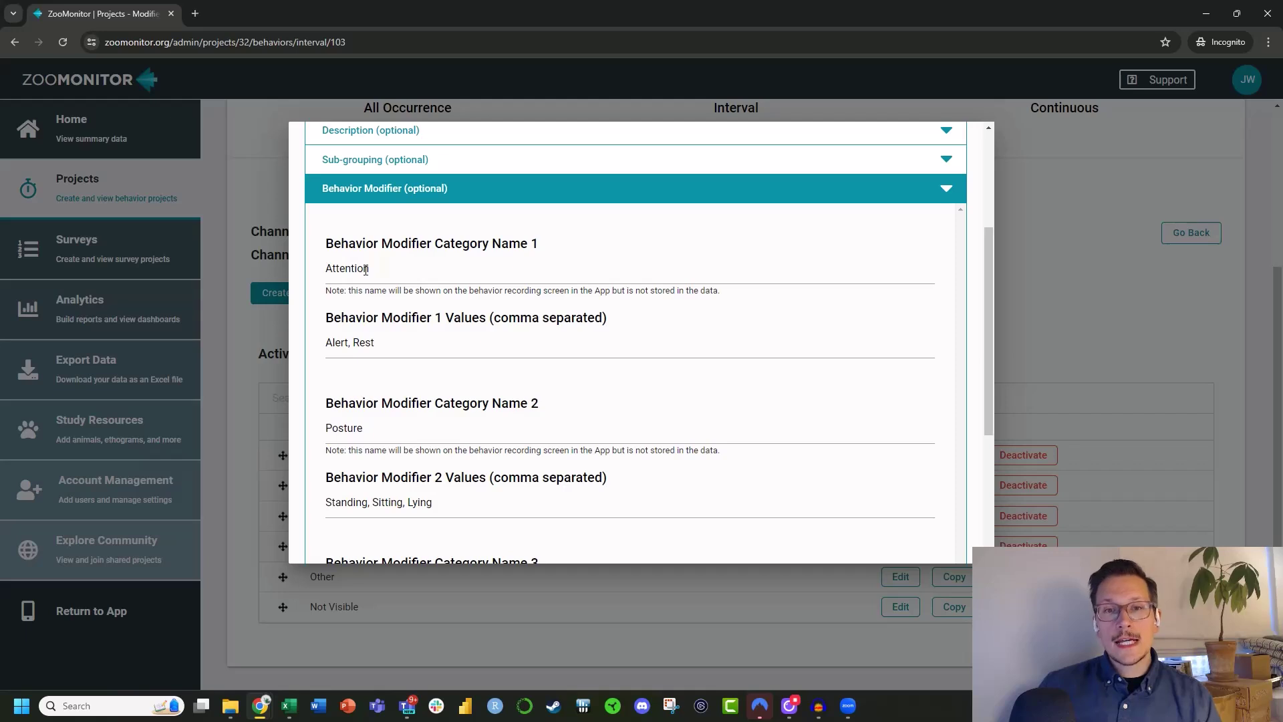
scroll(386, 331, down, 1)
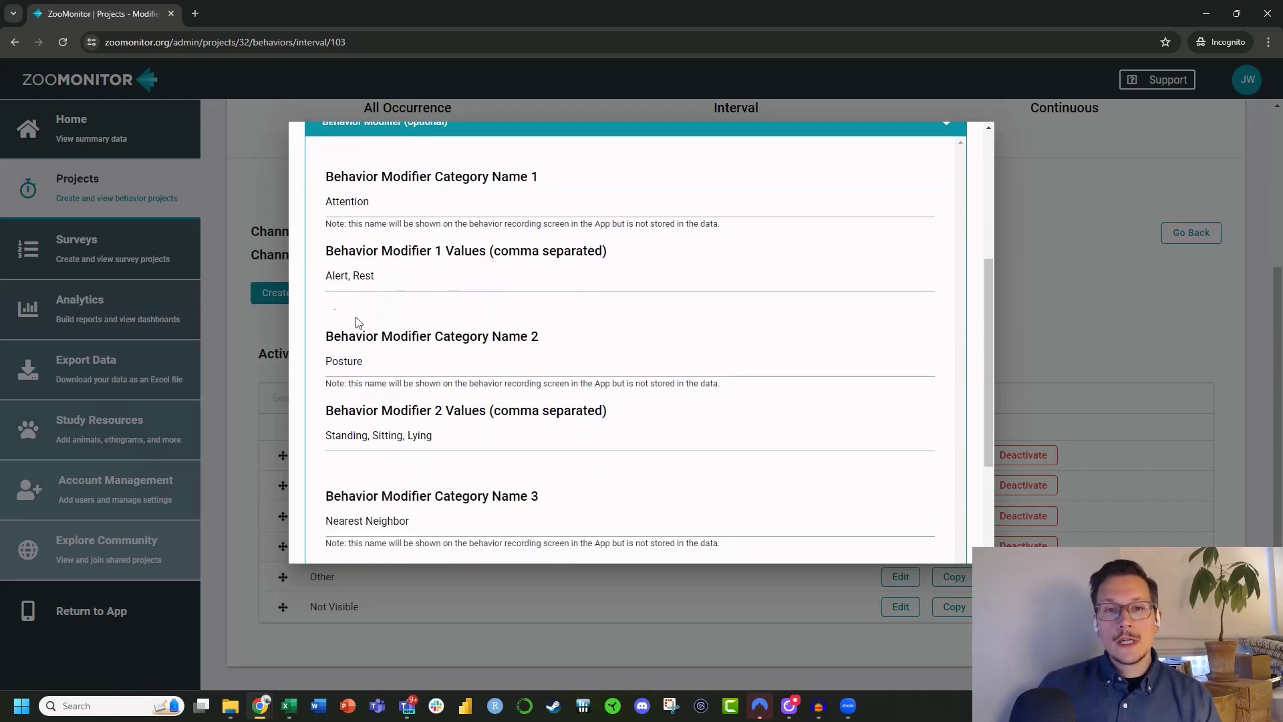
scroll(385, 303, down, 1)
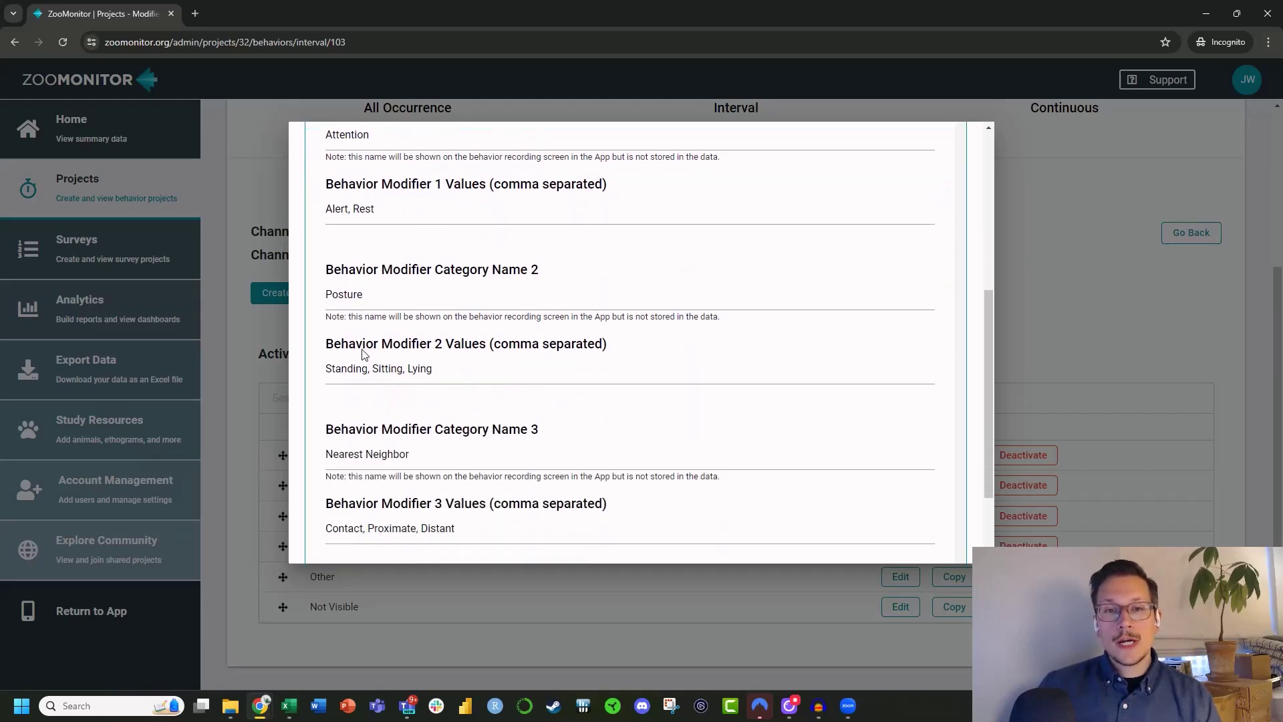
scroll(411, 368, down, 2)
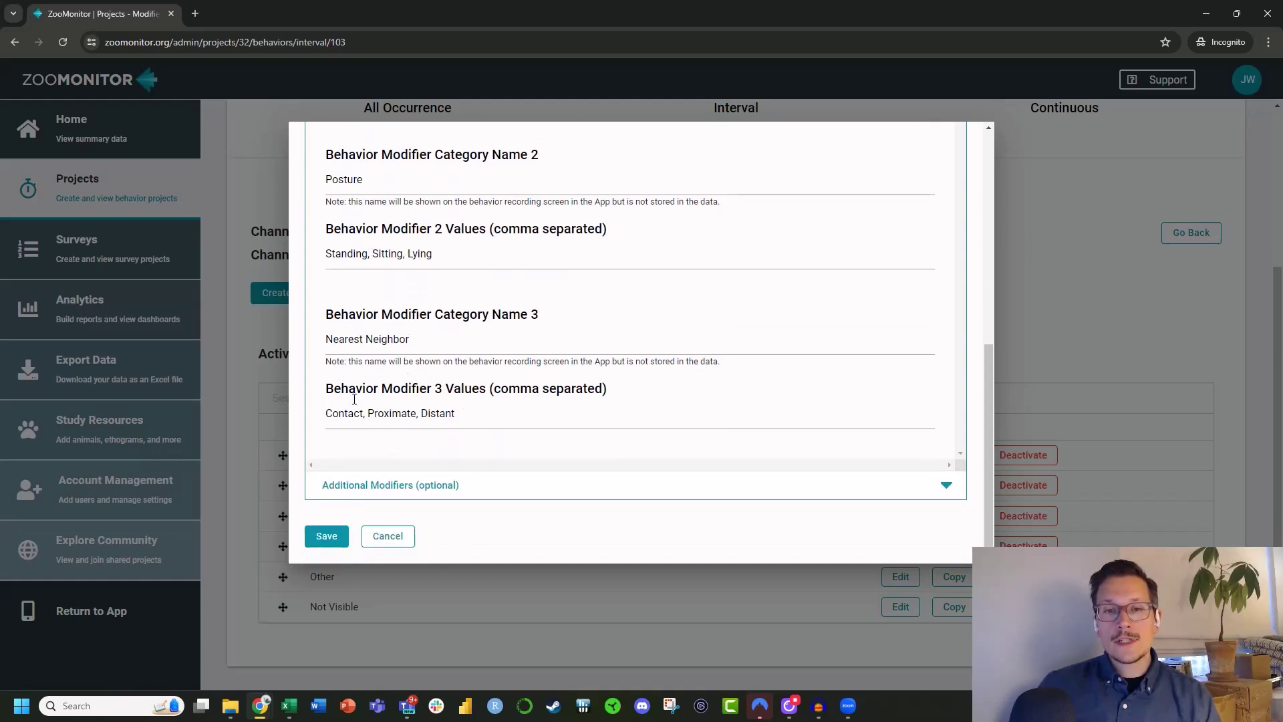
scroll(431, 400, up, 3)
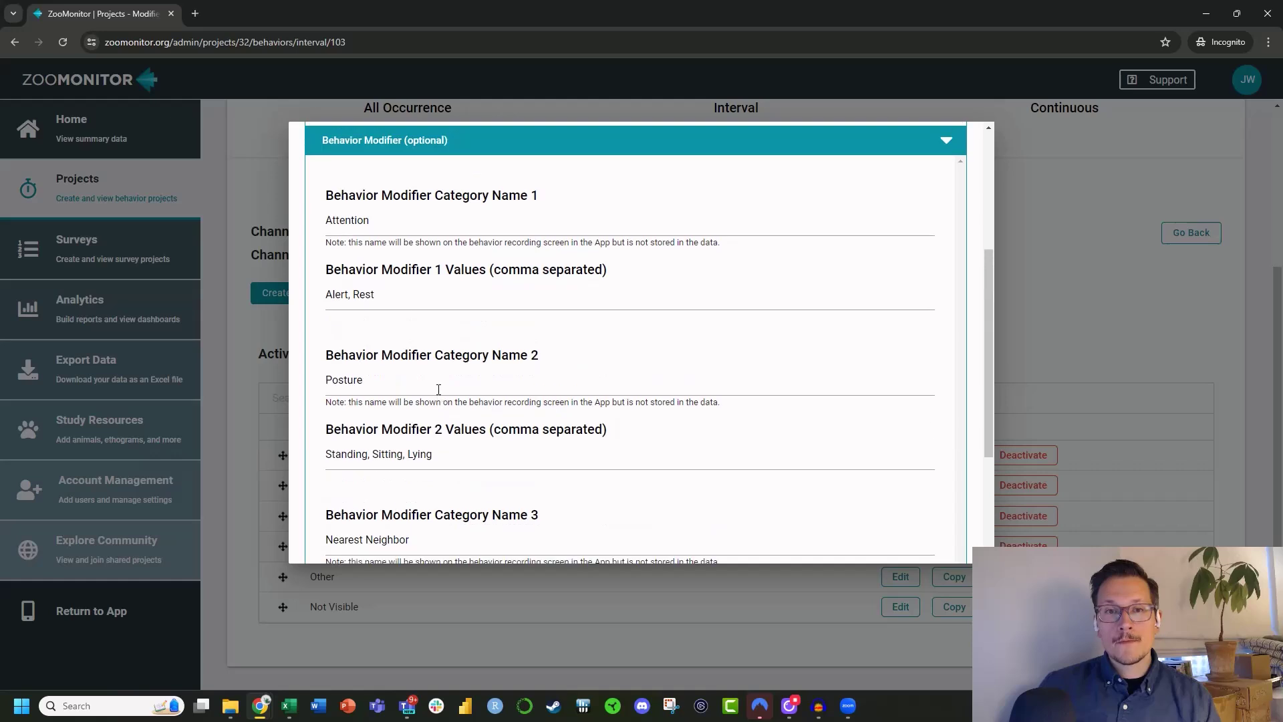
scroll(410, 311, up, 3)
scroll(381, 363, down, 2)
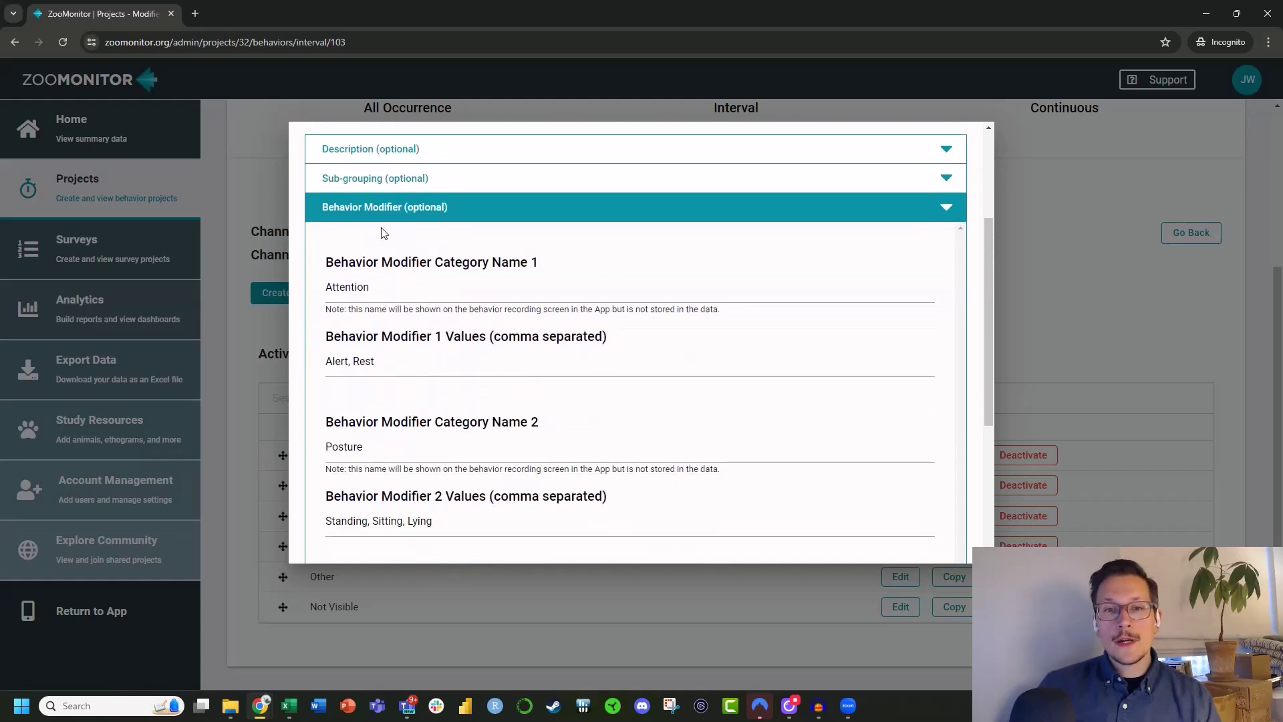
Step: Add "Day dreaming" as a third comma-separated value of the Inactive behavior's Attention modifier
click(396, 353)
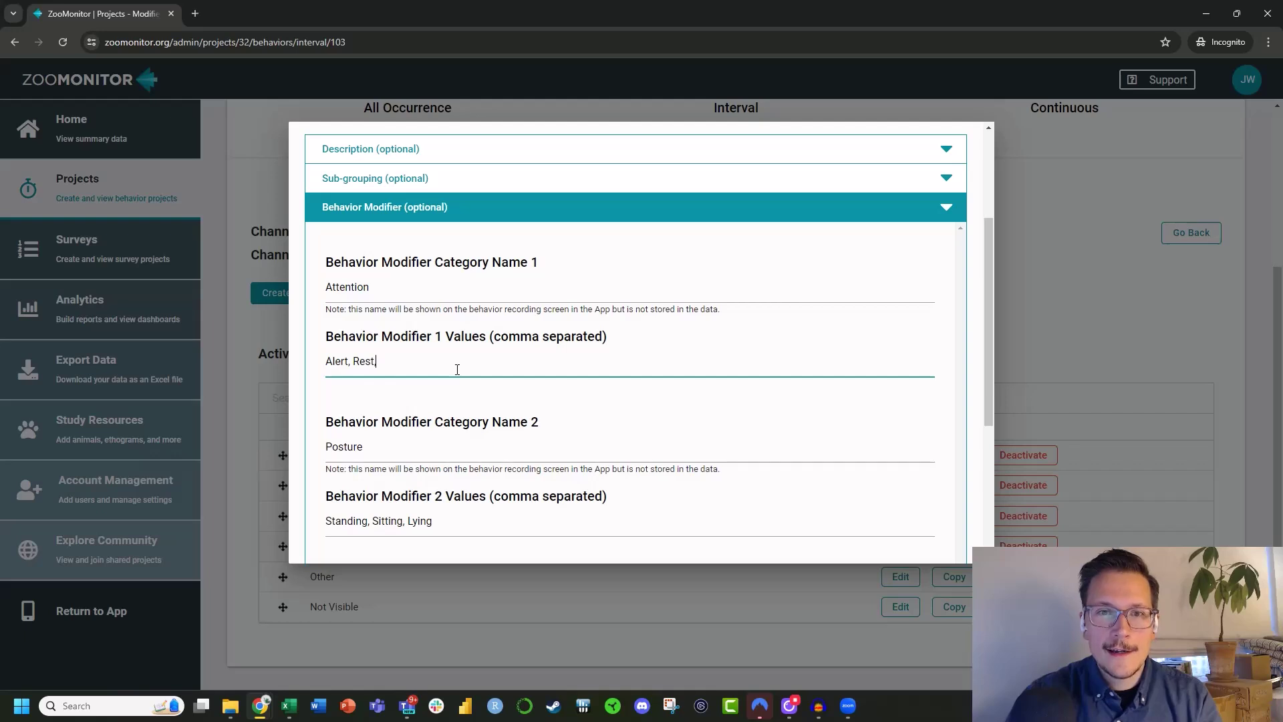
text(, Daydreaming)
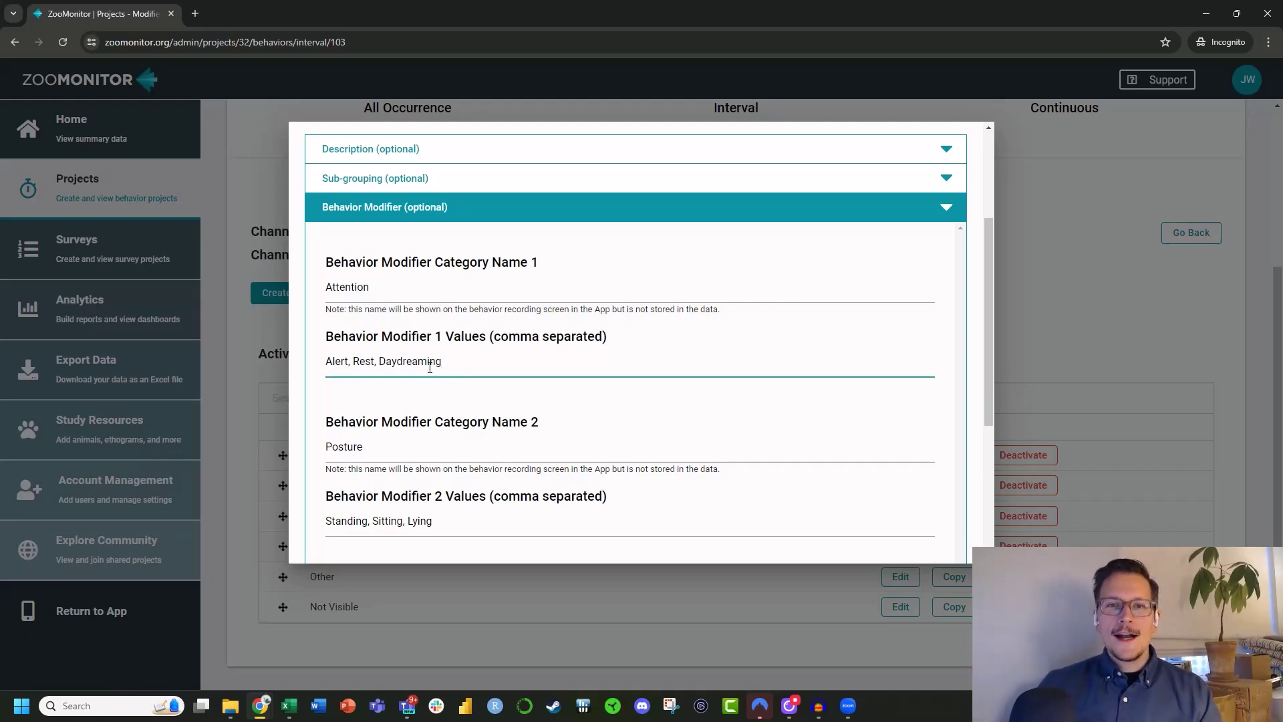
click(399, 360)
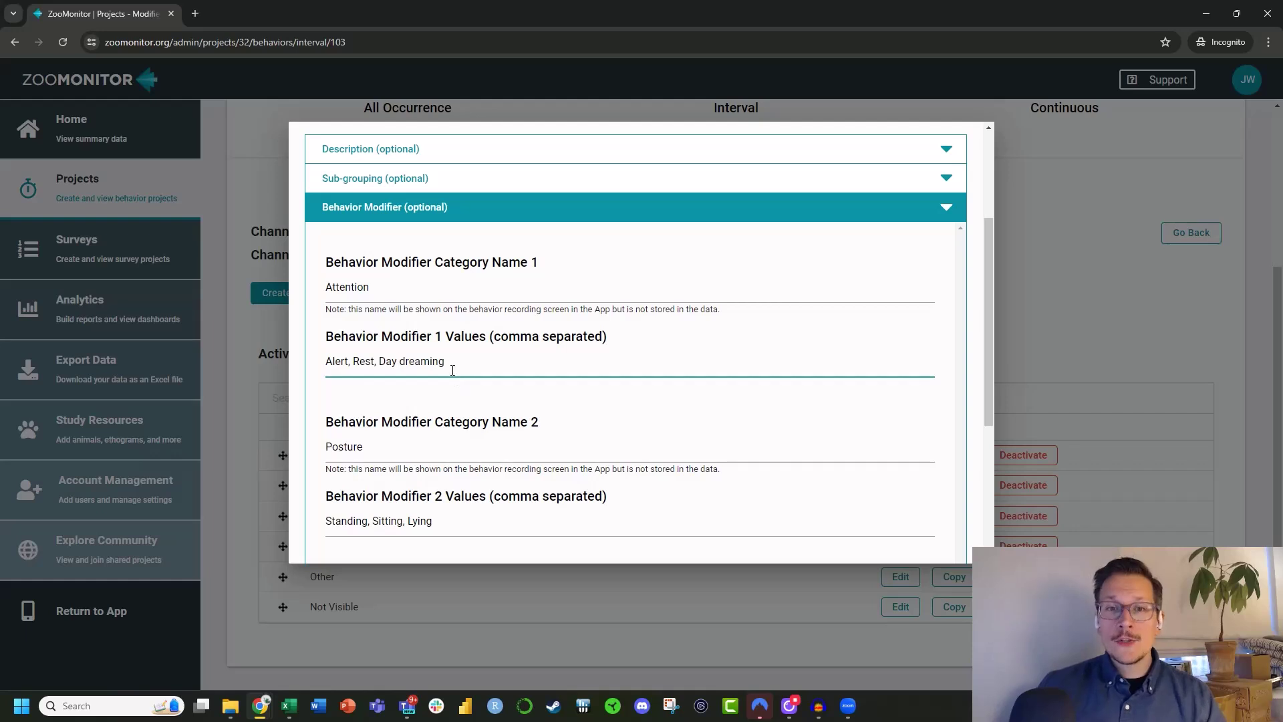
click(380, 361)
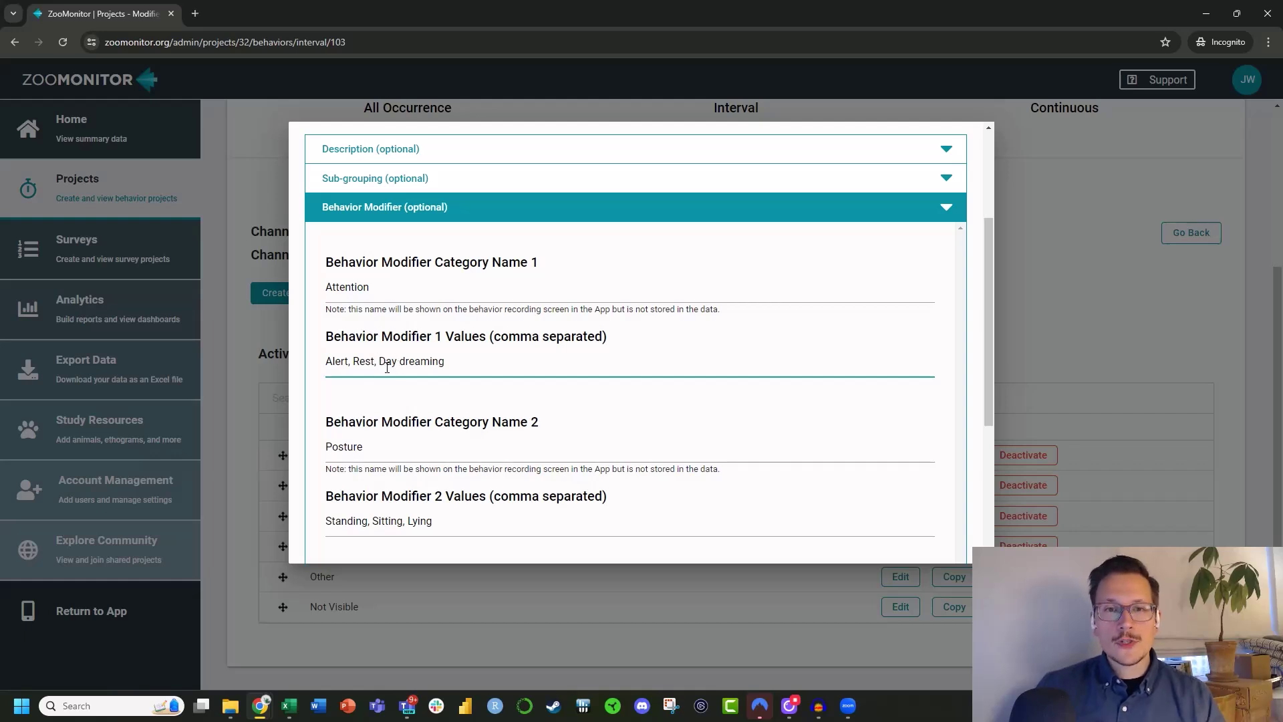
key(BackSpace)
key(BackSpace)
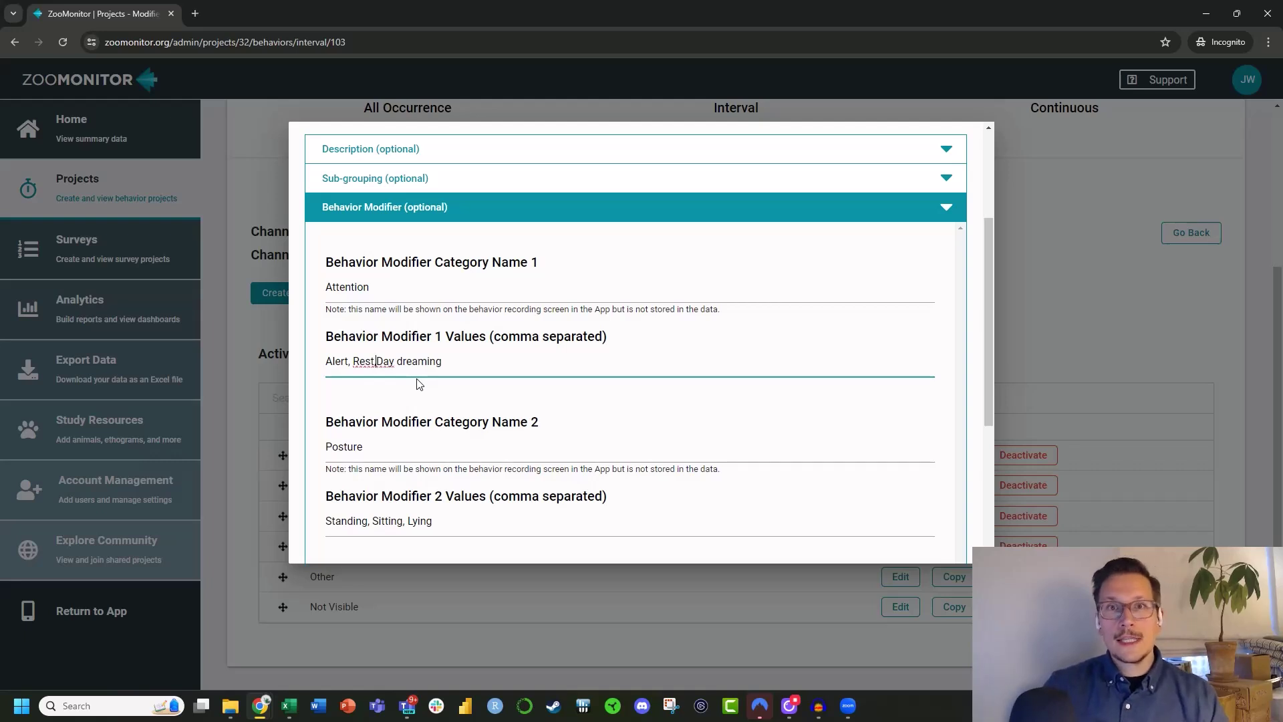
text(,)
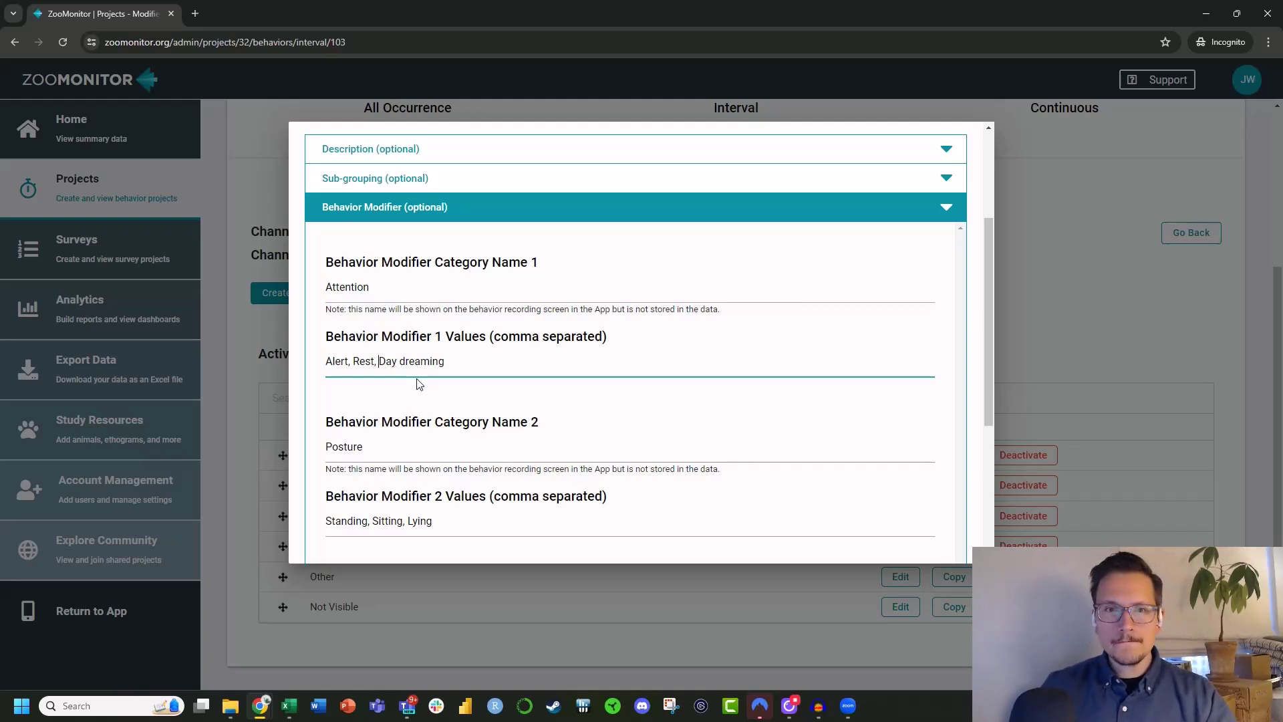
Step: Close the Inactive behavior without saving and view the Modifier Demo project's focal subjects
scroll(453, 360, down, 2)
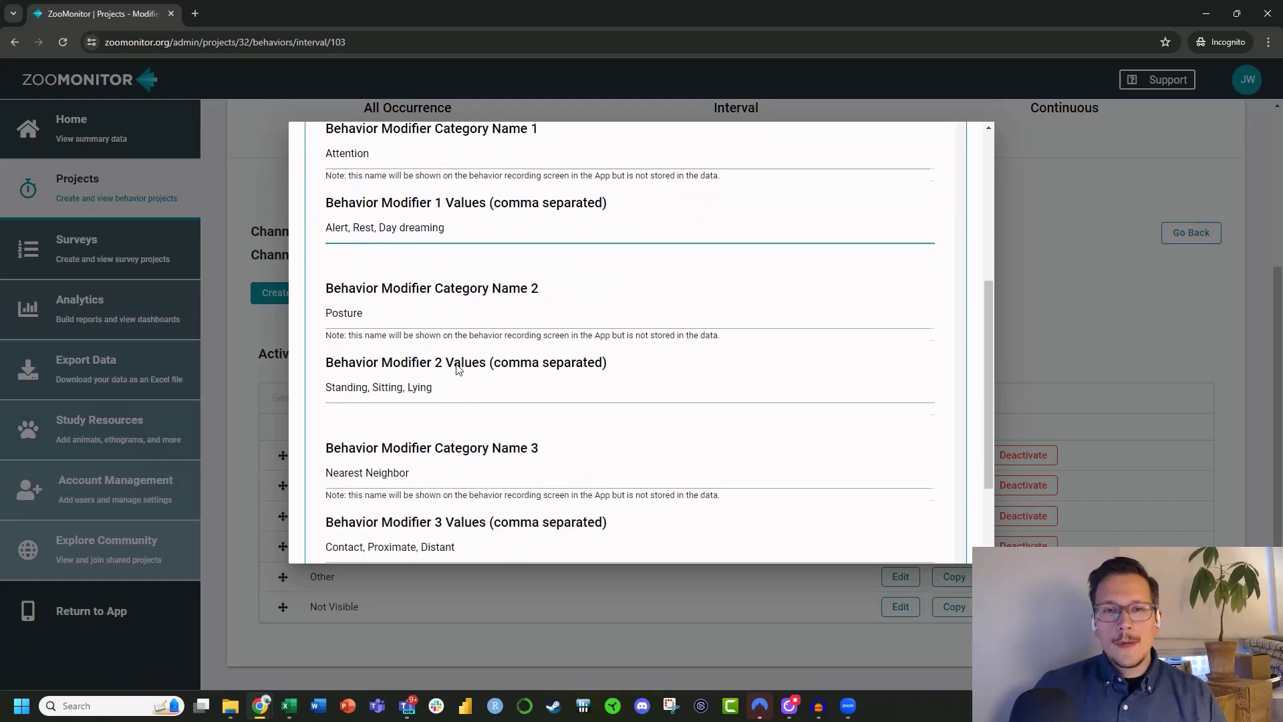
scroll(435, 334, up, 1)
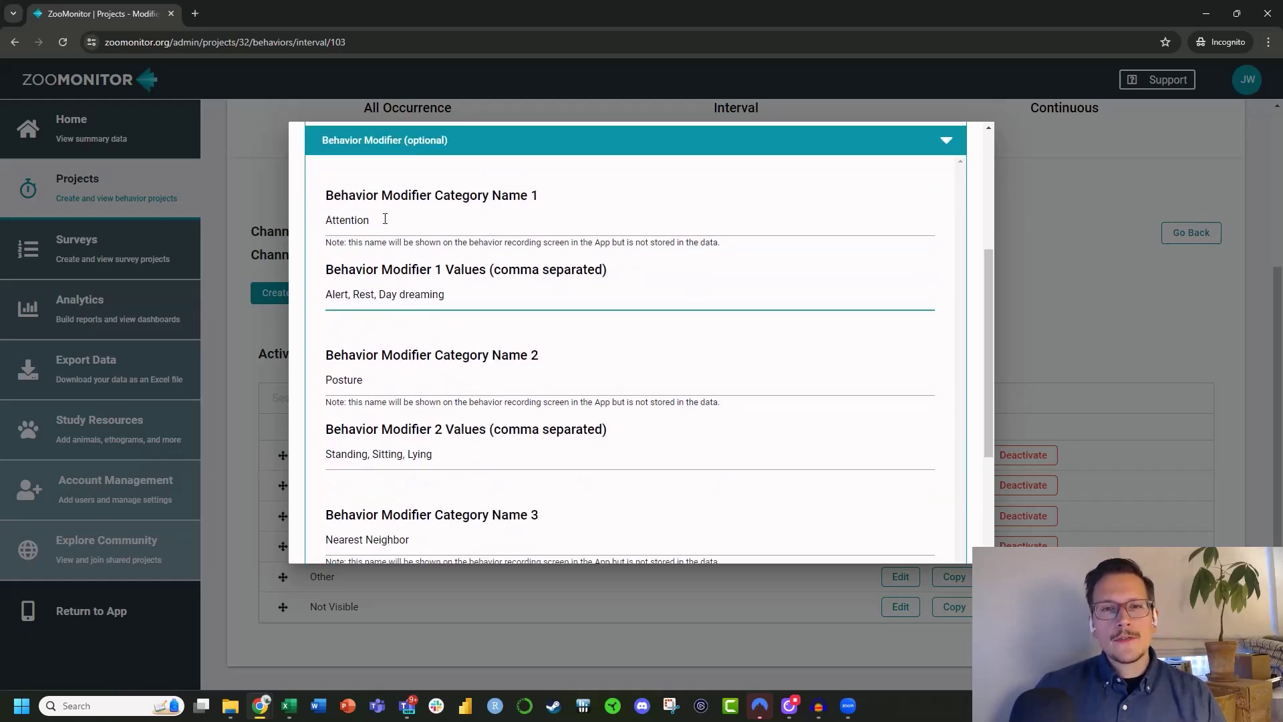
scroll(376, 364, down, 1)
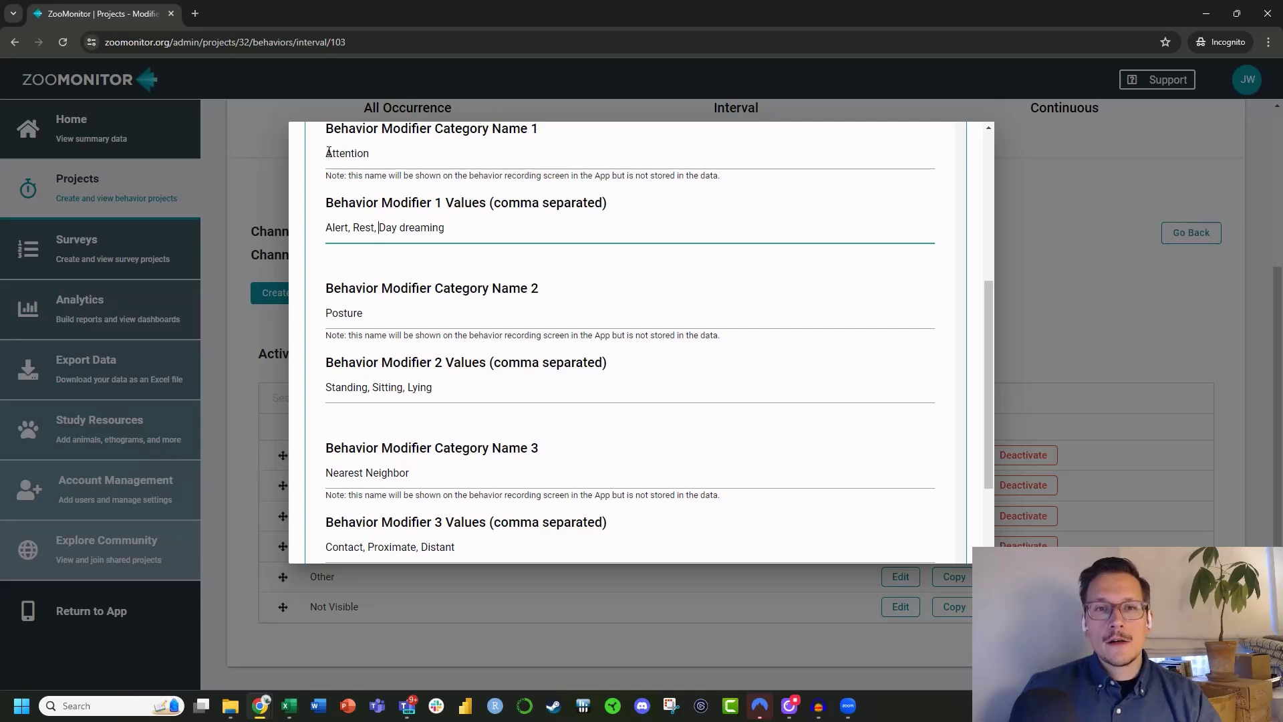
scroll(421, 427, down, 2)
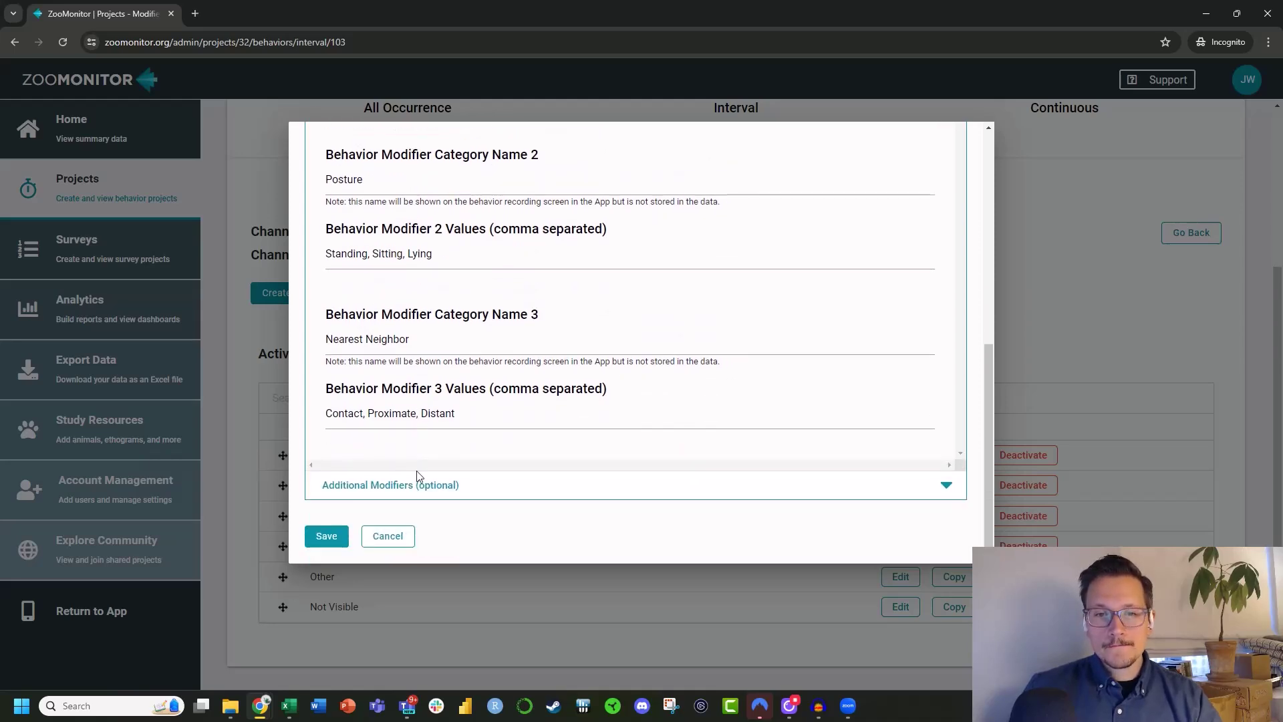
click(398, 539)
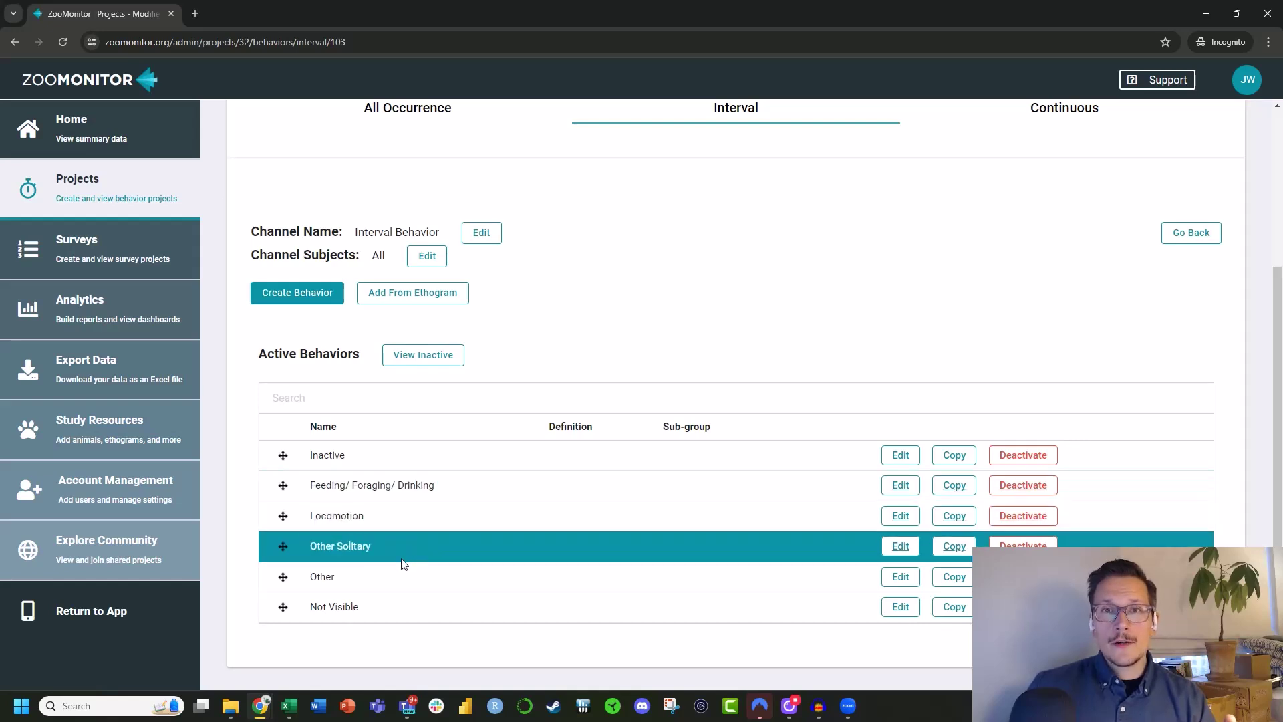
scroll(400, 559, up, 3)
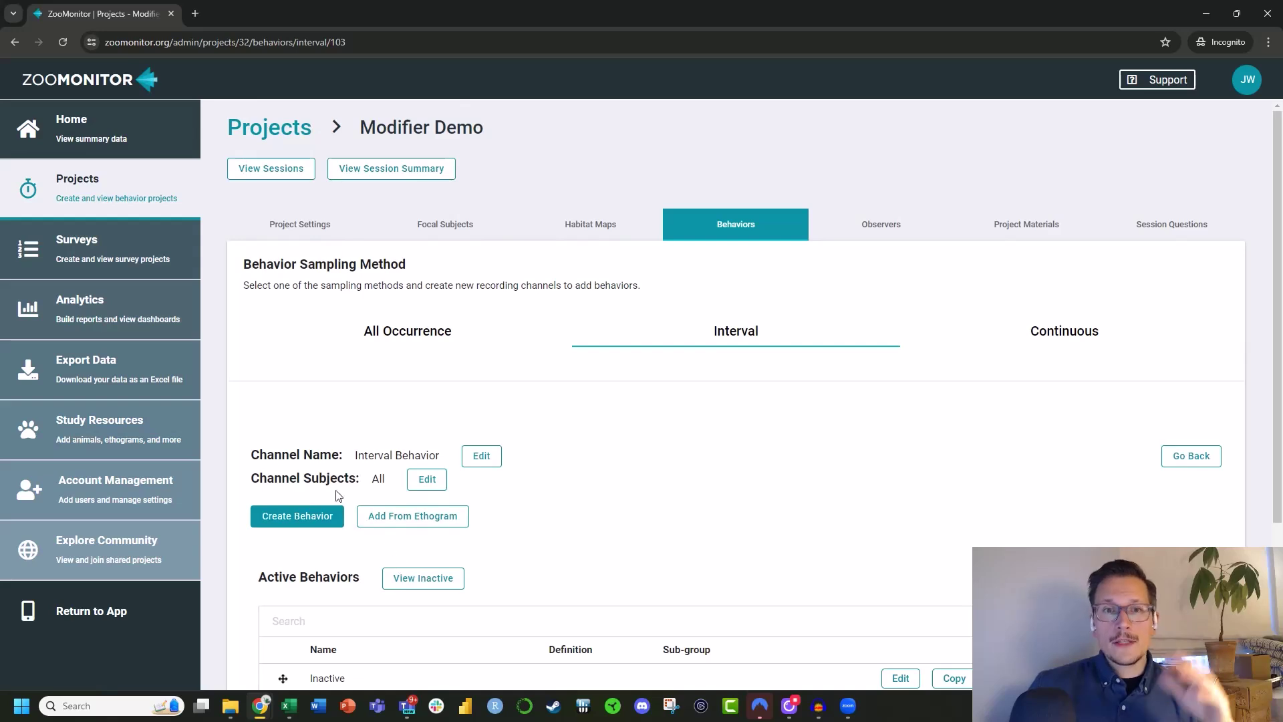
click(448, 225)
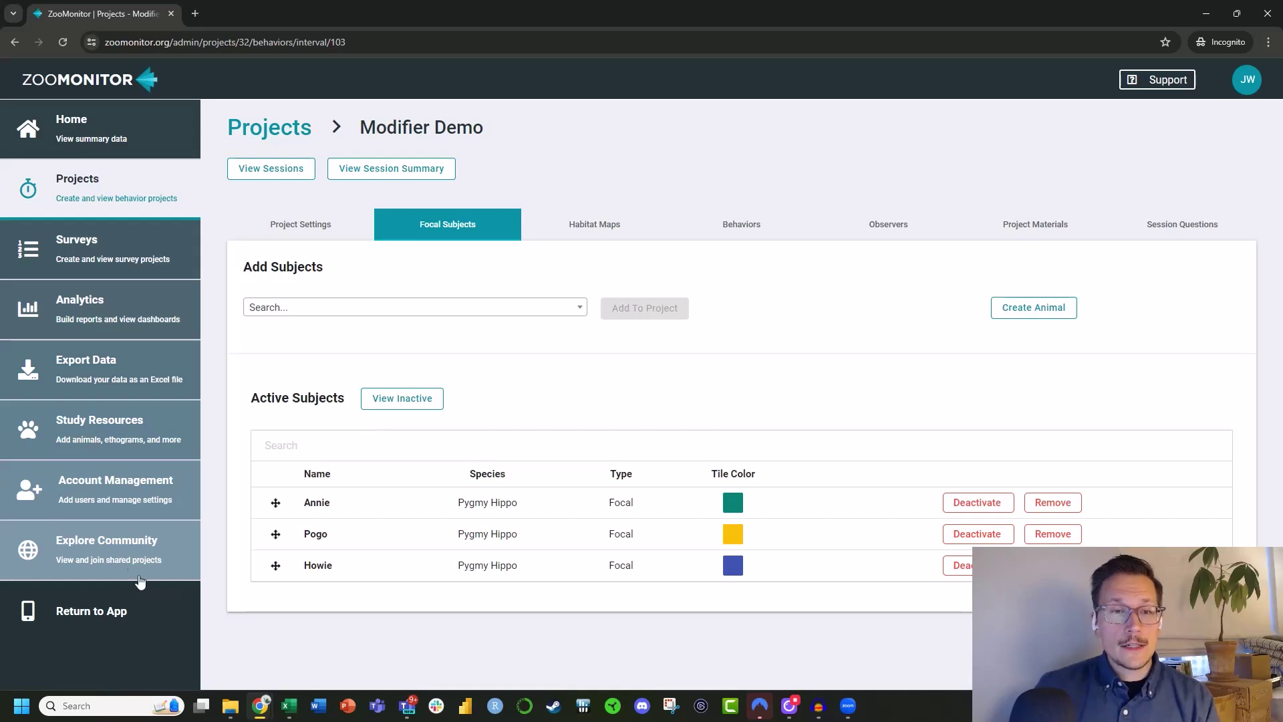
Step: Return to the recording app under the signed-in observer and open African Penguin - Demo Project
click(91, 612)
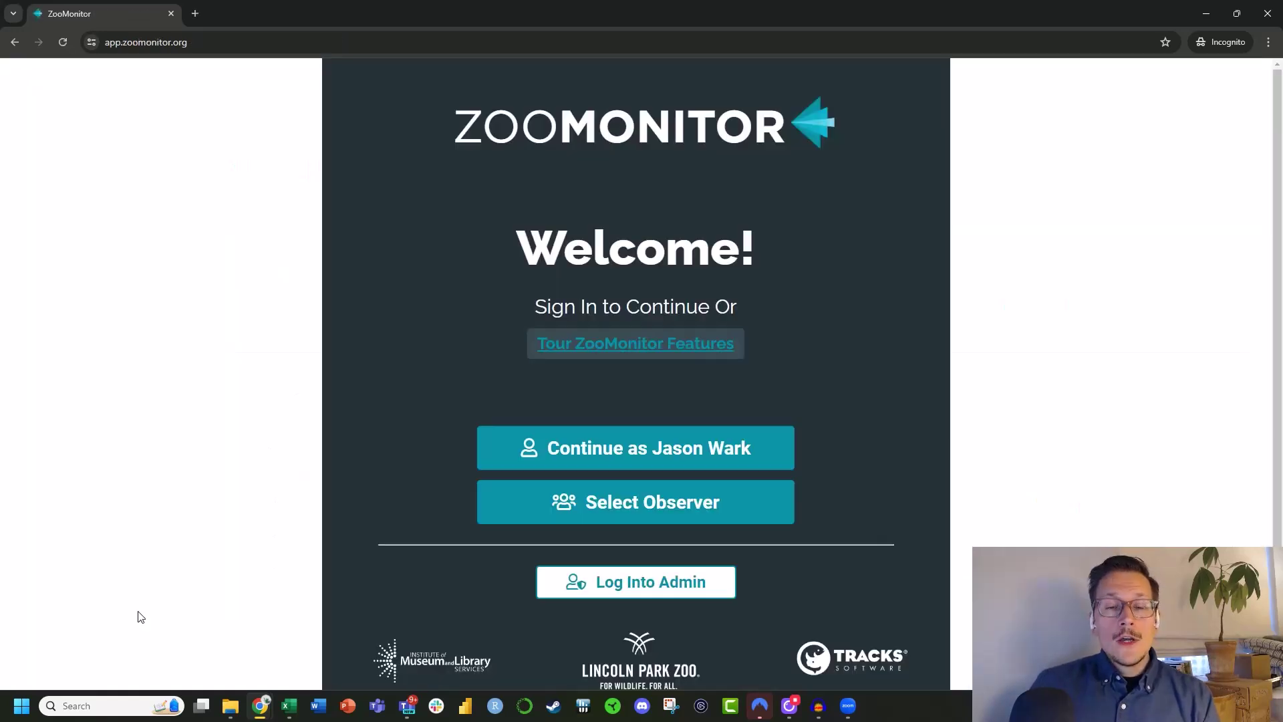
click(634, 453)
click(428, 314)
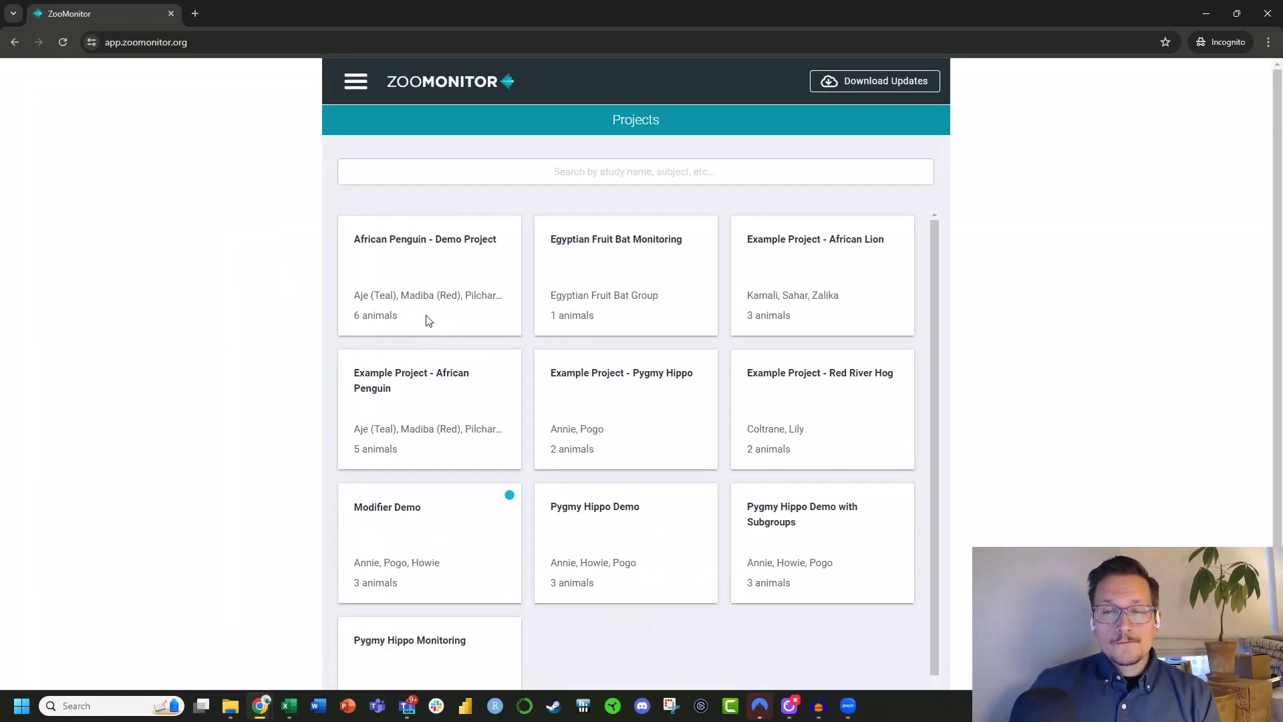
click(430, 243)
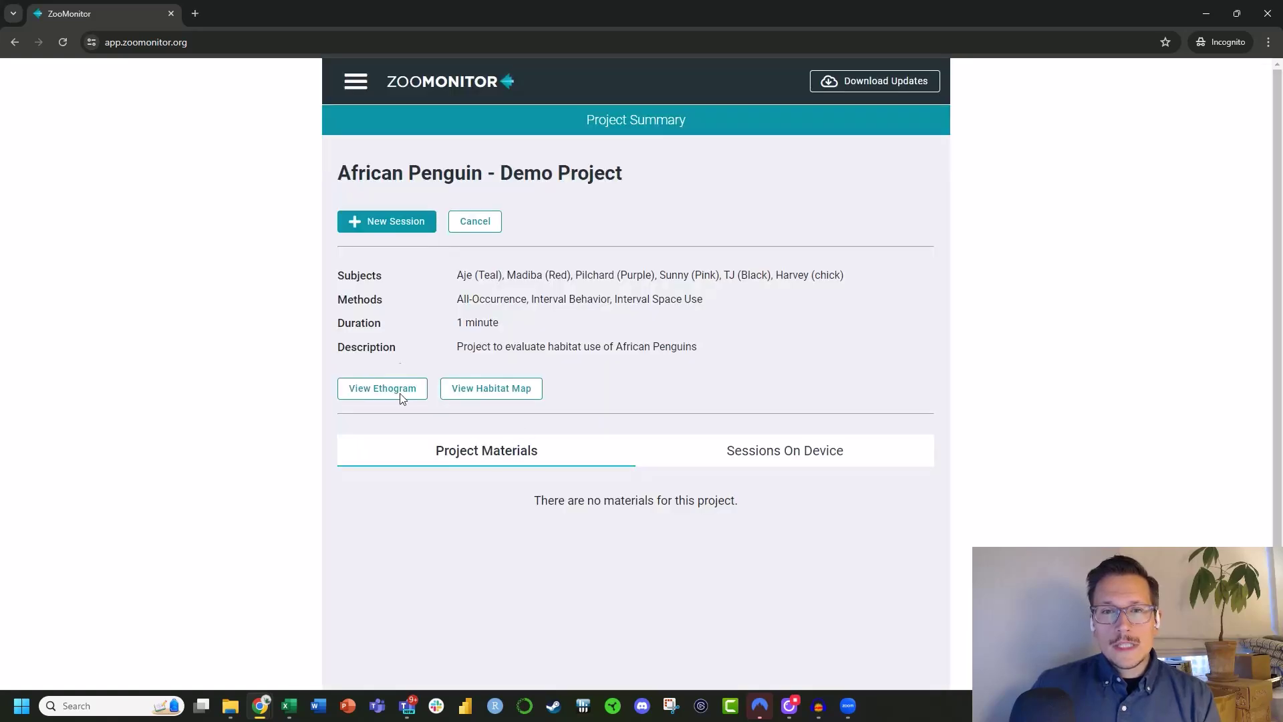
Step: Create a new session with only Aje (Teal) selected as the focal subject
click(413, 227)
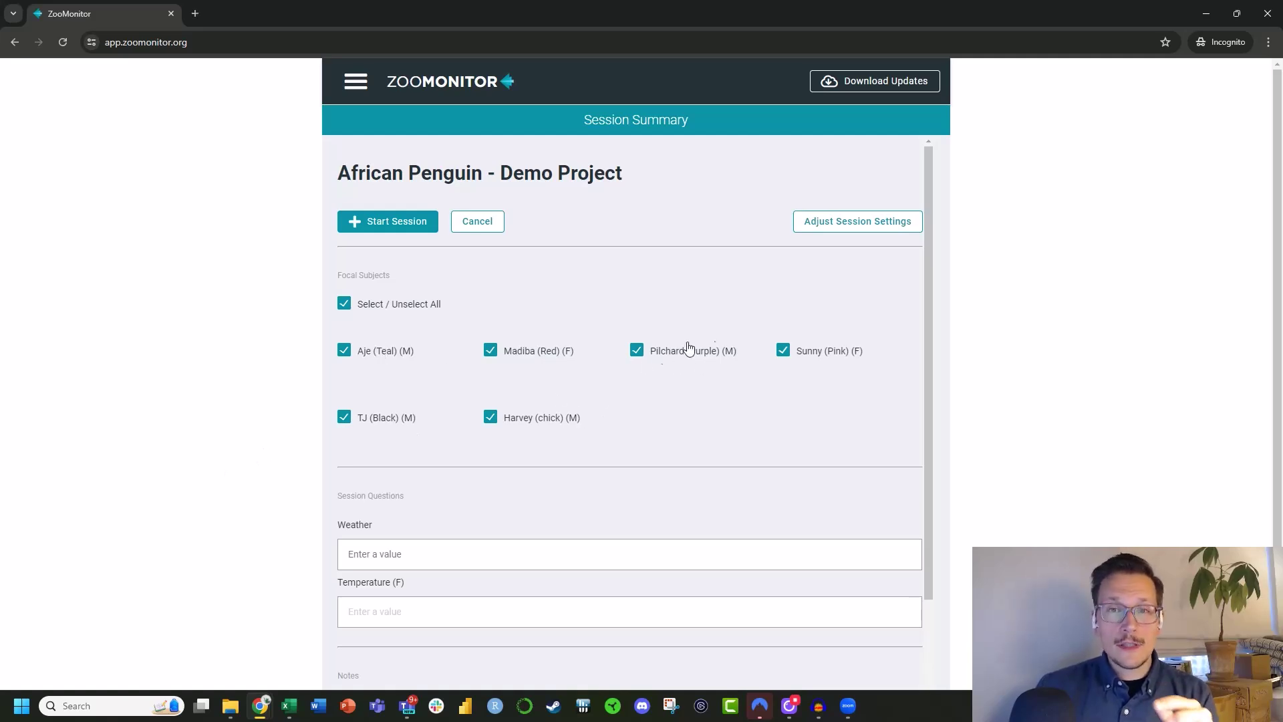
click(418, 304)
click(383, 352)
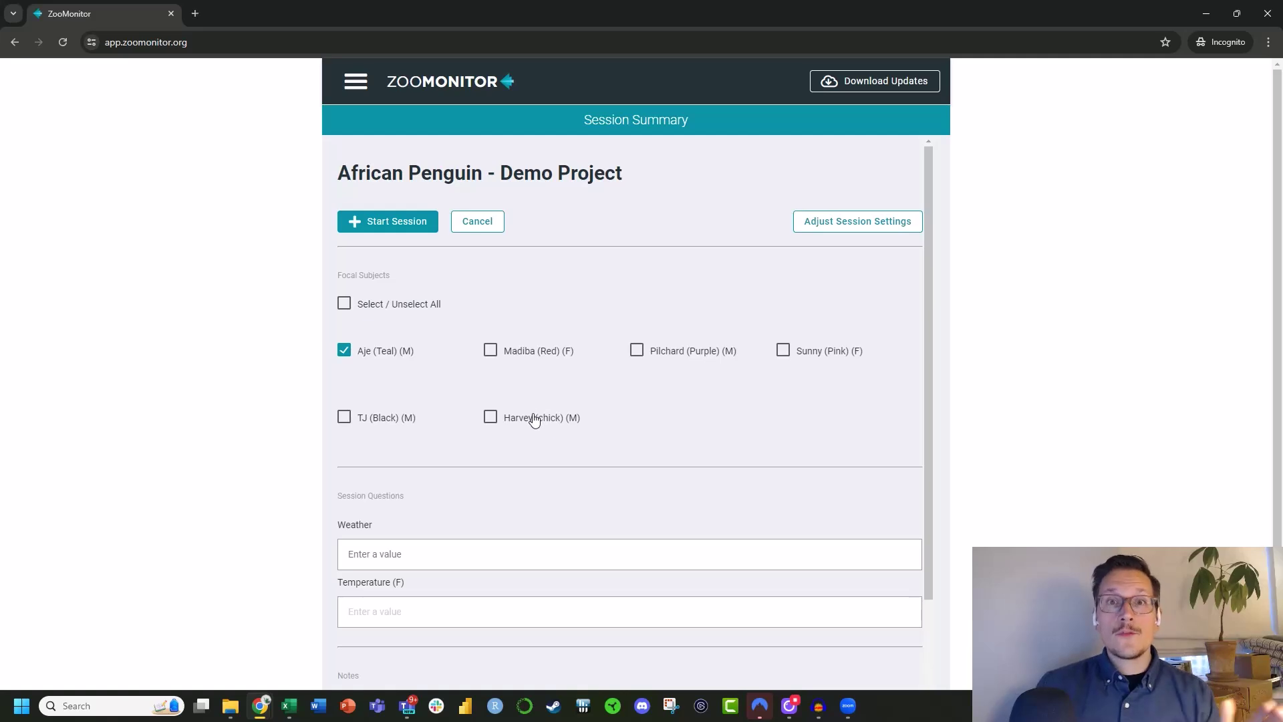
Step: Limit the session's social group to Aje (Teal), Madiba (Red) and Pilchard (Purple) in the session settings
click(849, 226)
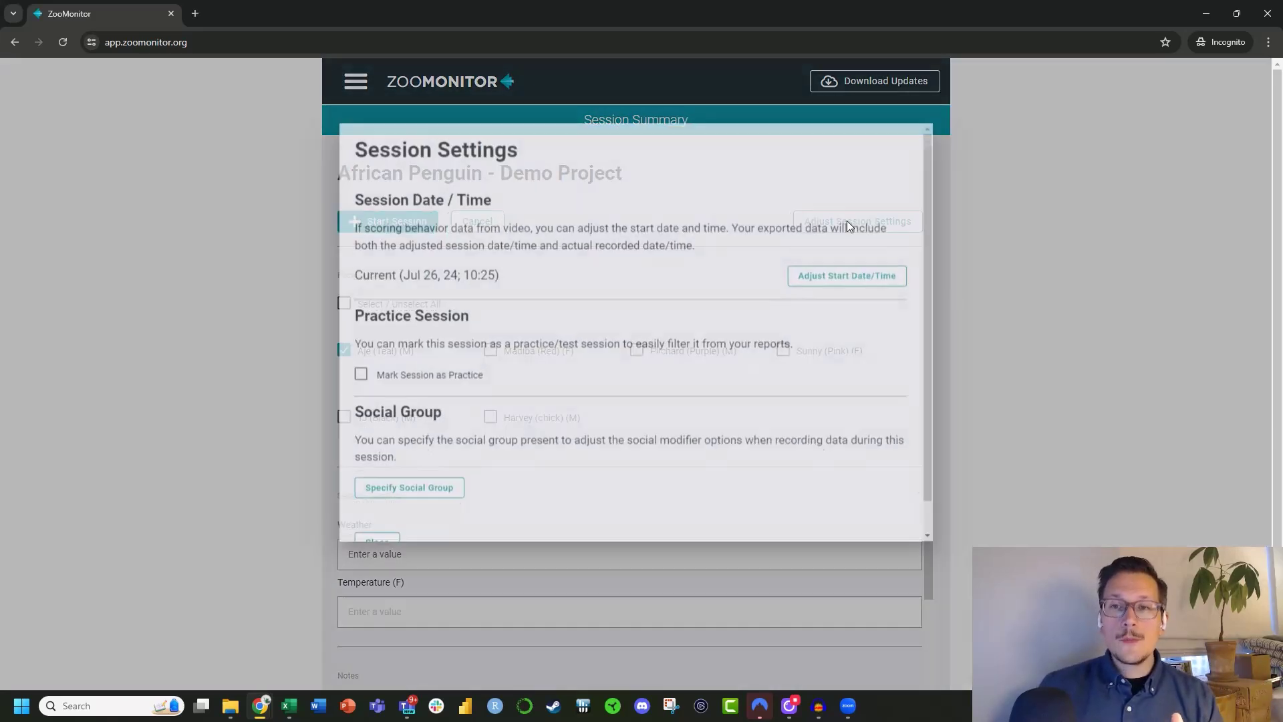
scroll(543, 383, down, 1)
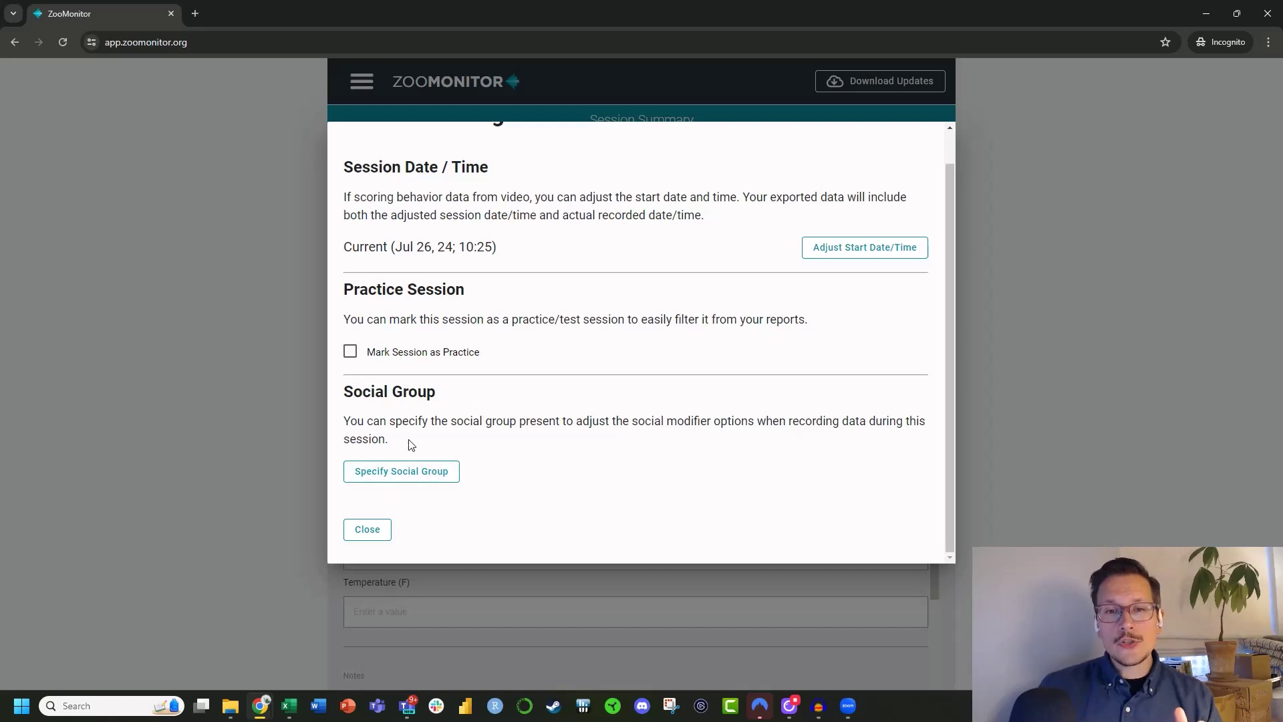
click(424, 478)
scroll(518, 438, down, 3)
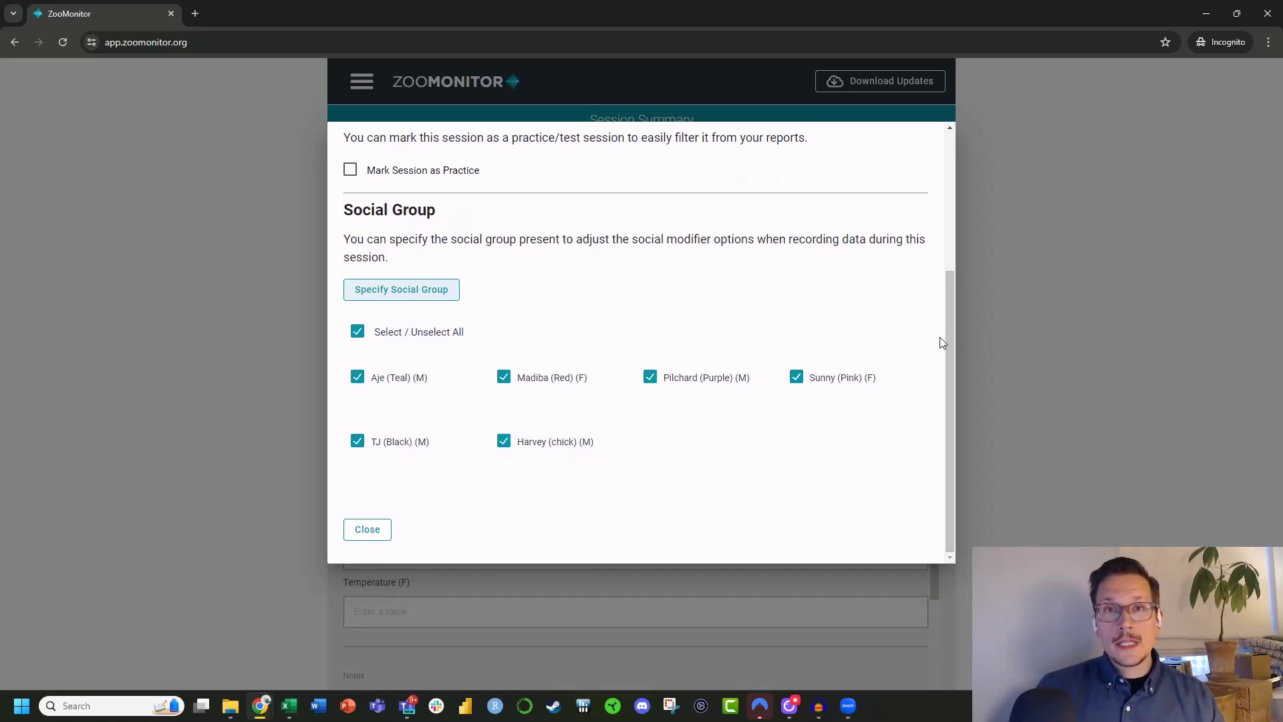
click(416, 334)
click(401, 379)
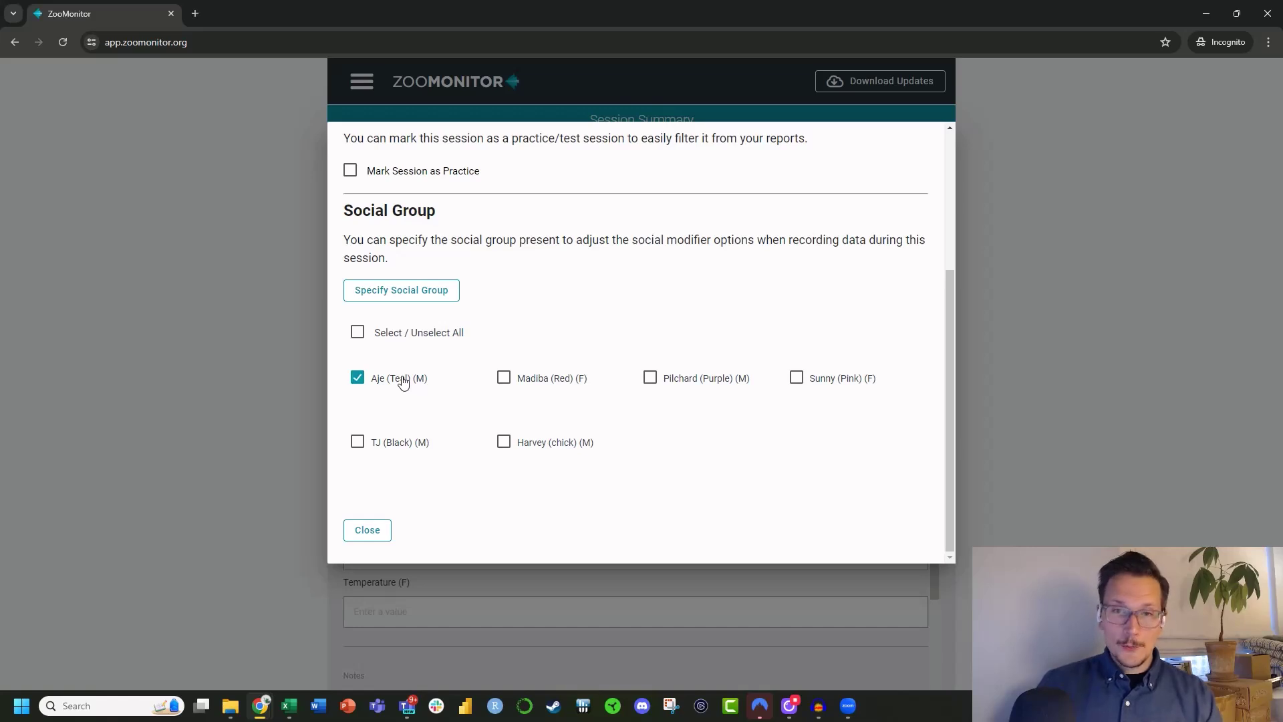
click(562, 379)
click(653, 379)
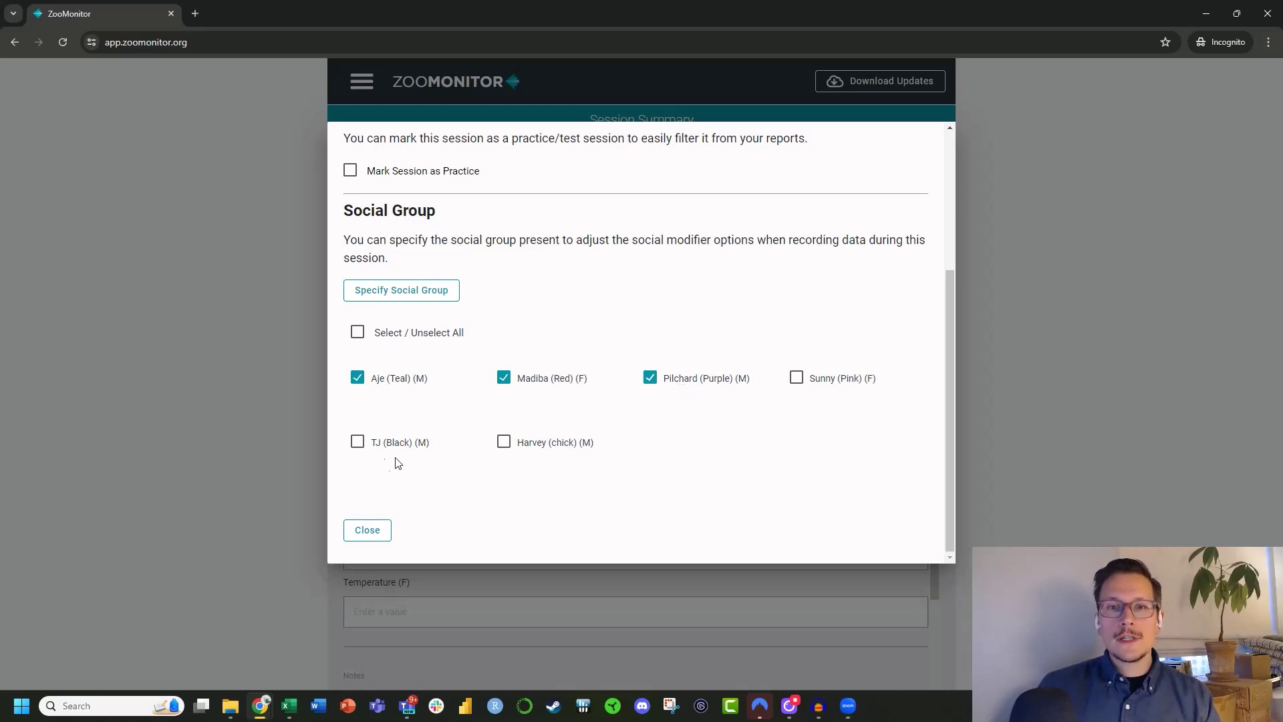
click(367, 533)
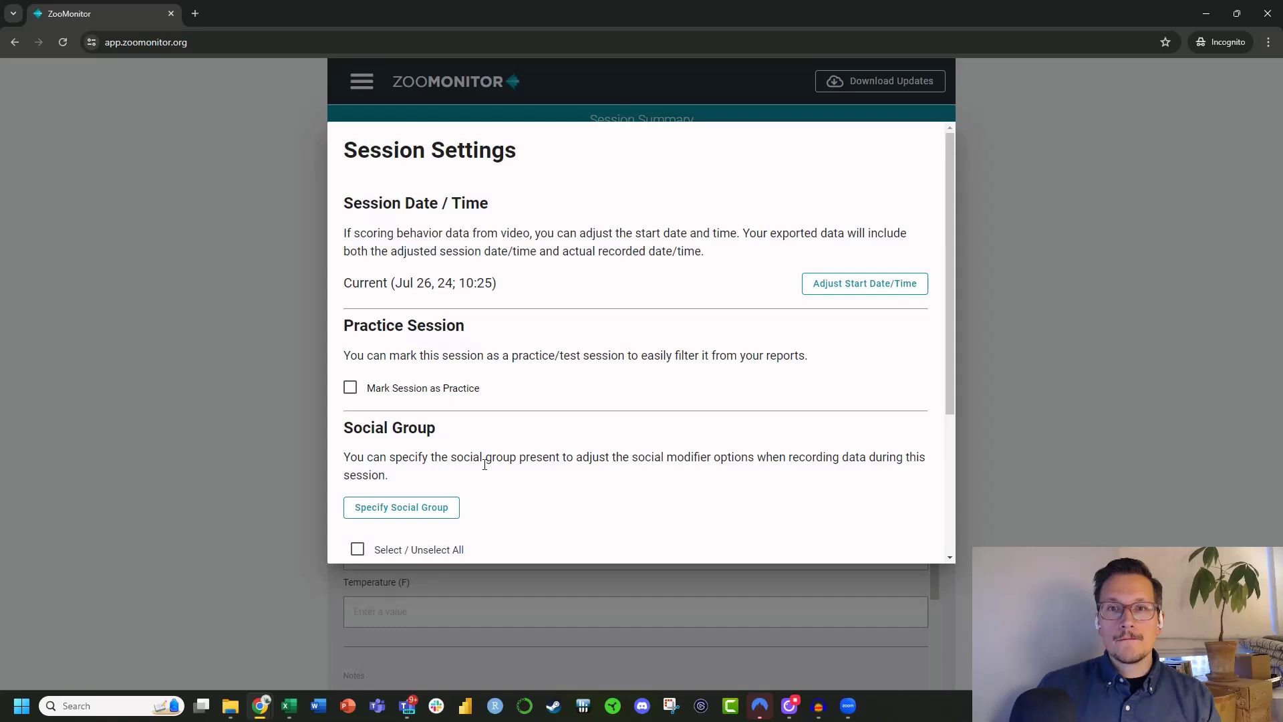
scroll(484, 464, down, 3)
click(386, 533)
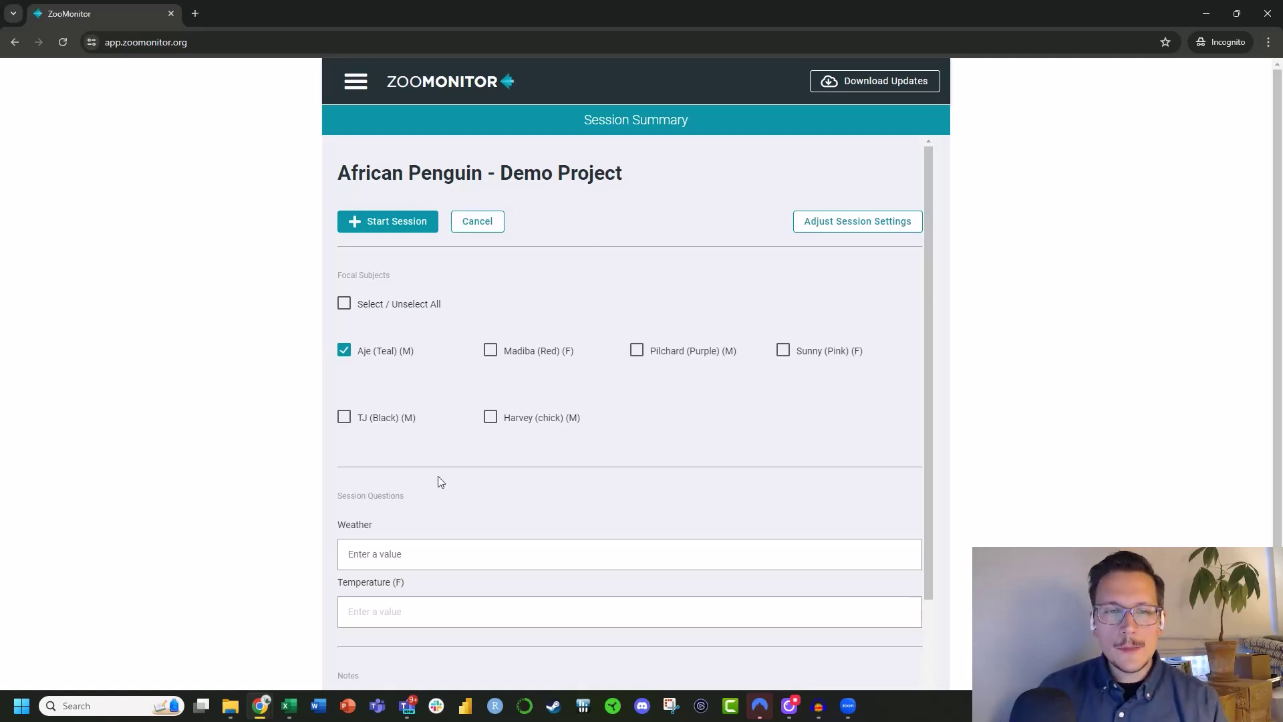
Step: Switch to the Data Export workbook in Excel, maximize it and view the first columns of the Raw Data sheet
click(288, 707)
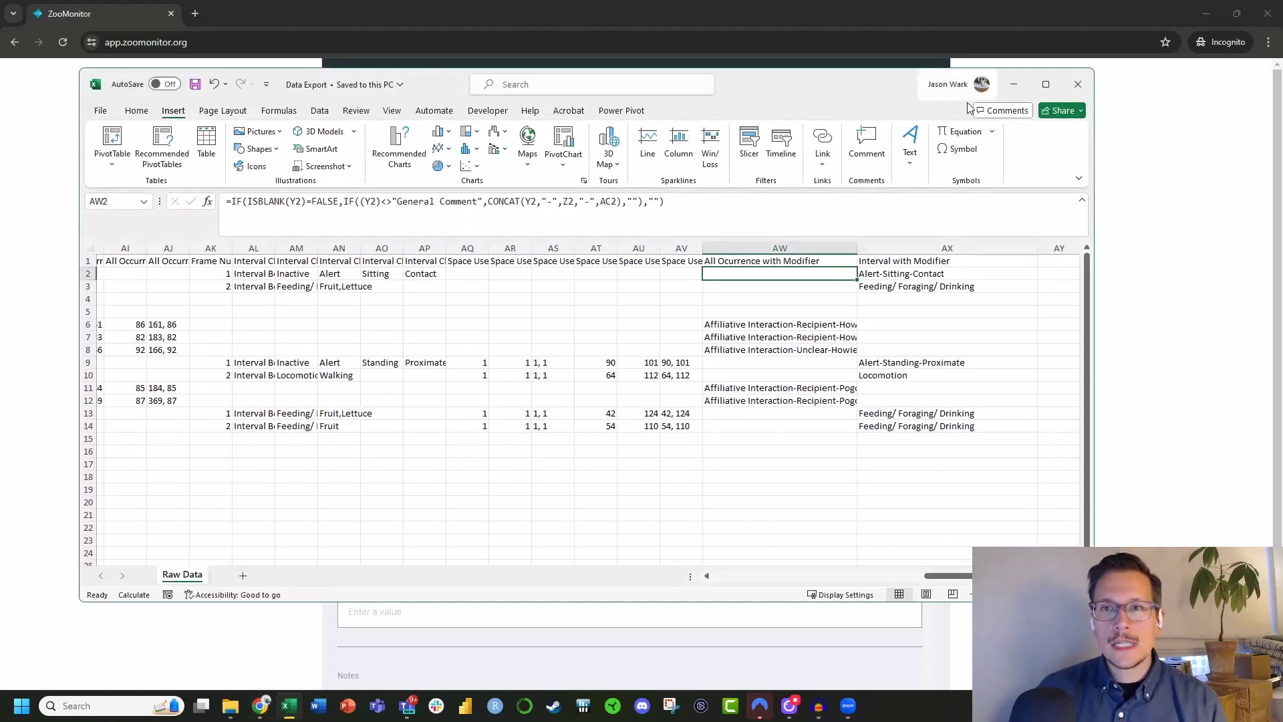
click(1046, 84)
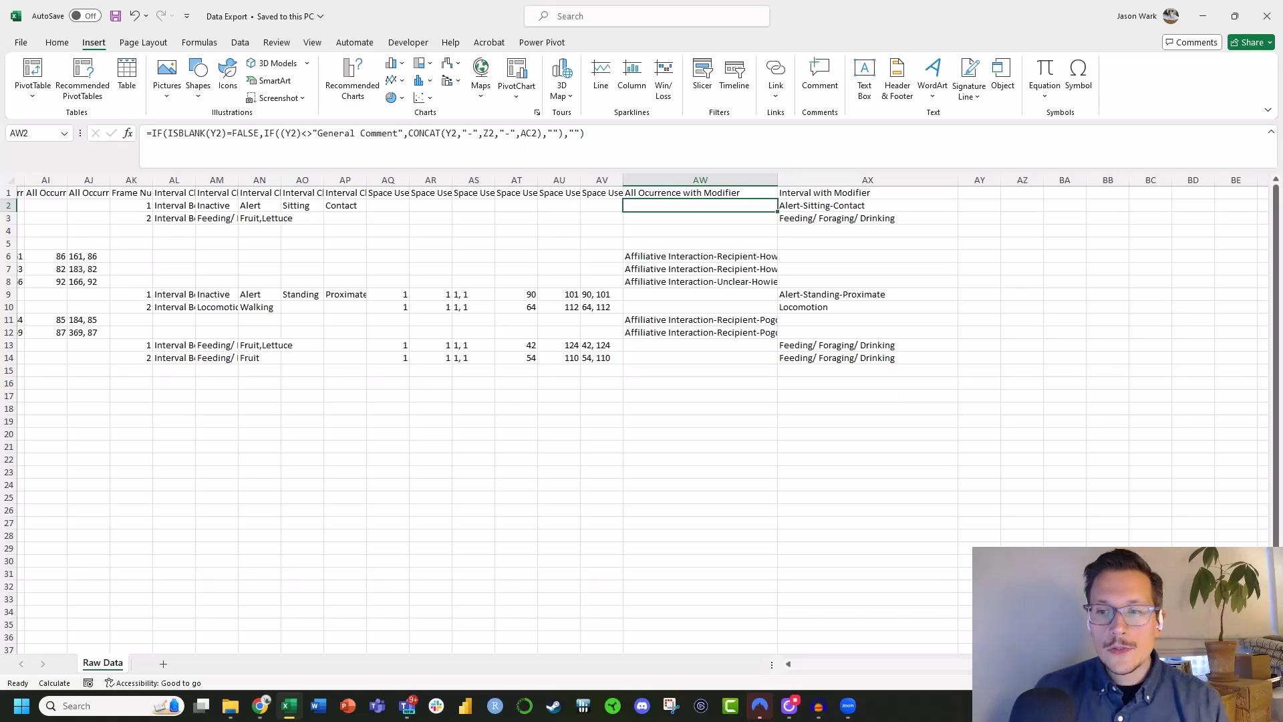
scroll(266, 501, left, 10)
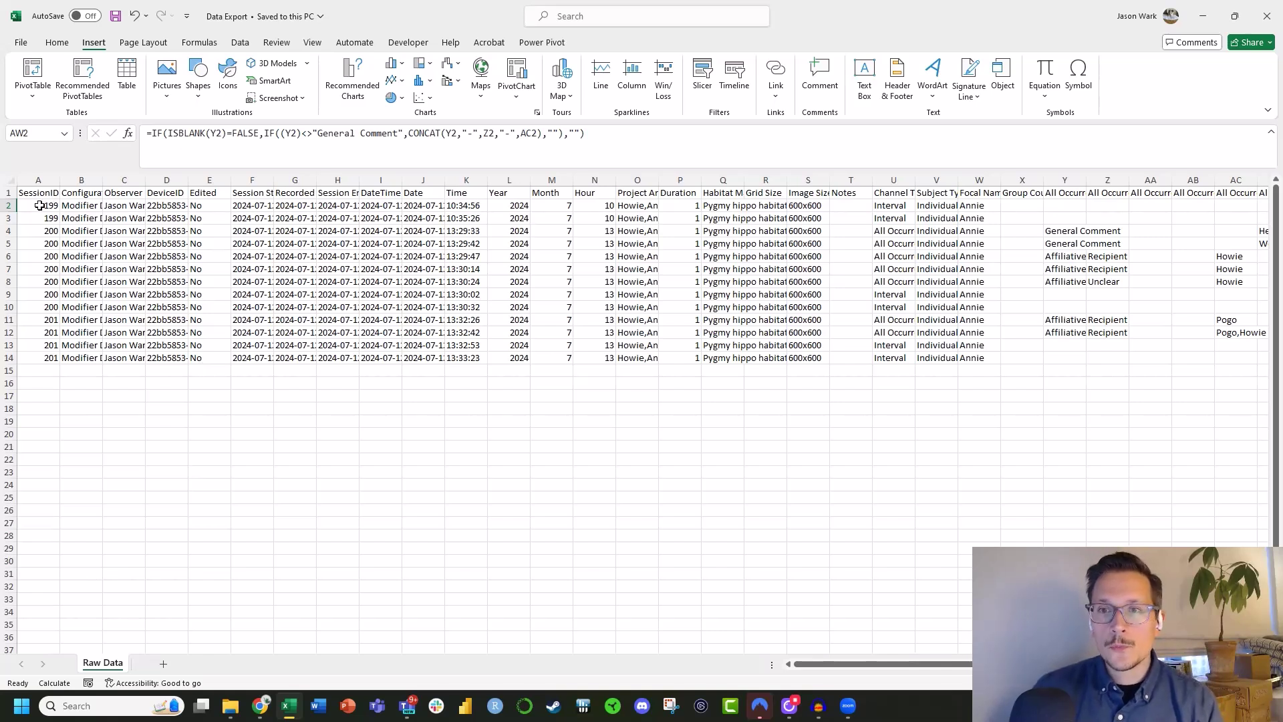
Step: Widen the Channel Type, Subject Type and Focal Name columns so their headings and values show in full
click(893, 192)
click(936, 192)
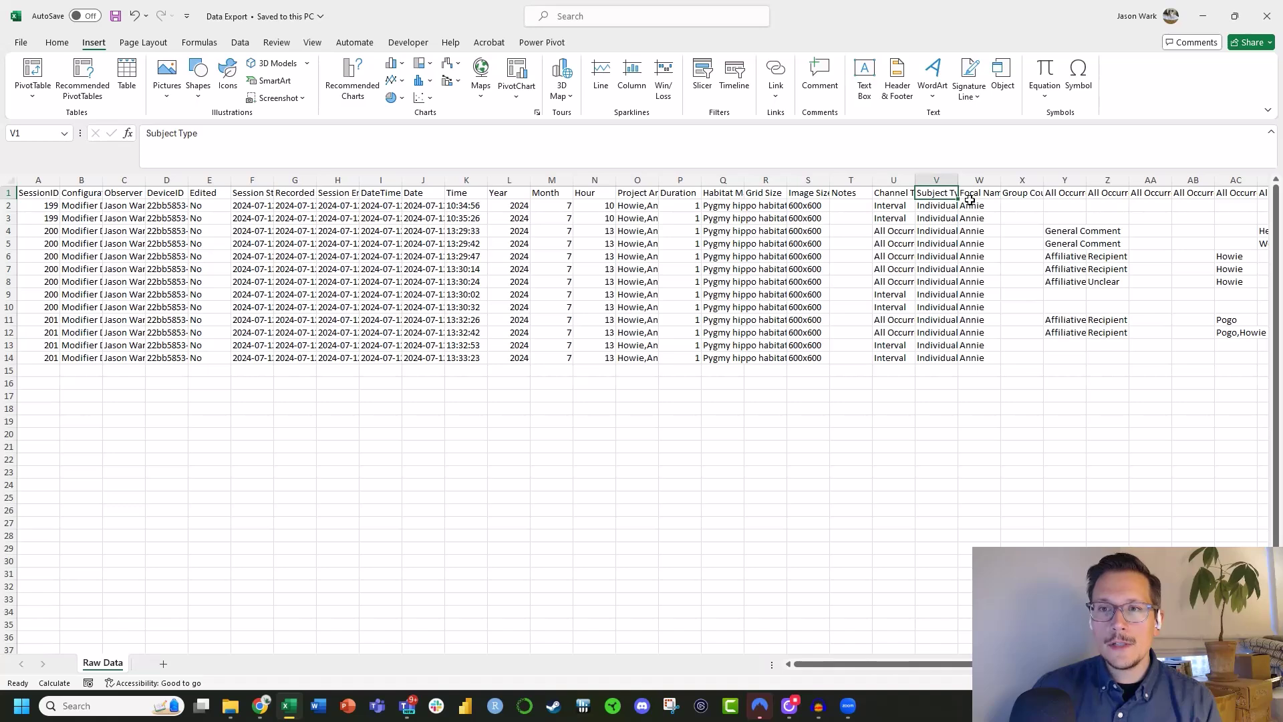
click(899, 190)
drag(892, 174, 1034, 180)
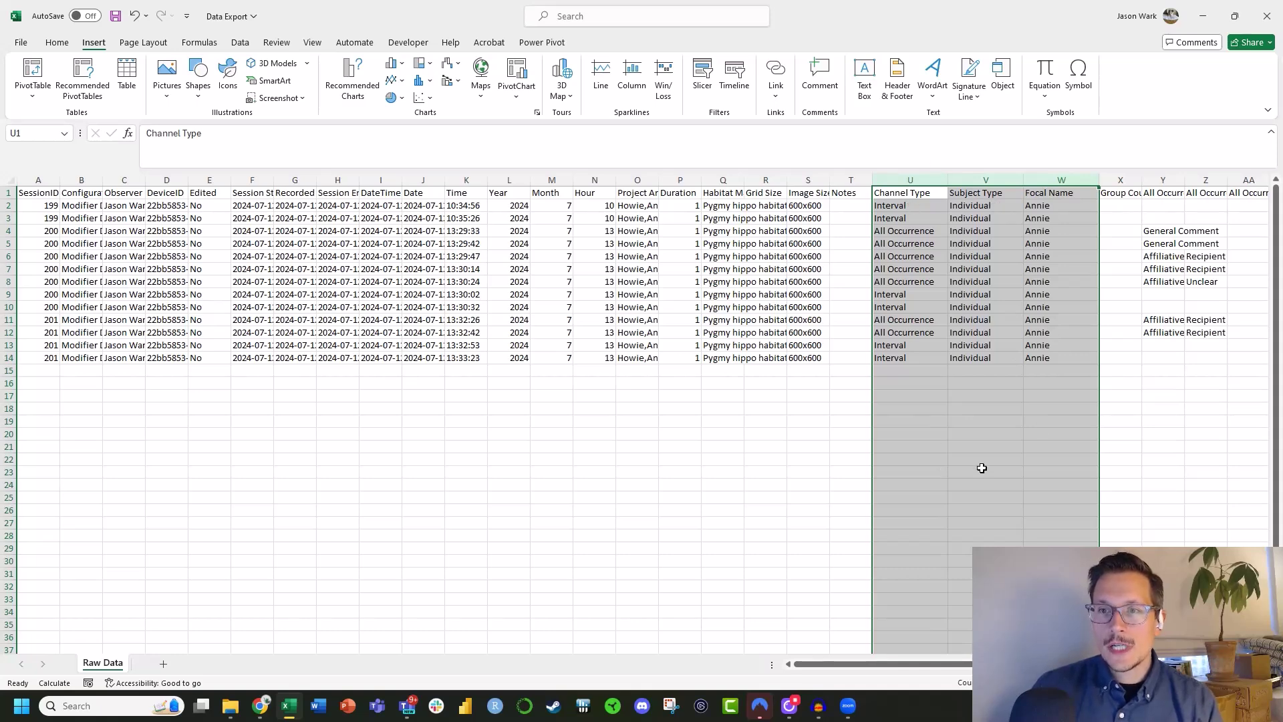
Step: Widen columns Y to AB, covering All Occurrence Value and the three All Occurrence Behavior Modifier columns
scroll(642, 415, right, 5)
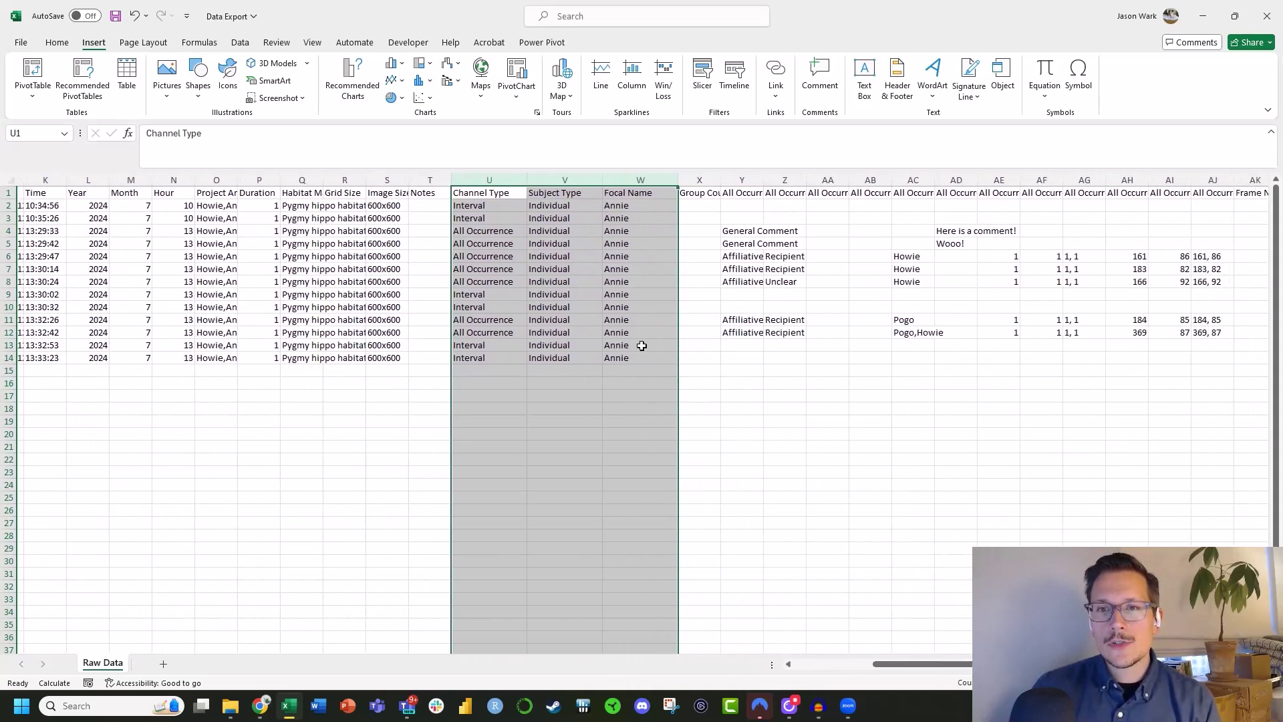
click(713, 384)
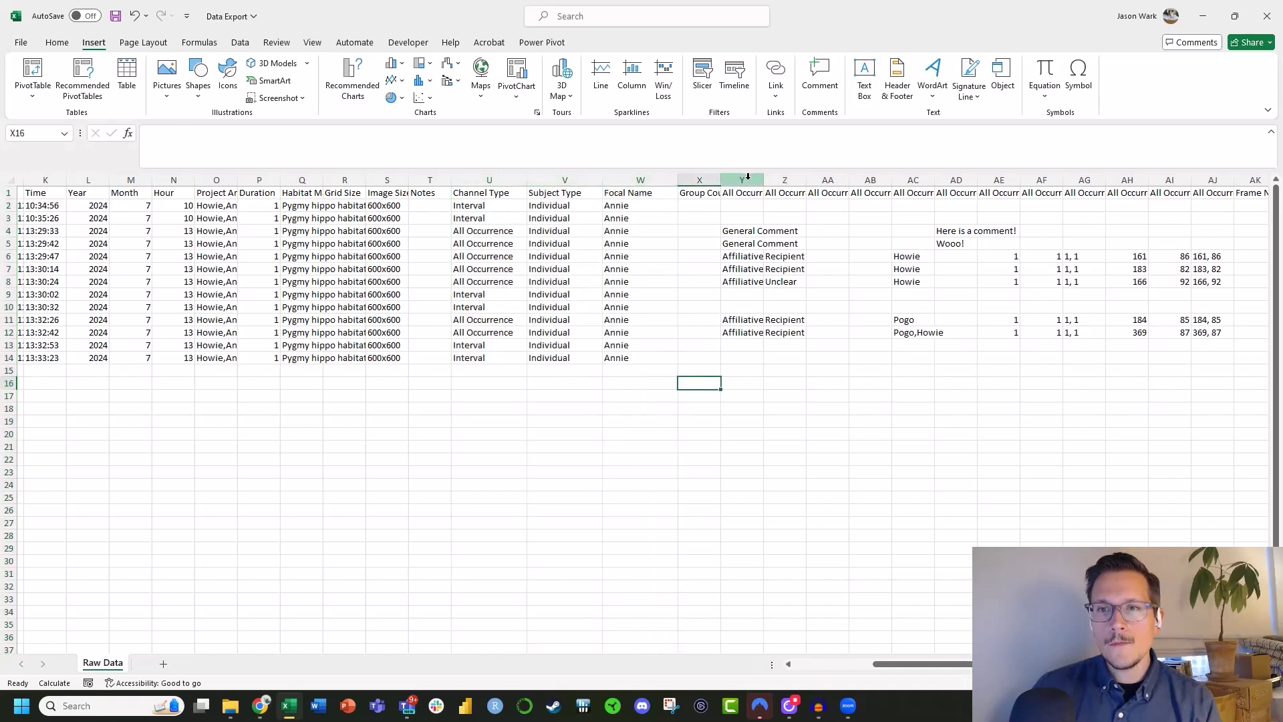
drag(750, 180, 924, 182)
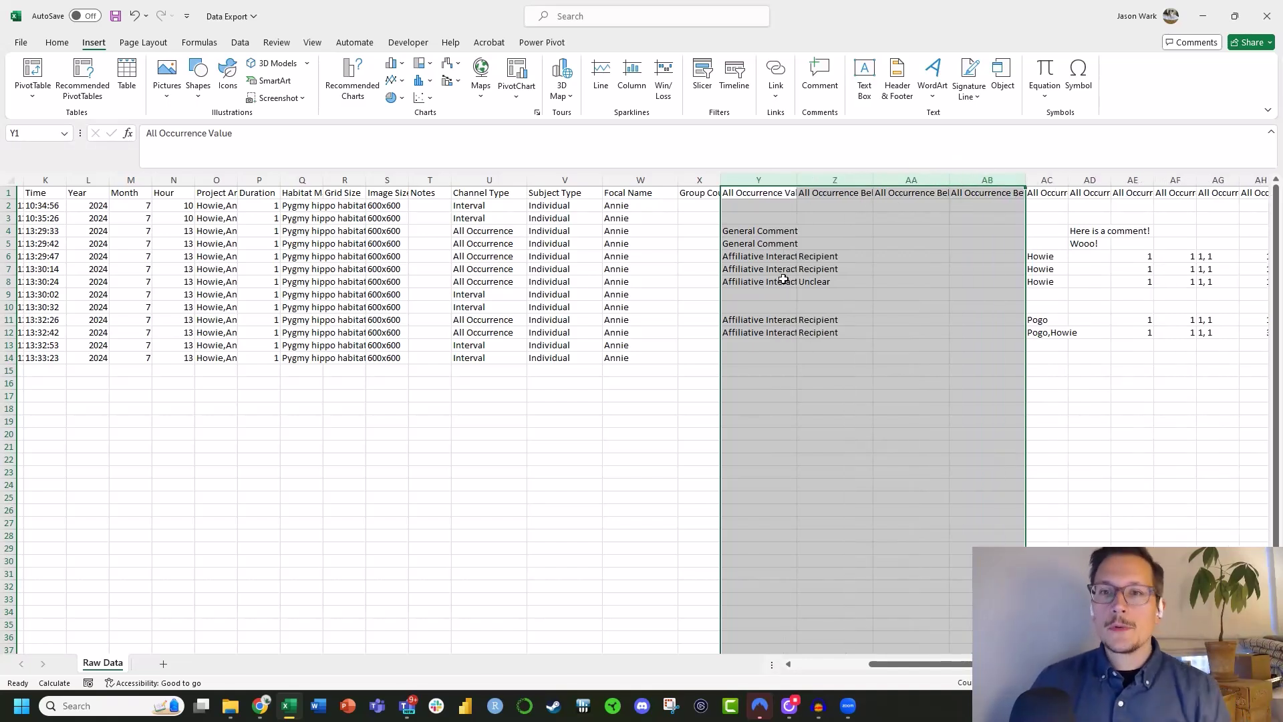
Step: Inspect the headings of the All Occurrence modifier columns and the first general comment's text in AD4
click(825, 234)
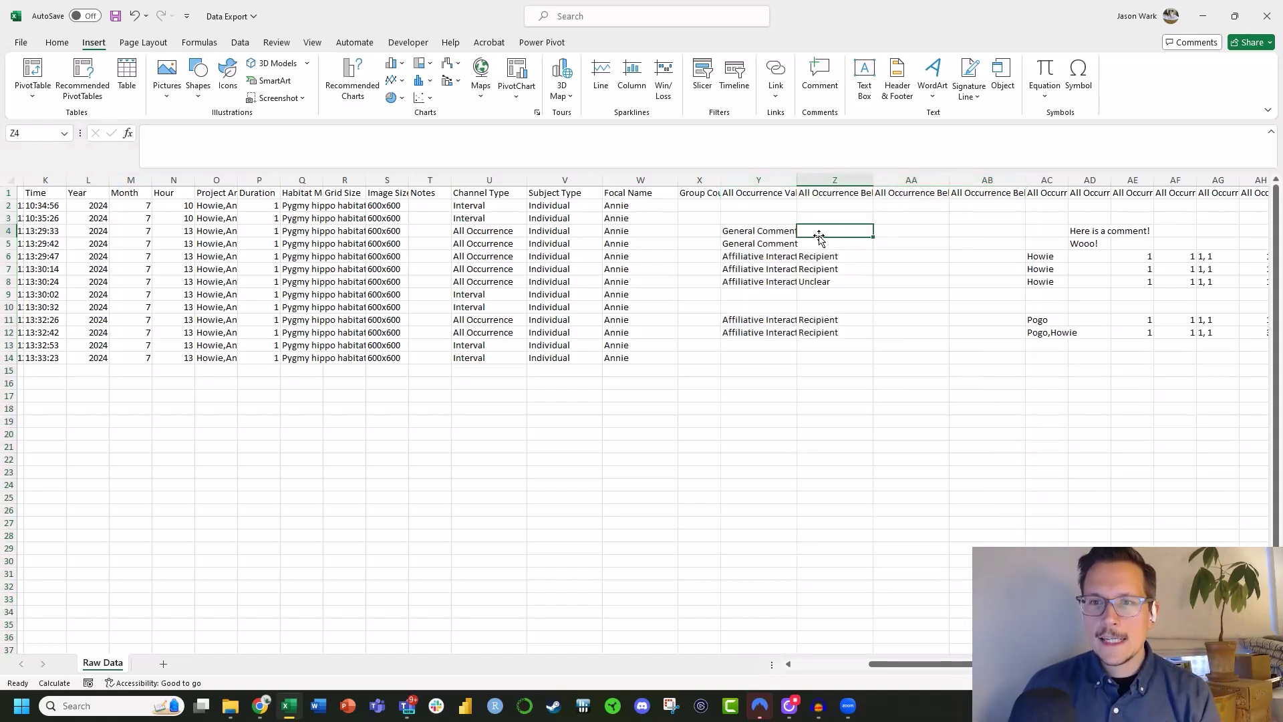
click(847, 193)
click(936, 193)
click(989, 195)
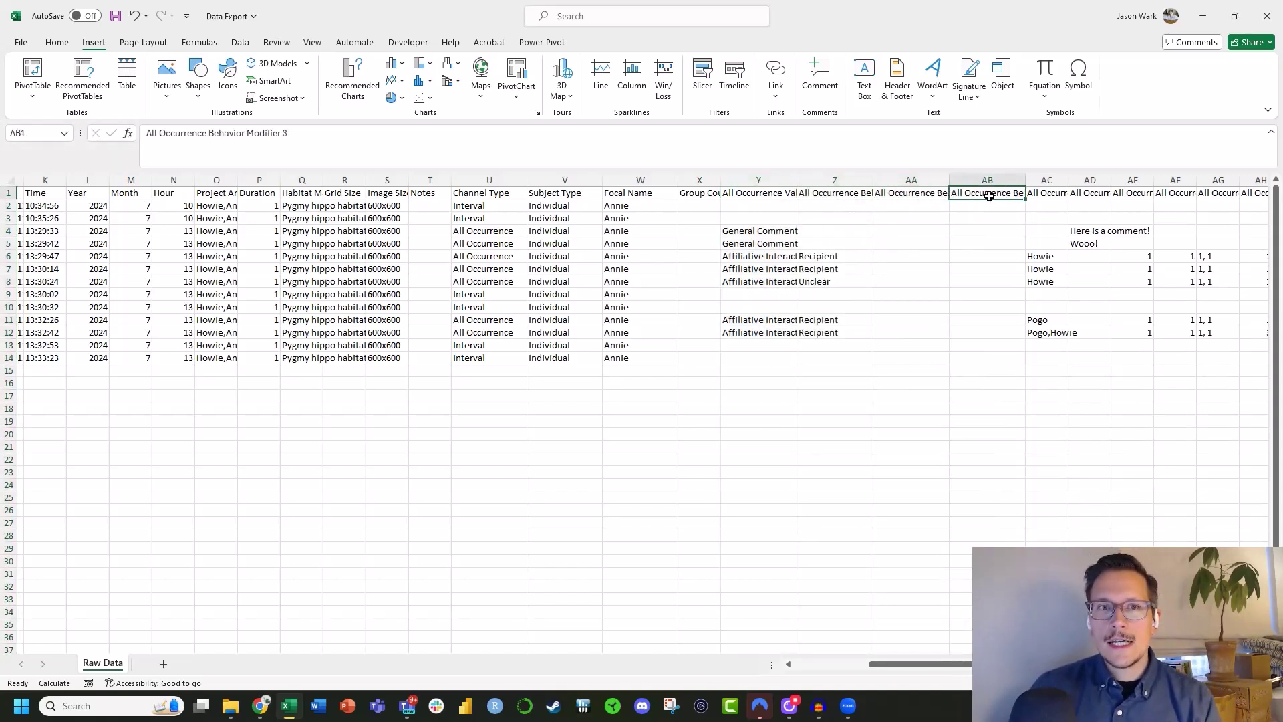
click(1040, 195)
click(1080, 231)
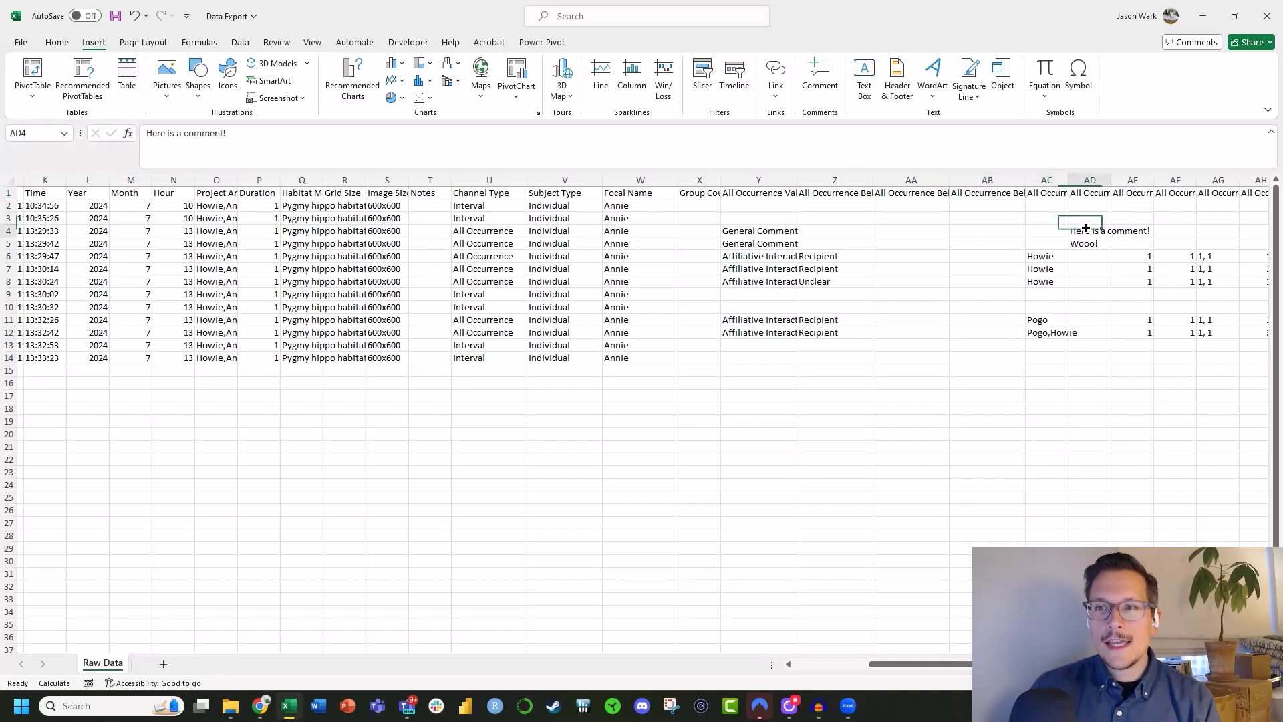
Step: Widen the All Occurrence Comment column until its whole heading is readable
drag(1109, 176, 1190, 176)
click(1208, 193)
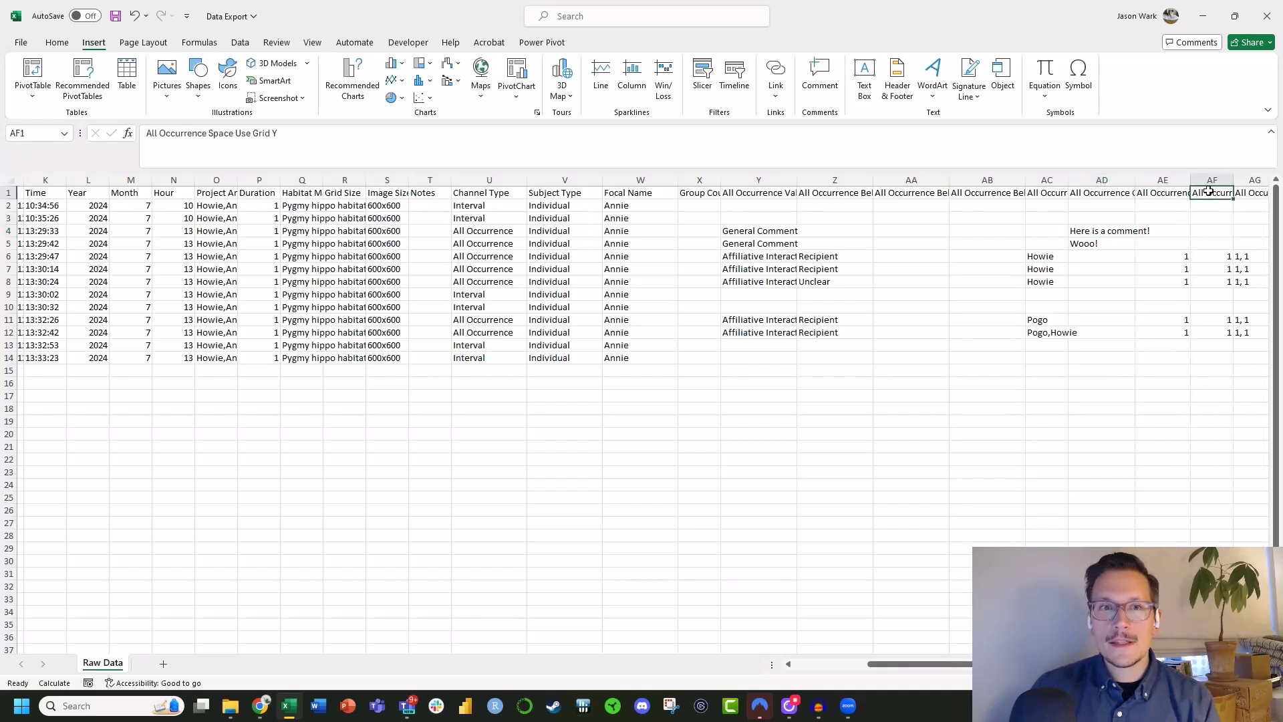
drag(1135, 179, 1180, 179)
Step: Examine the General Comment rows 4 and 5 together with their text in the All Occurrence Comment column
drag(1137, 230, 760, 244)
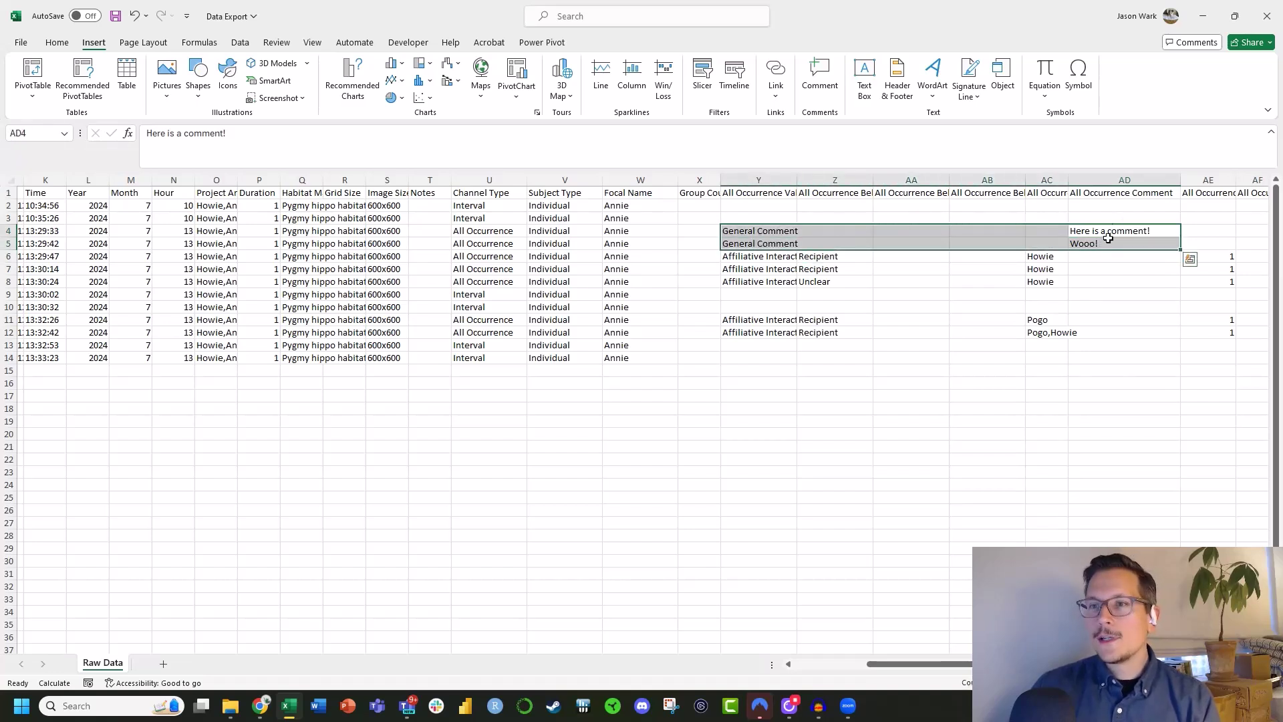
click(1103, 194)
drag(1093, 230, 1095, 243)
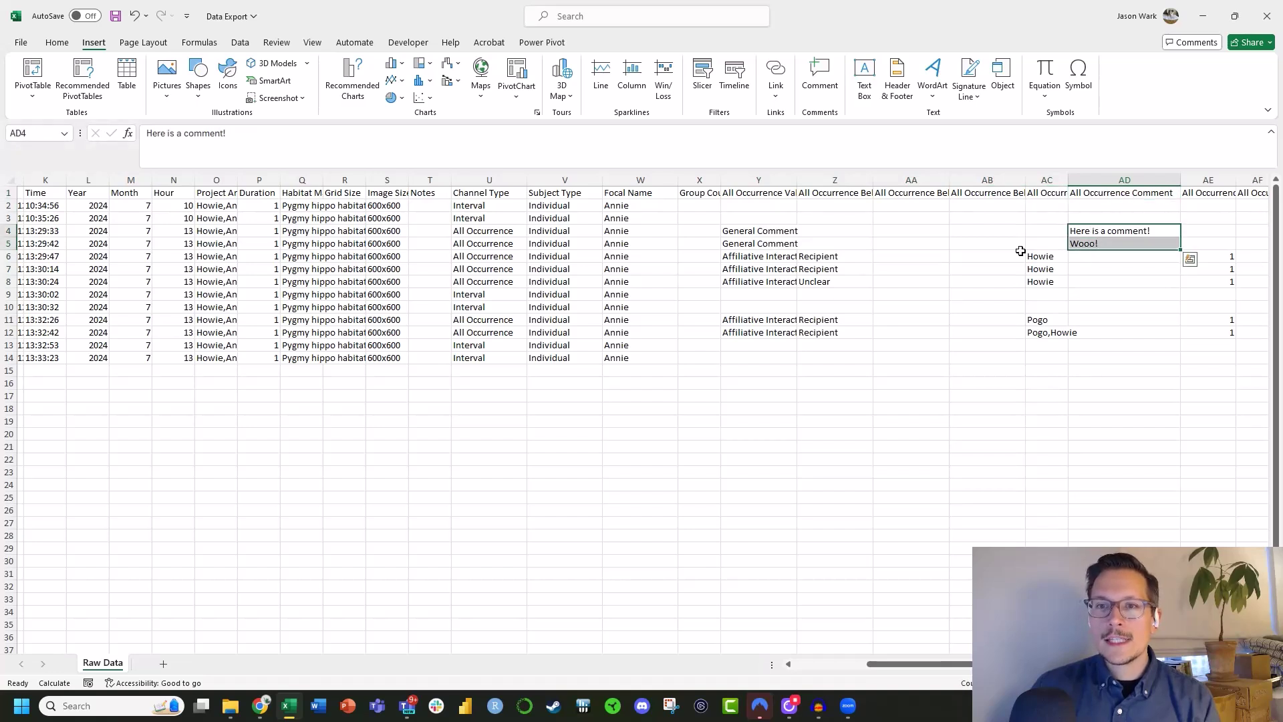
click(1092, 194)
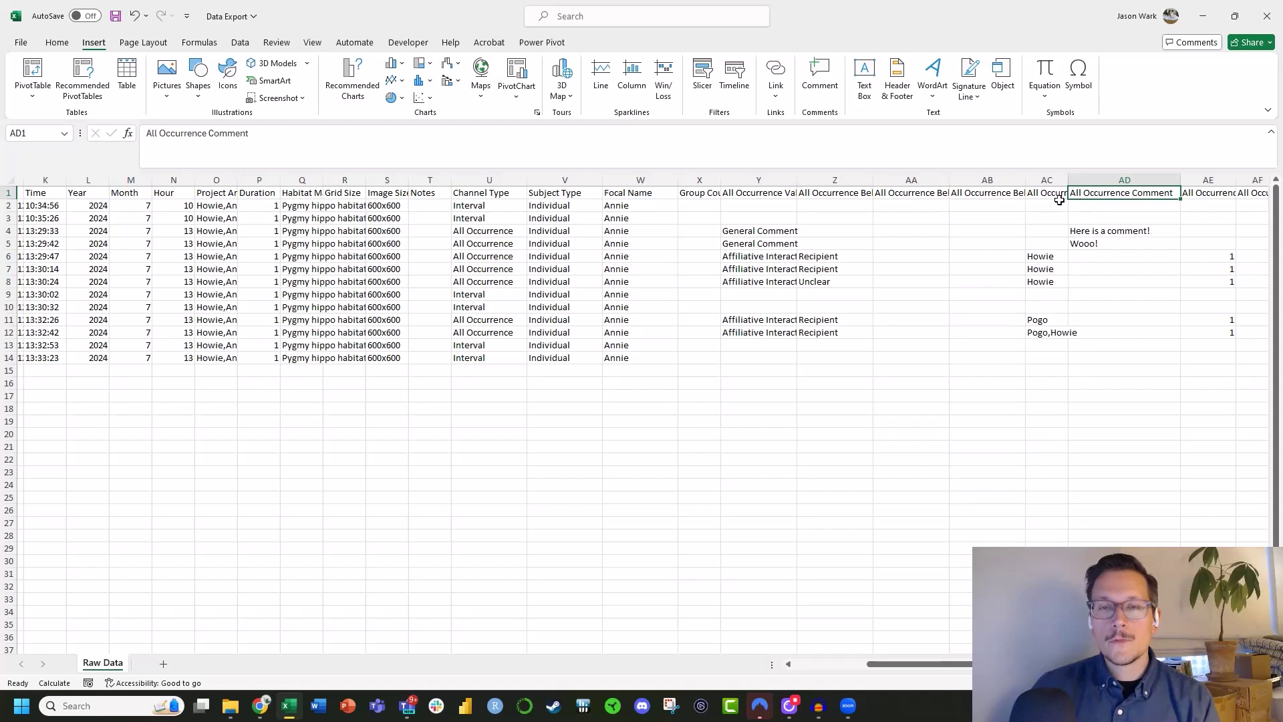
Step: Review the headings of All Occurrence Behavior Modifier 1 to 3 and the Social Modifier, cells Z1 to AC1
click(831, 193)
click(900, 193)
click(974, 192)
click(1045, 194)
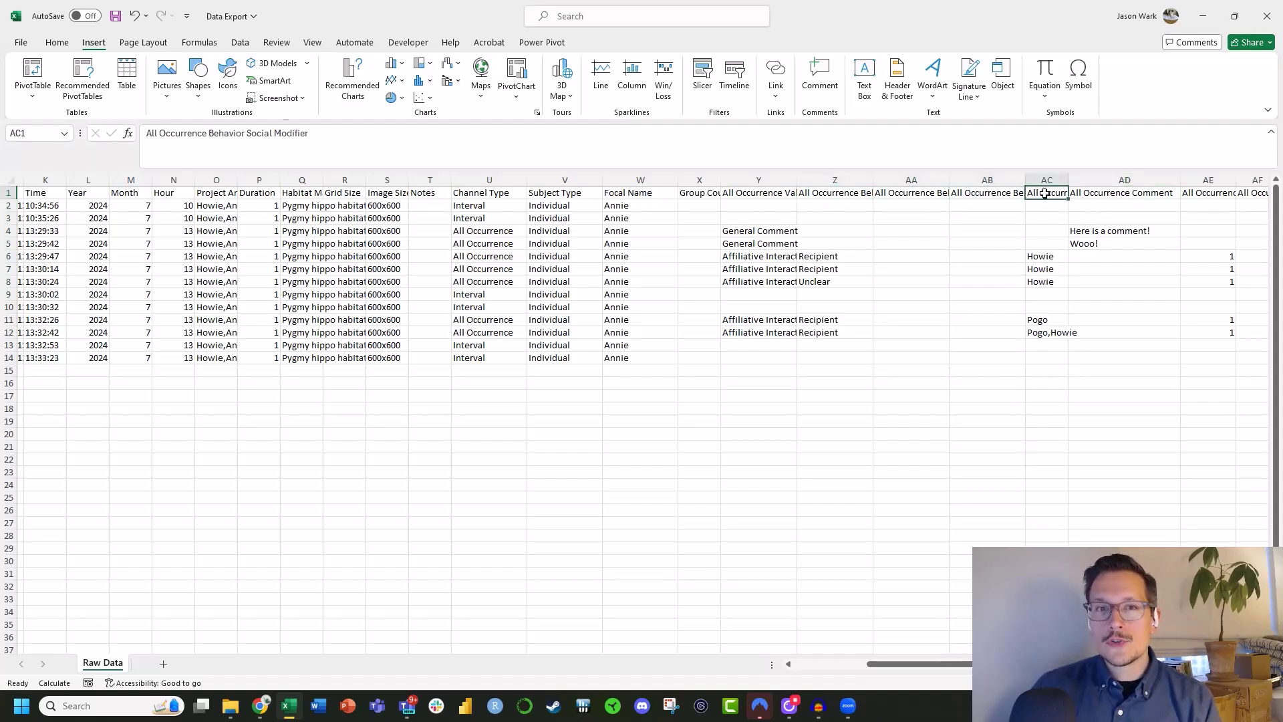
click(854, 197)
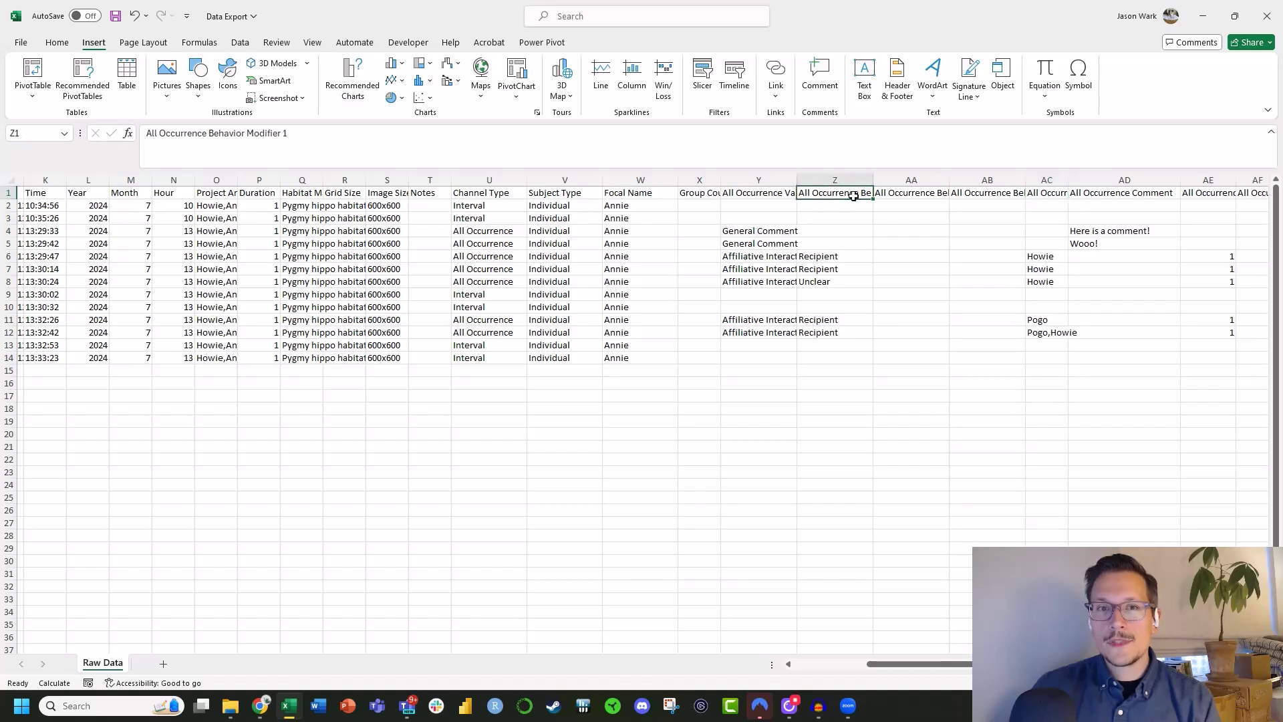
click(910, 194)
click(999, 205)
click(1000, 193)
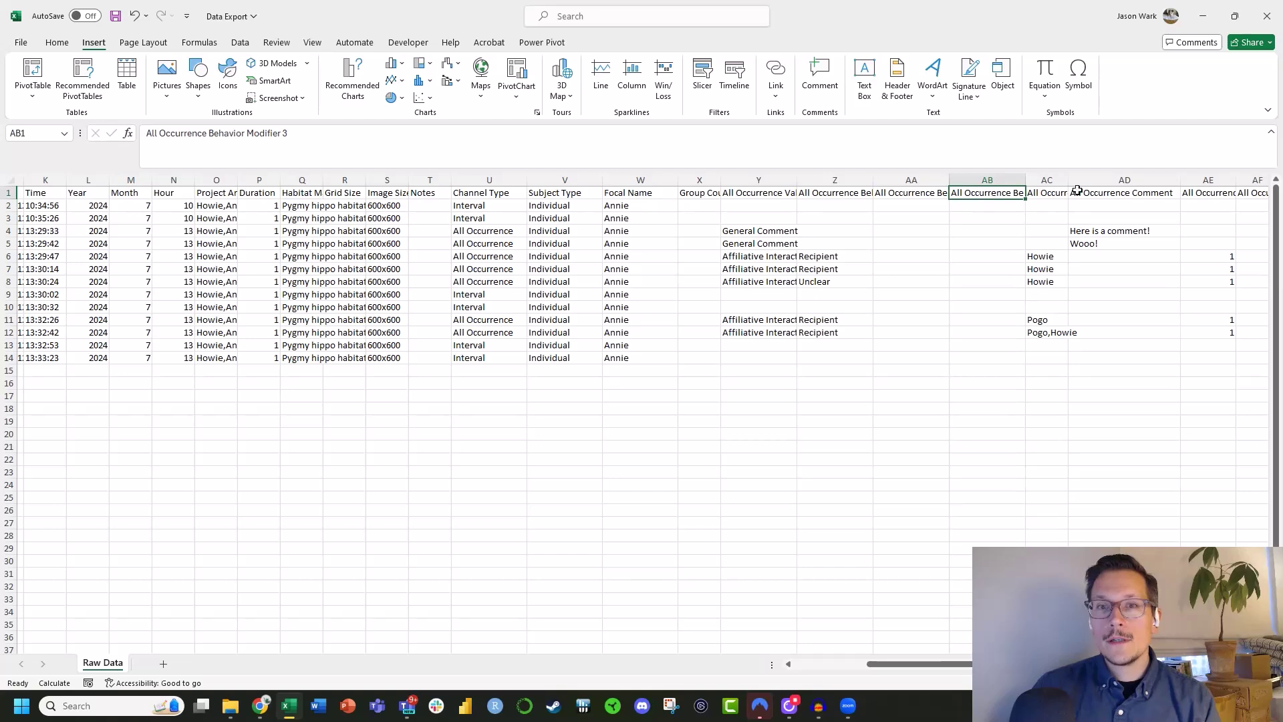
click(1053, 194)
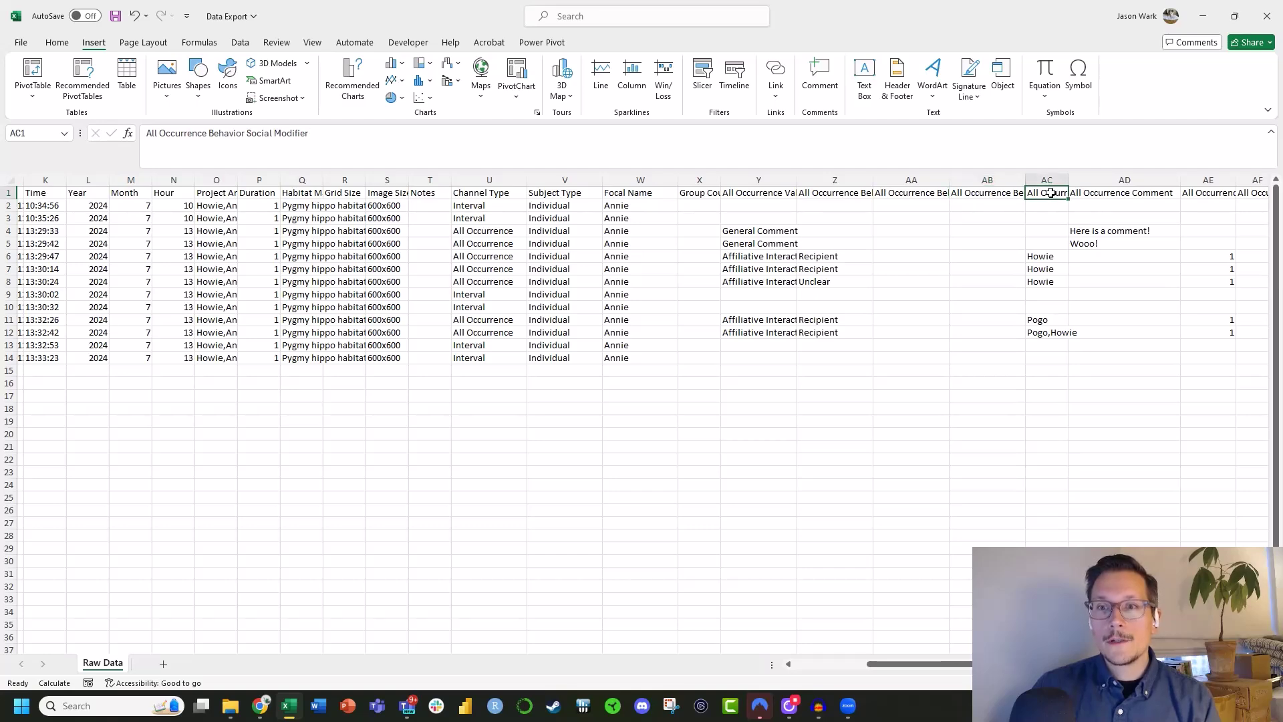
Step: Examine the Interval Channel 1 name, value and Behavior Modifier 1 to 3 columns, including the modifiers recorded for Inactive in row 2
drag(922, 664, 1066, 663)
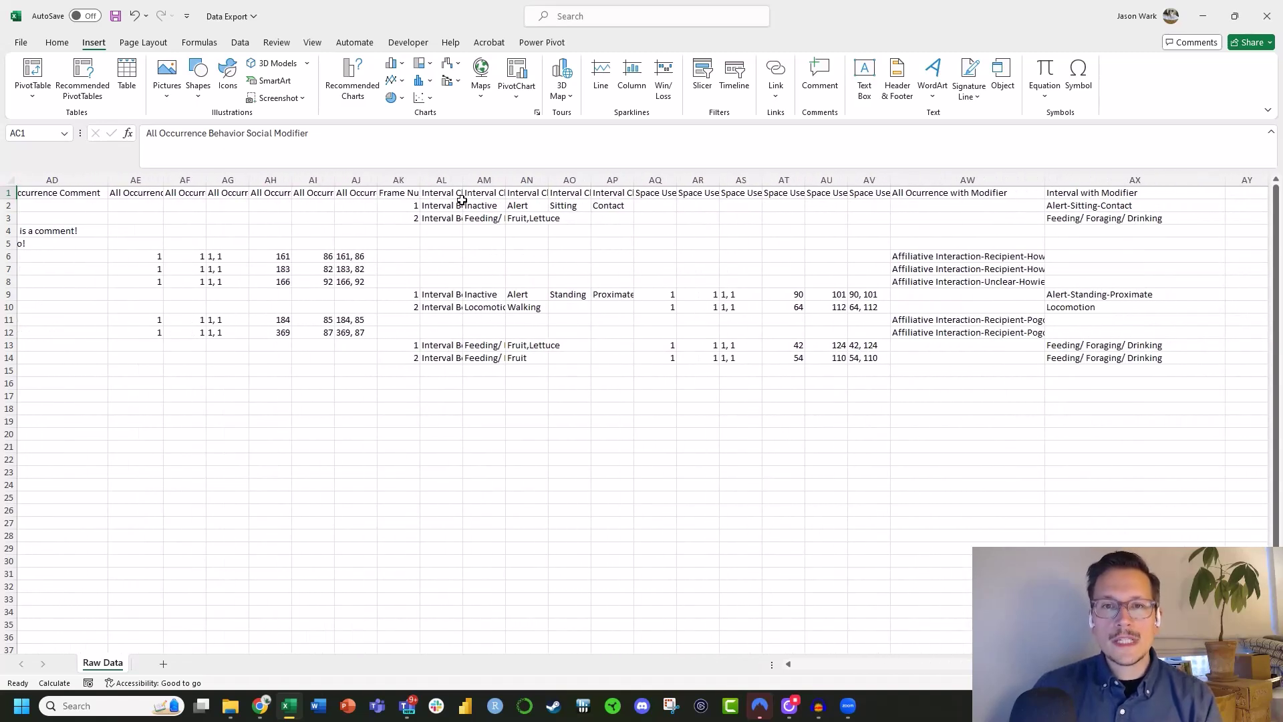
click(437, 193)
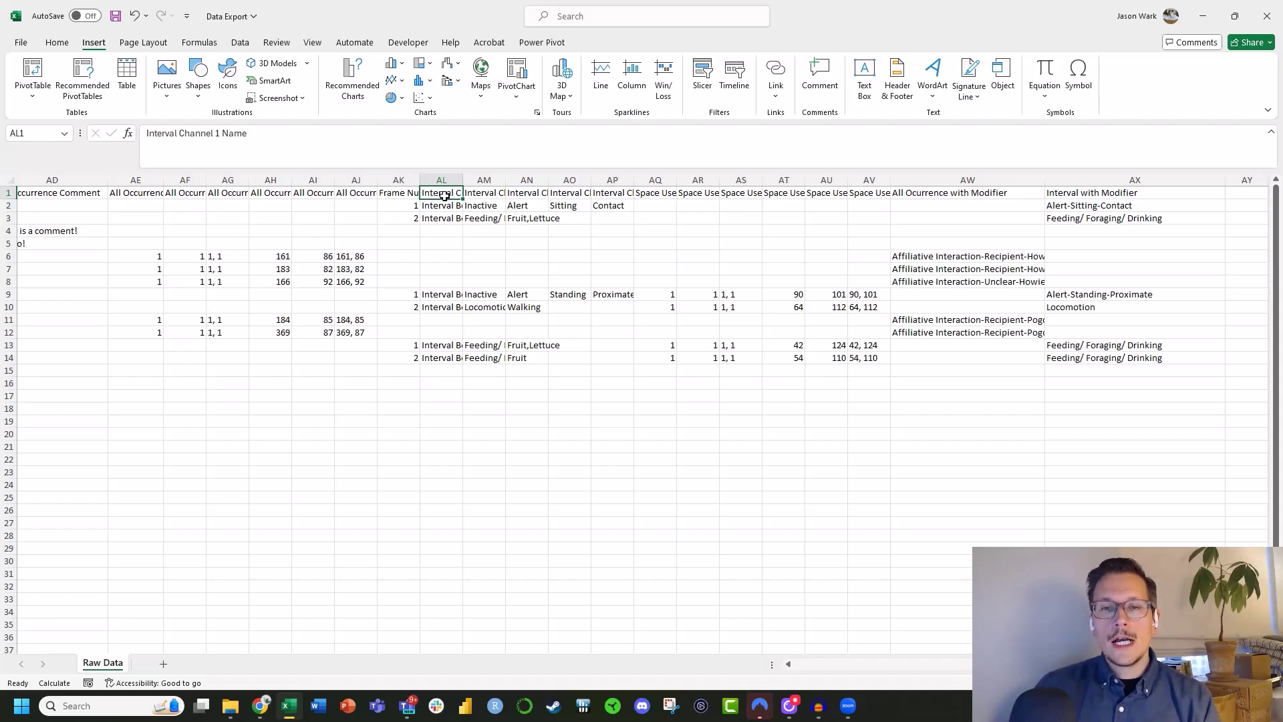
click(475, 194)
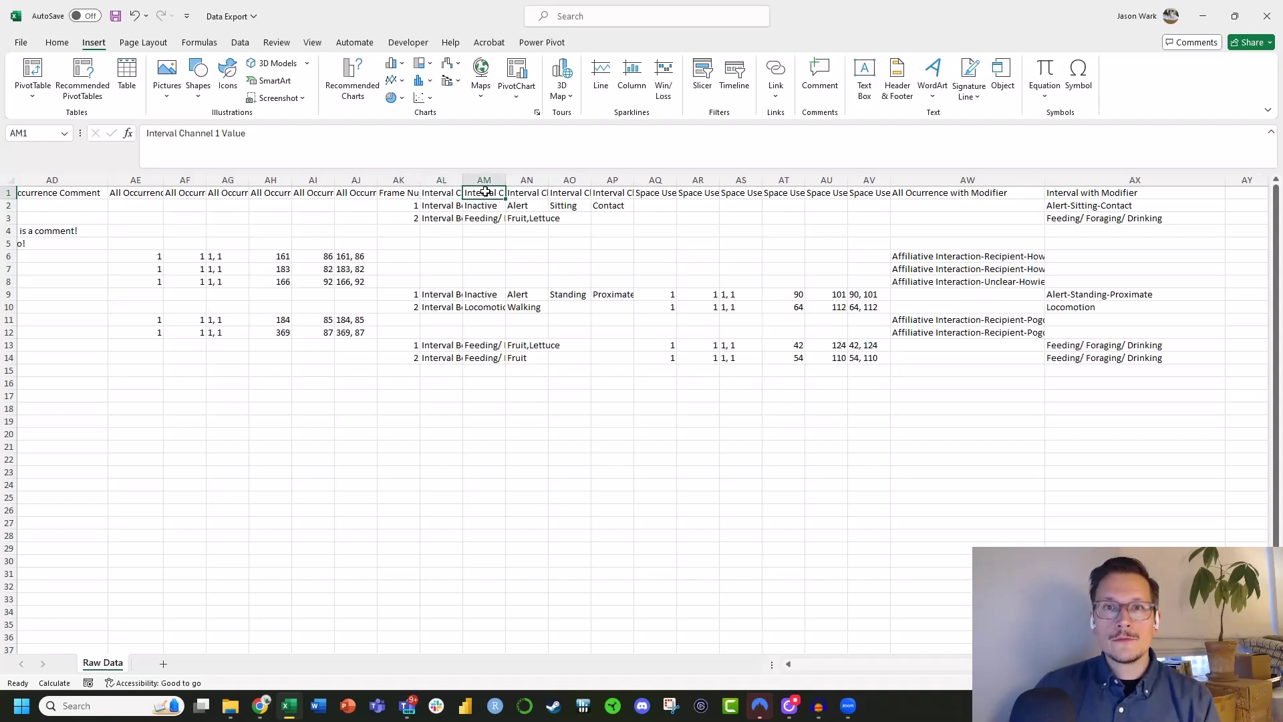
click(483, 206)
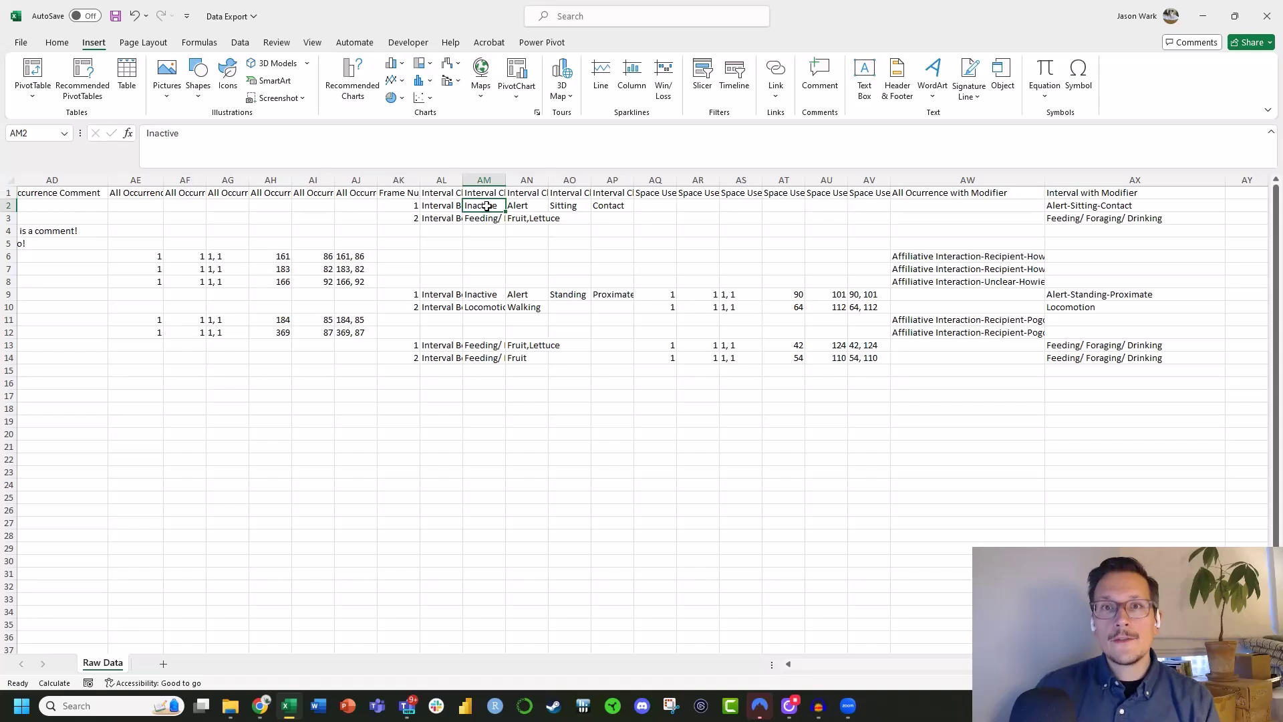
click(484, 222)
click(519, 194)
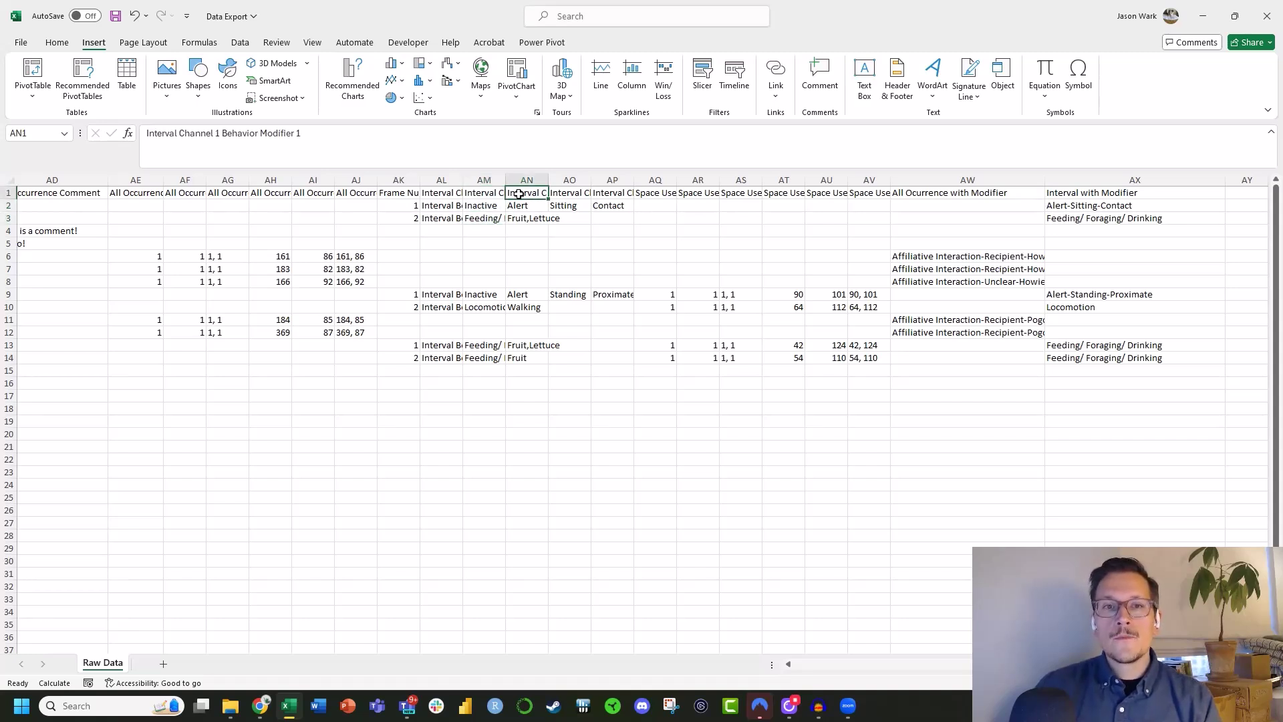
click(572, 194)
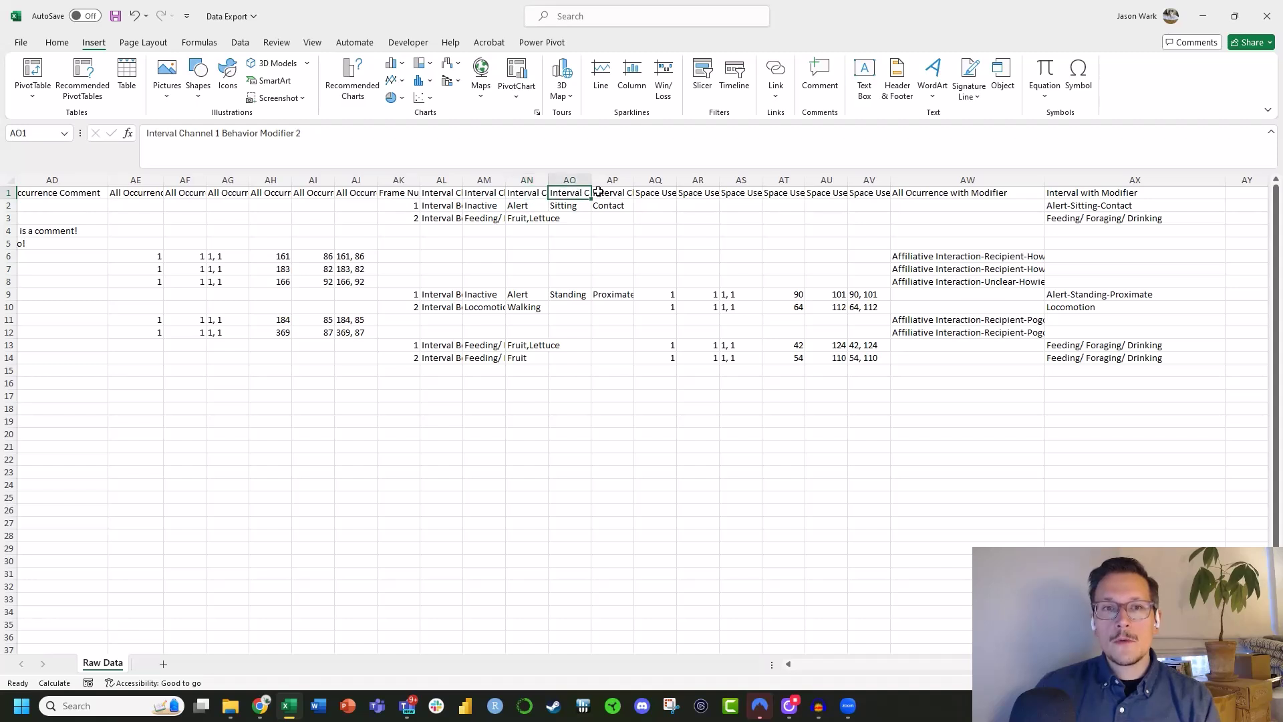
click(622, 194)
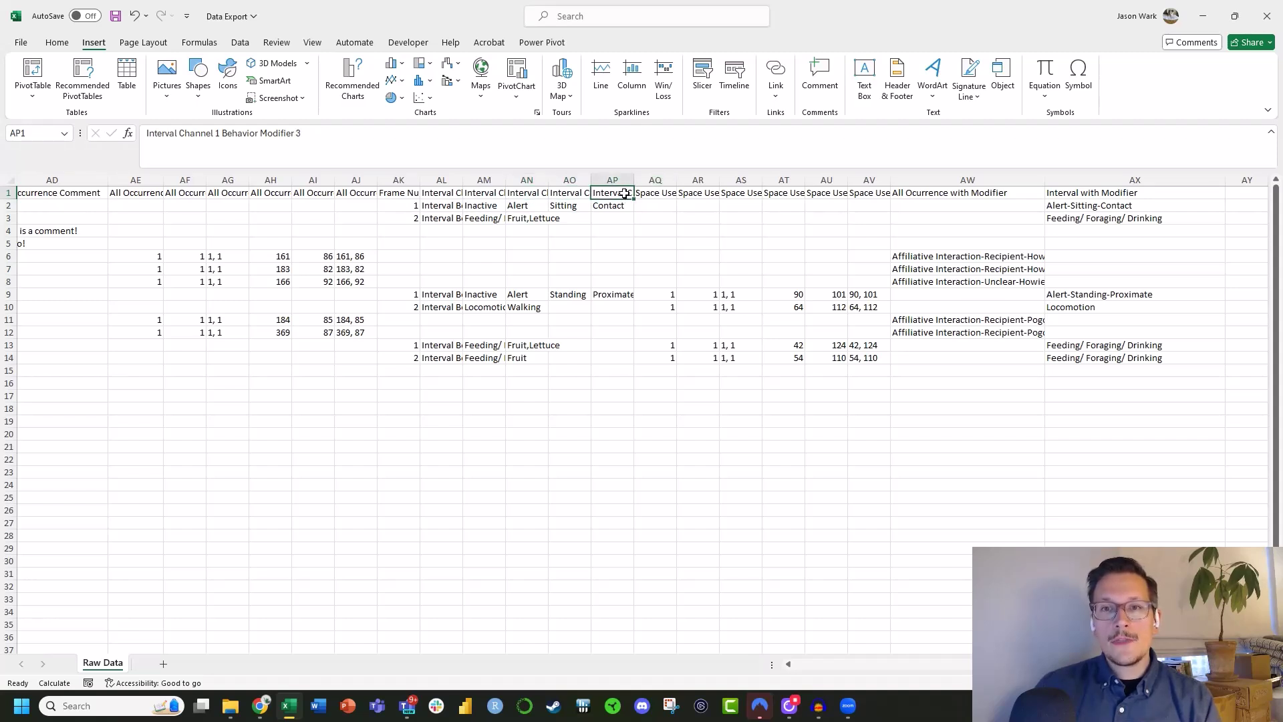
click(486, 206)
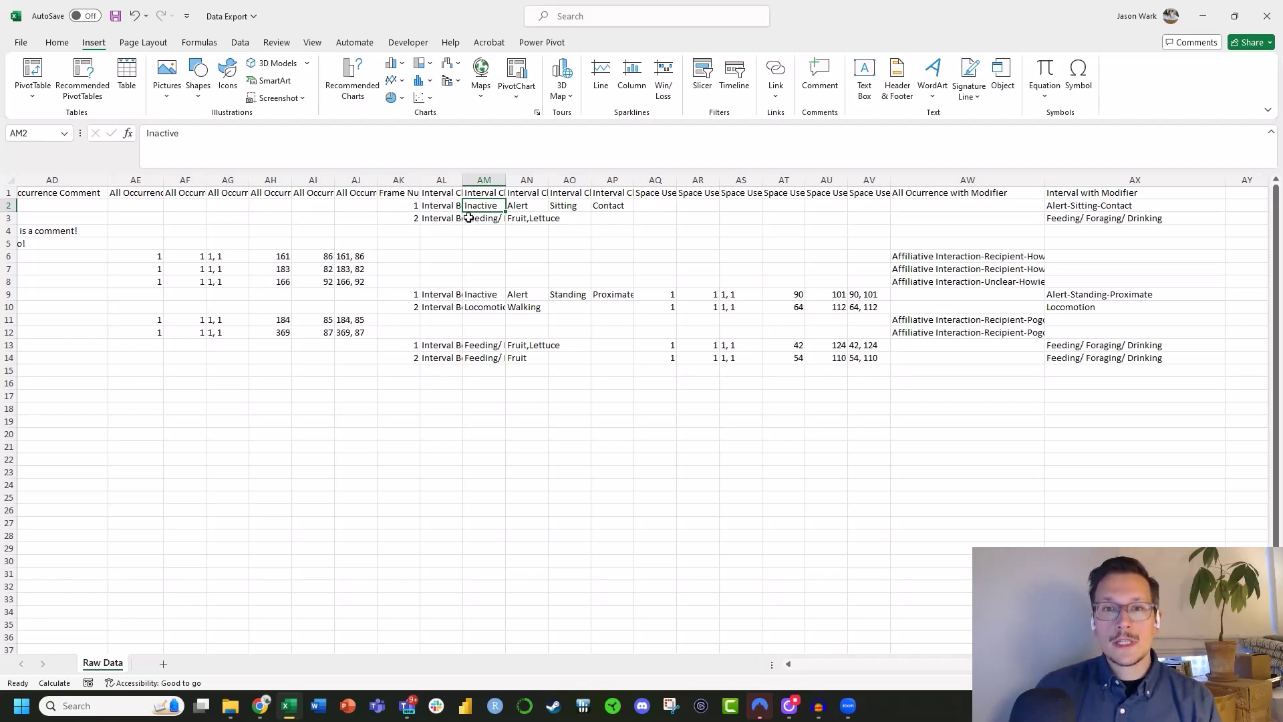
drag(520, 206, 615, 221)
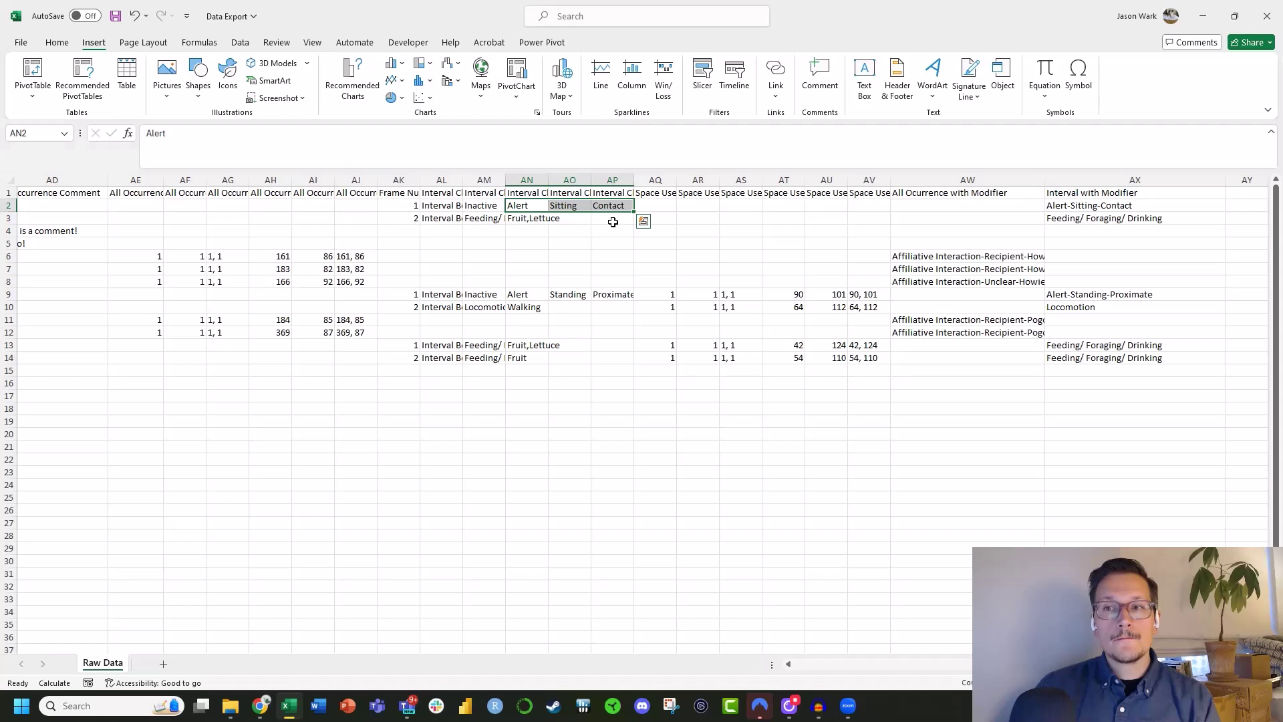
Step: Inspect the formulas in the two combined behavior-with-modifier columns, AW and AX, against the Interval Channel 1 value in AM2
drag(961, 179, 1130, 171)
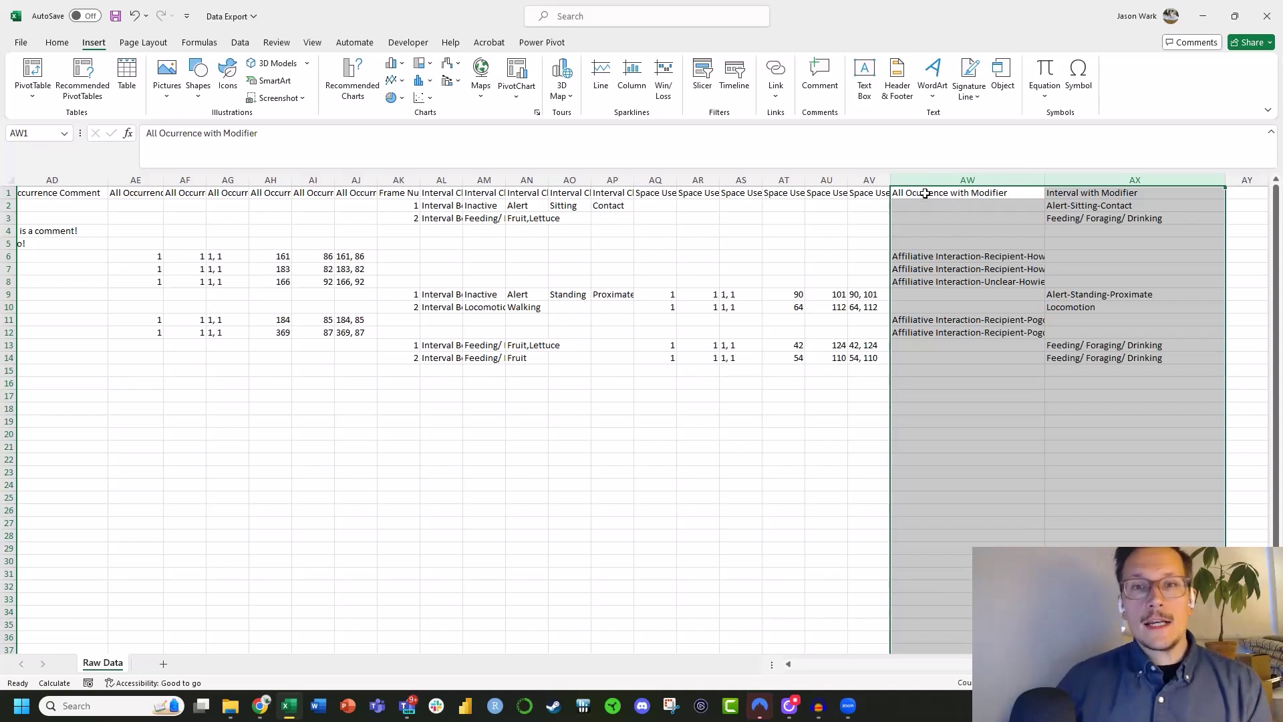
click(485, 204)
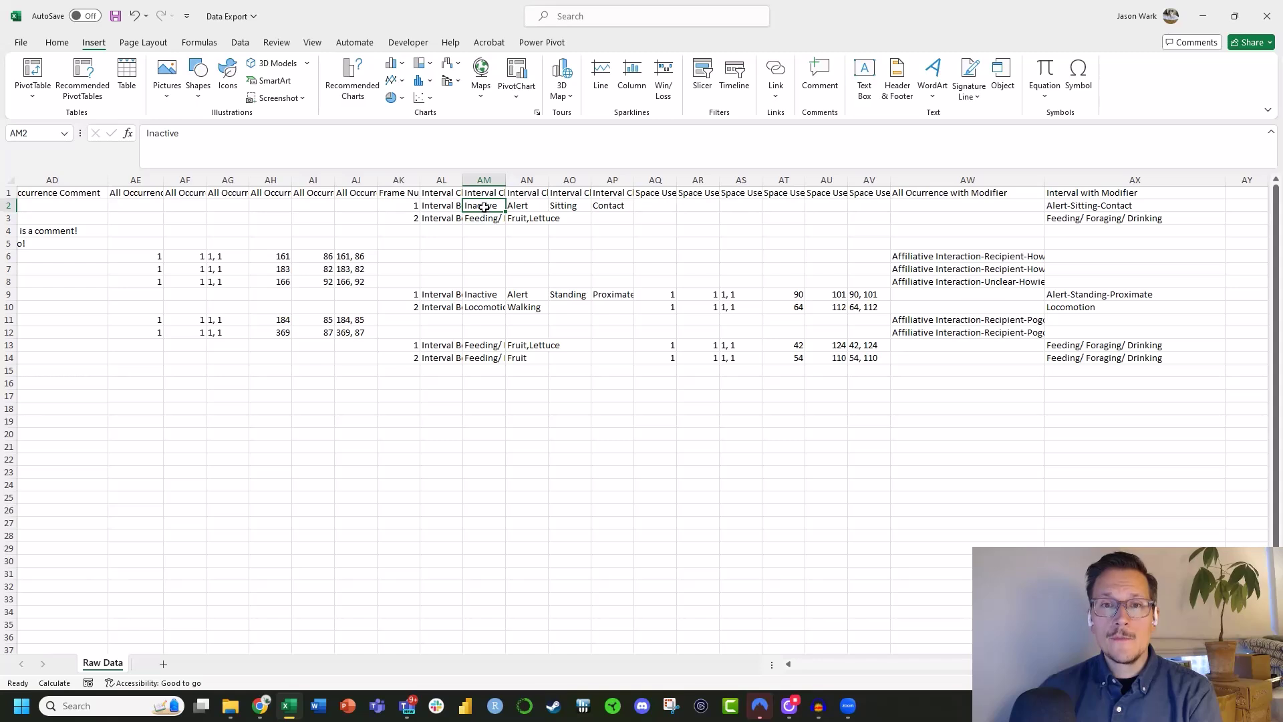
click(1084, 208)
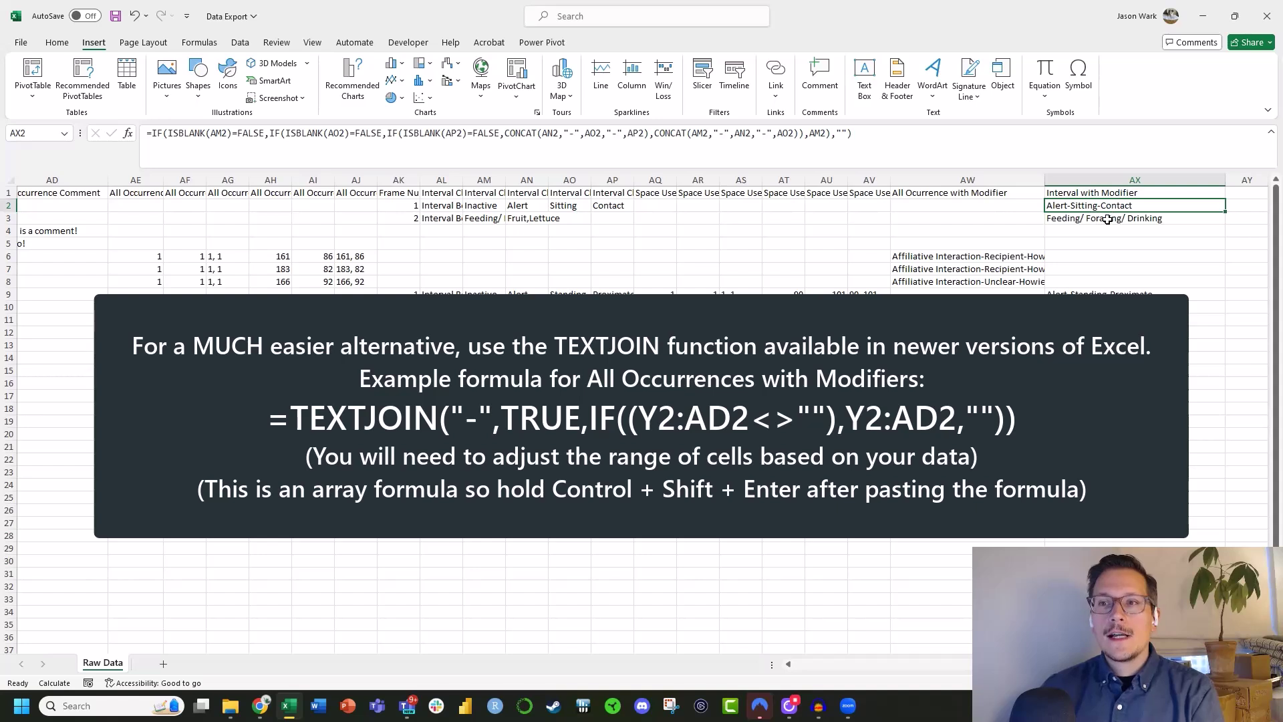
click(1085, 222)
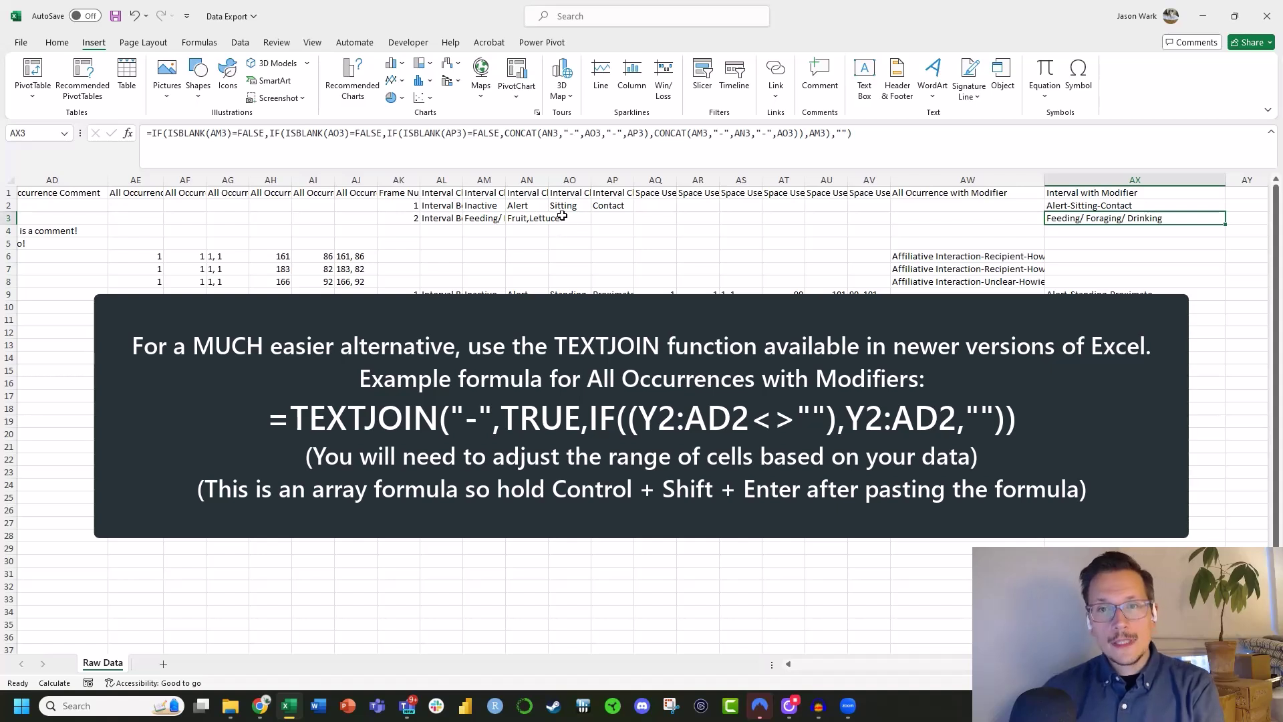
click(1009, 220)
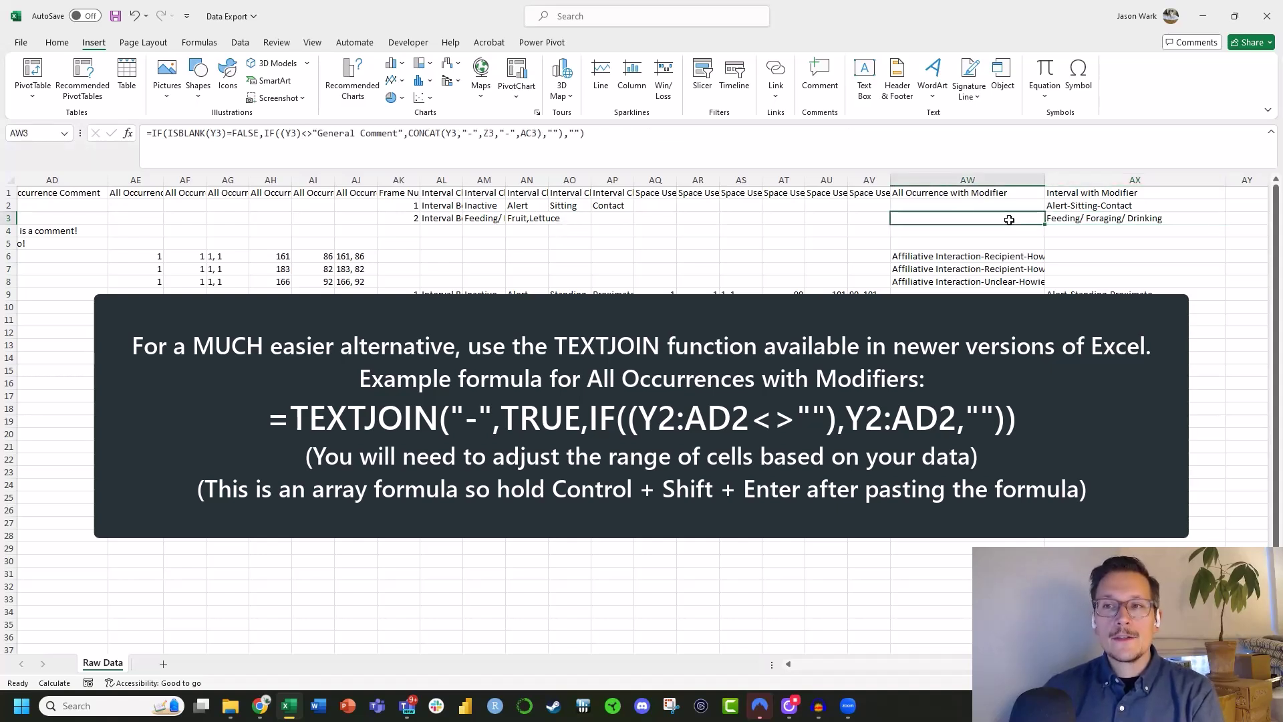
click(1090, 205)
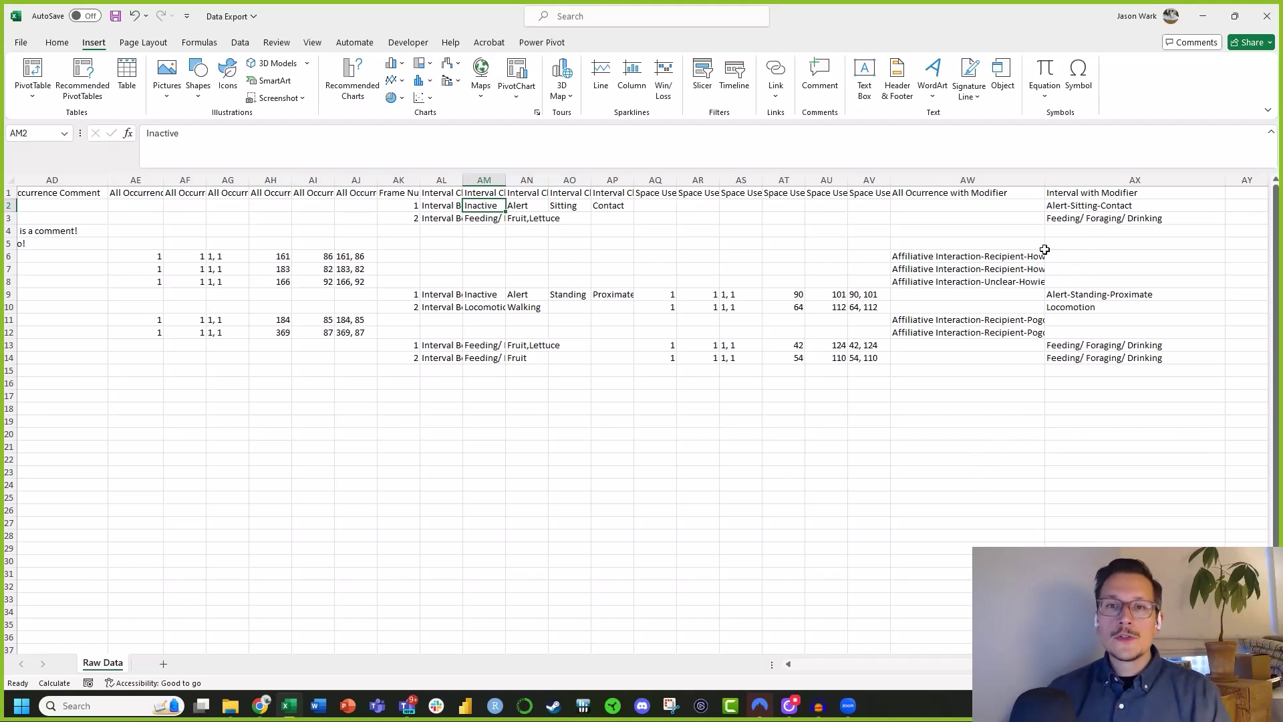
Step: Widen the Interval Channel 1 Value column and narrow the two combined with-modifier columns, AW and AX
drag(502, 179, 595, 179)
click(557, 180)
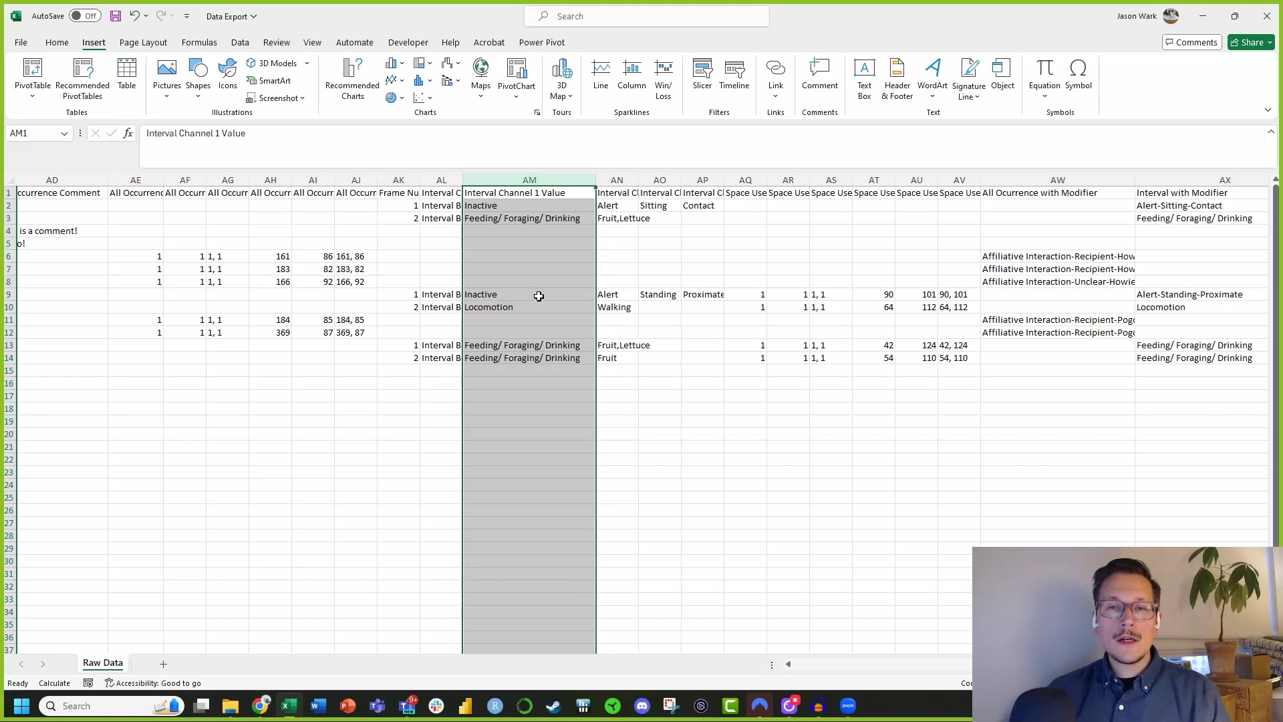
click(1187, 178)
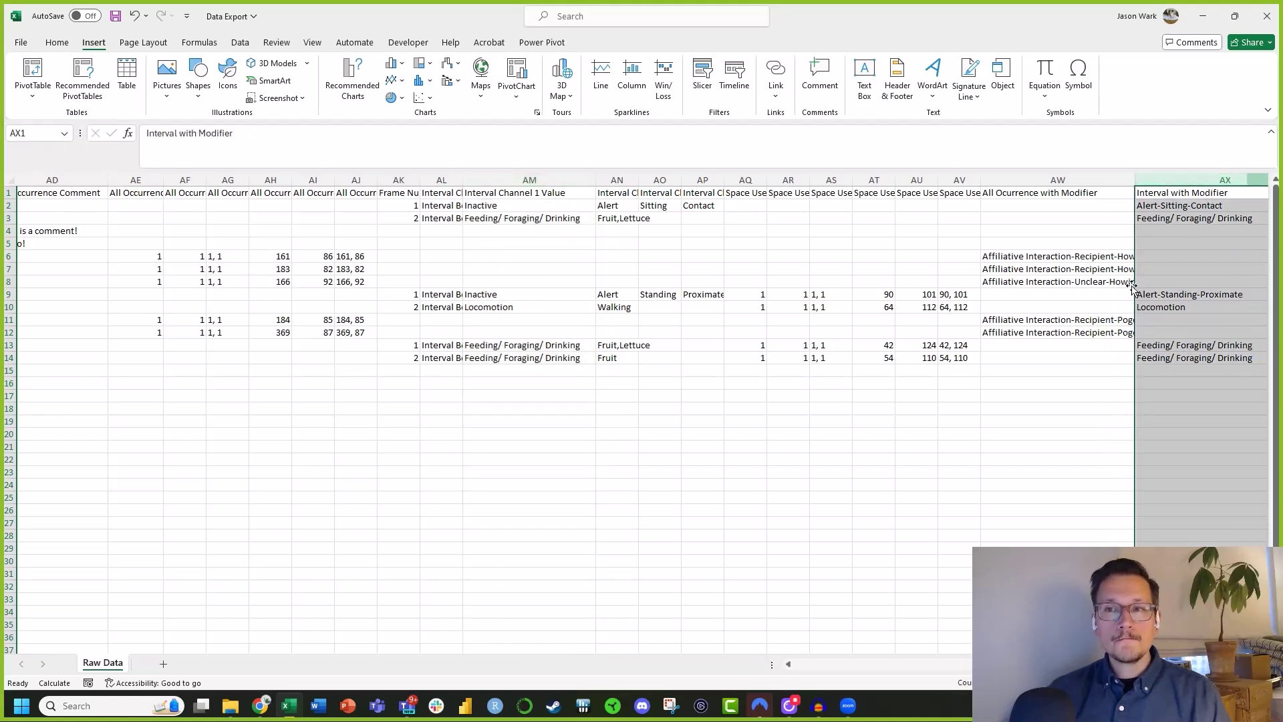
drag(1134, 178, 1075, 179)
drag(1254, 185, 1198, 185)
Step: Shade the two combined with-modifier columns, AW and AX, with a gray fill
drag(1029, 180, 1120, 216)
click(57, 42)
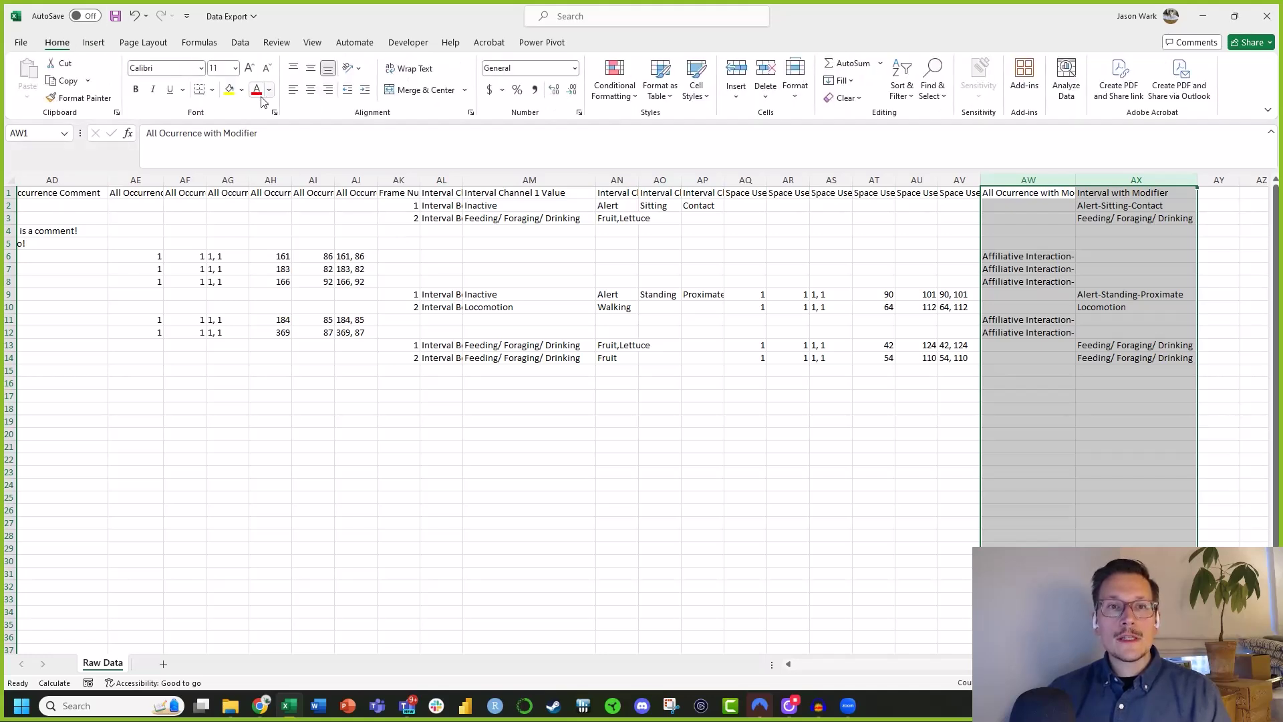
click(241, 89)
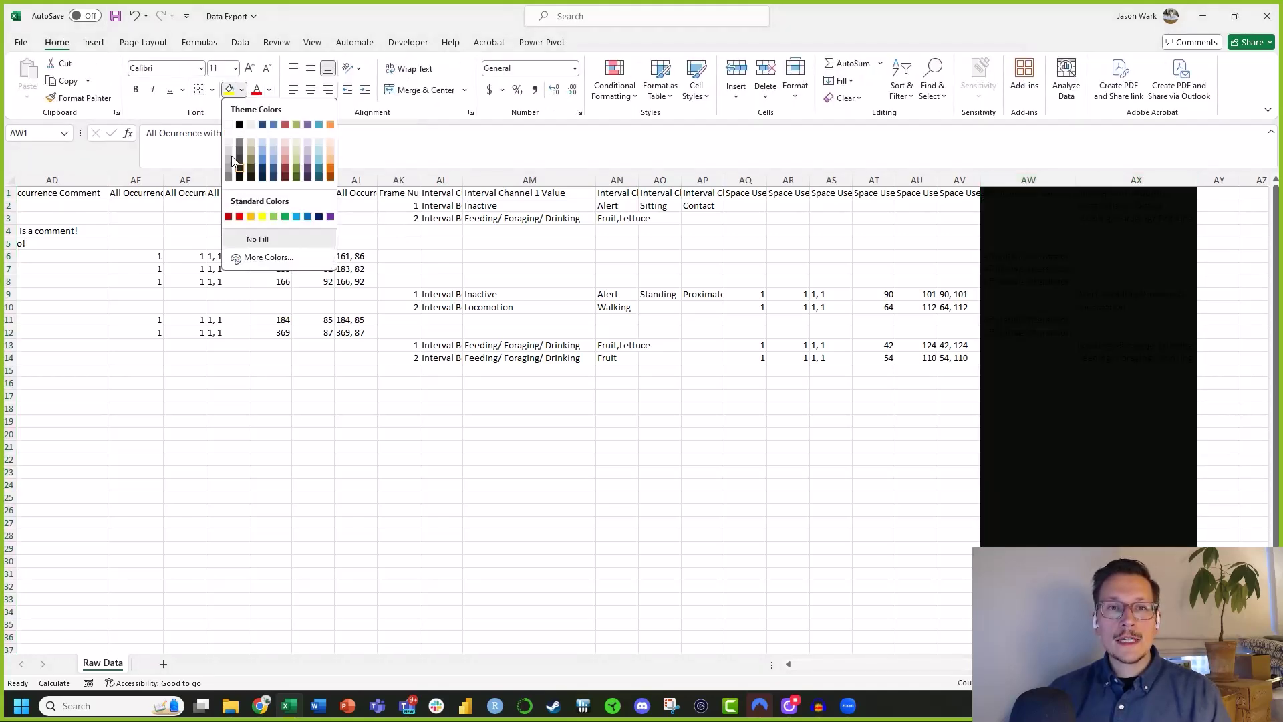
click(230, 163)
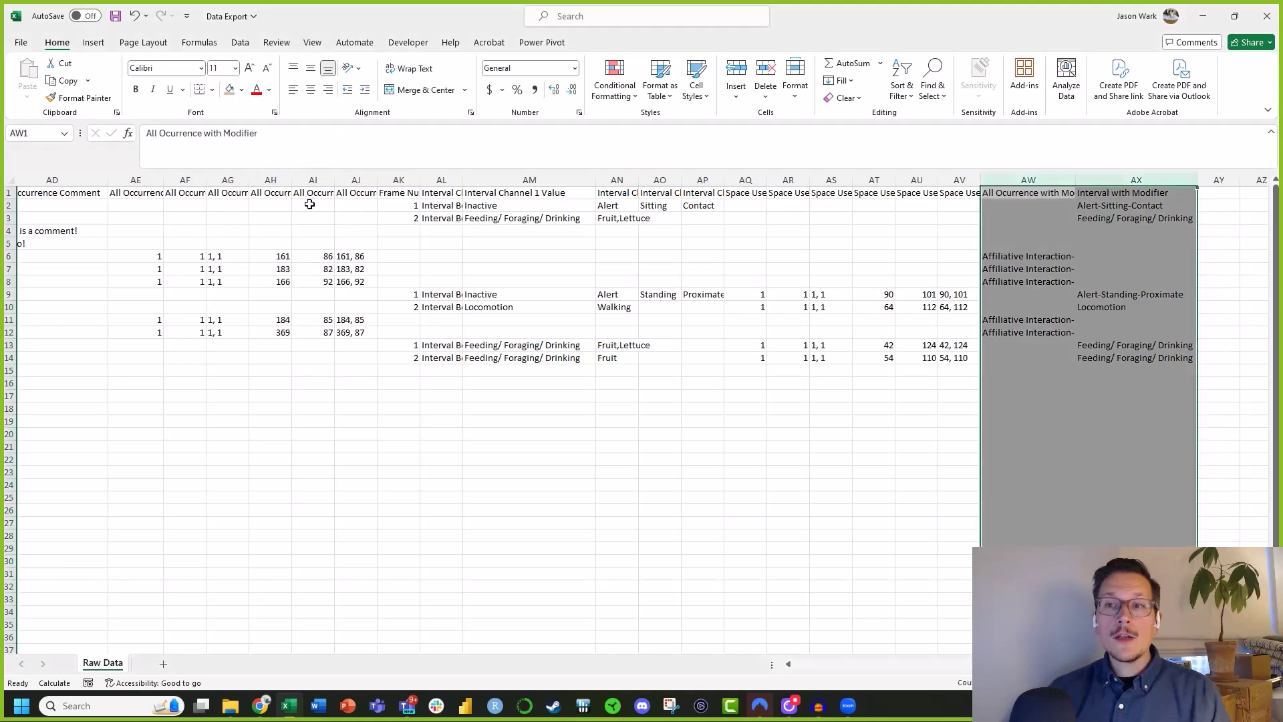
click(859, 409)
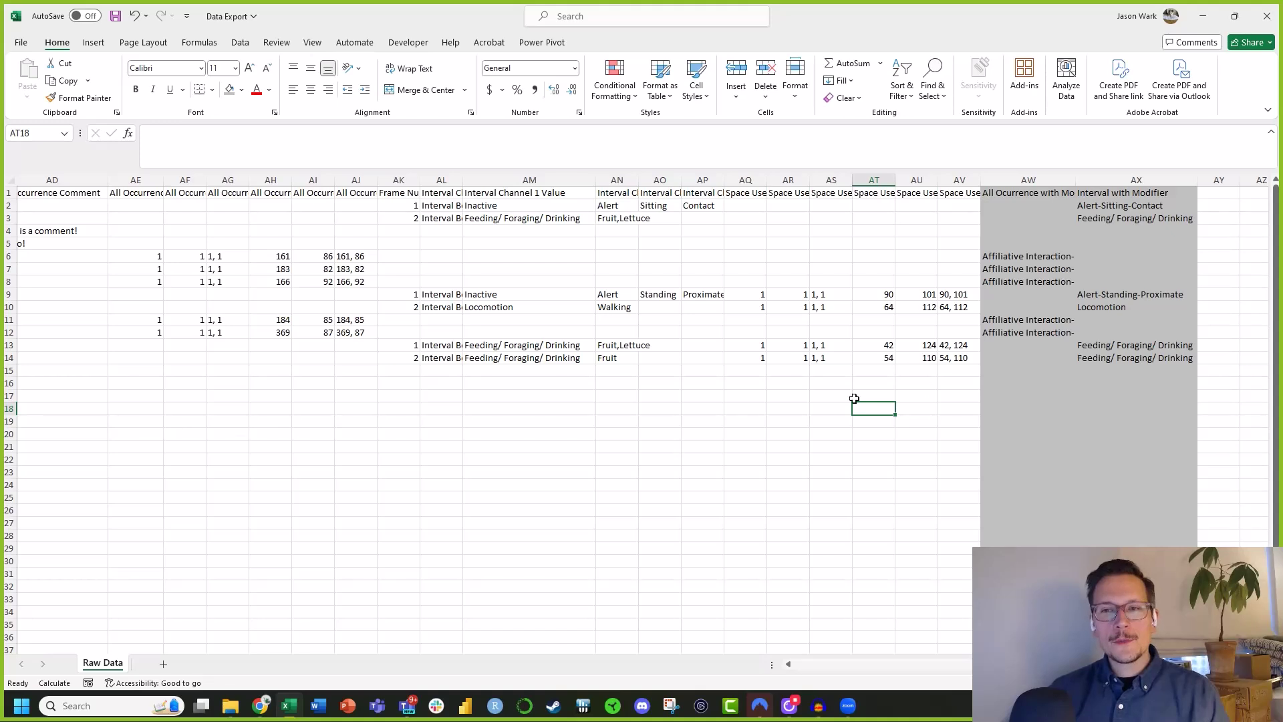
Step: Examine the empty area beneath the exported data and the last row's with-modifier formulas in AW14 and AX14
drag(957, 371, 93, 547)
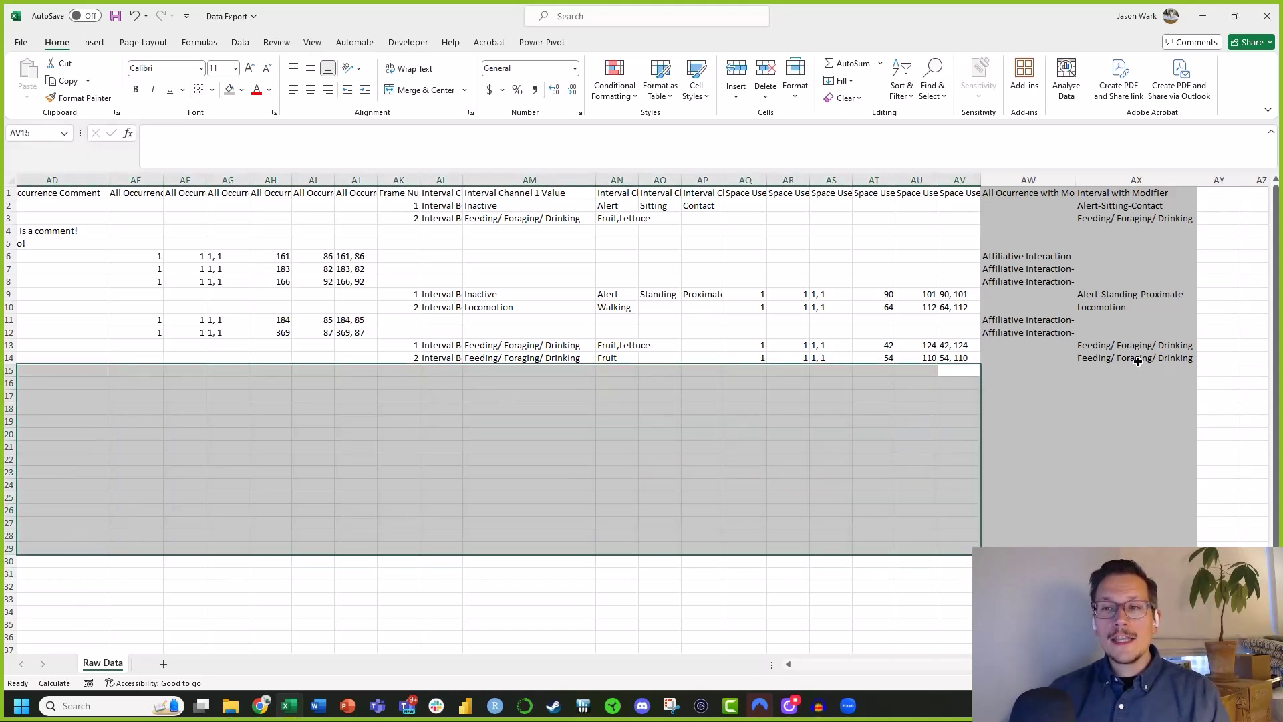
drag(1138, 362, 981, 361)
drag(1113, 361, 1037, 361)
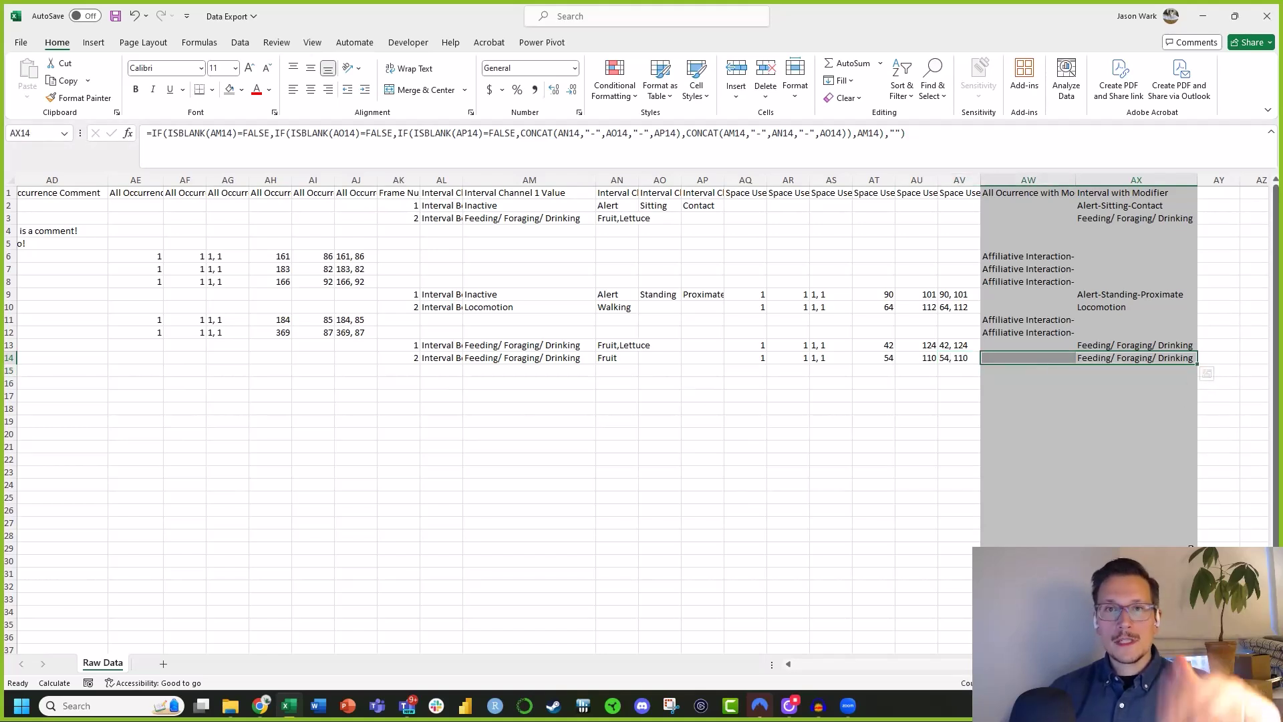